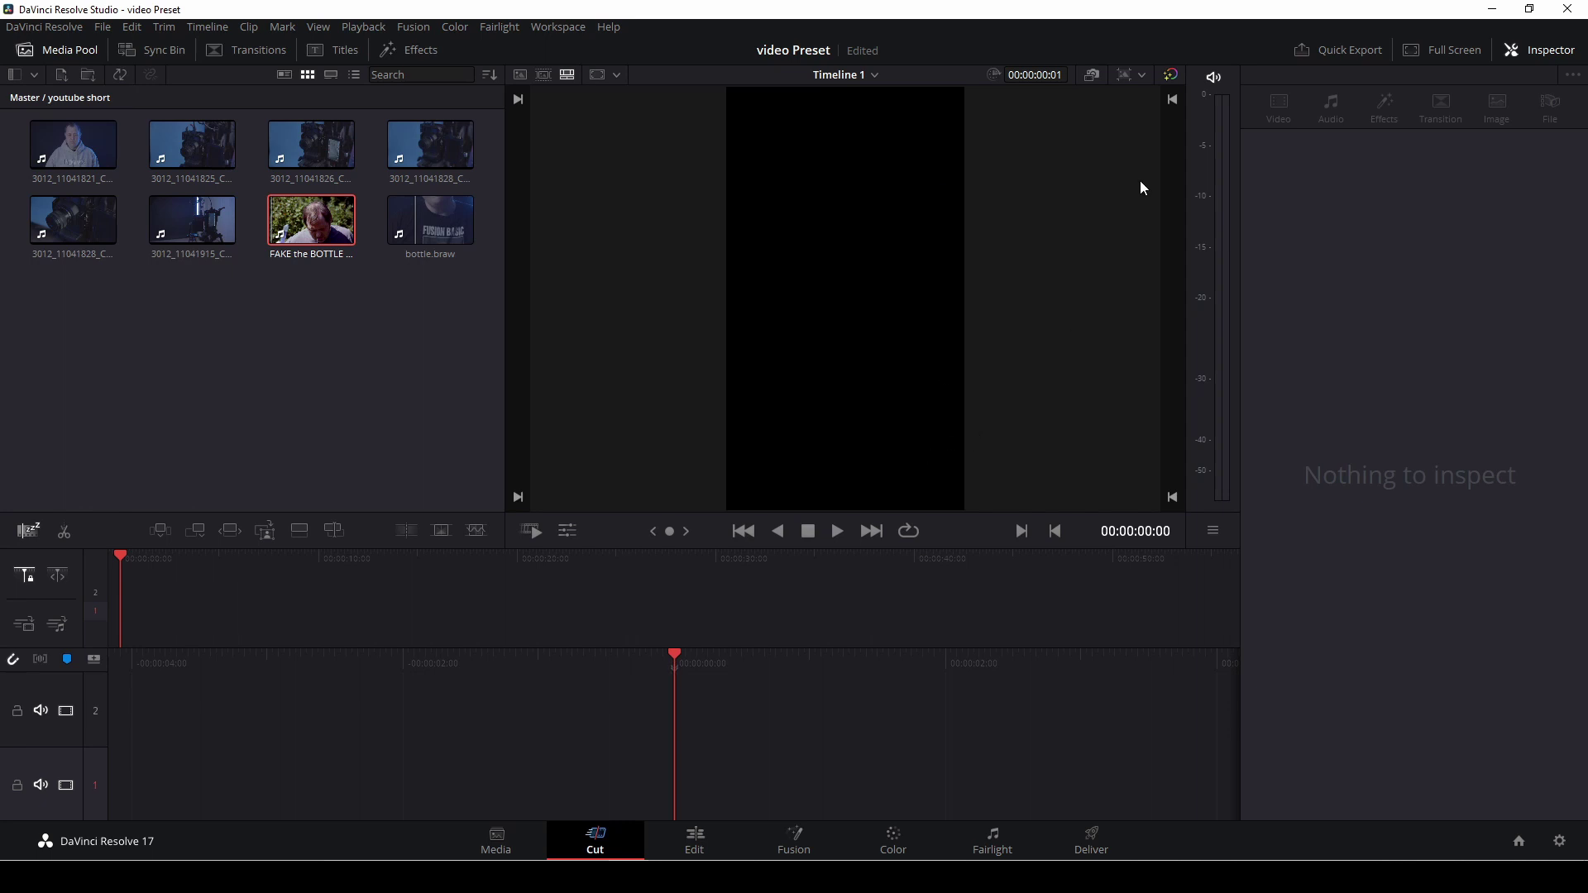
Step: Check the viewer's timeline resolution list shows Portrait 1080 x 1920 ticked
{"action": "left_click", "coordinate": [1142, 75]}
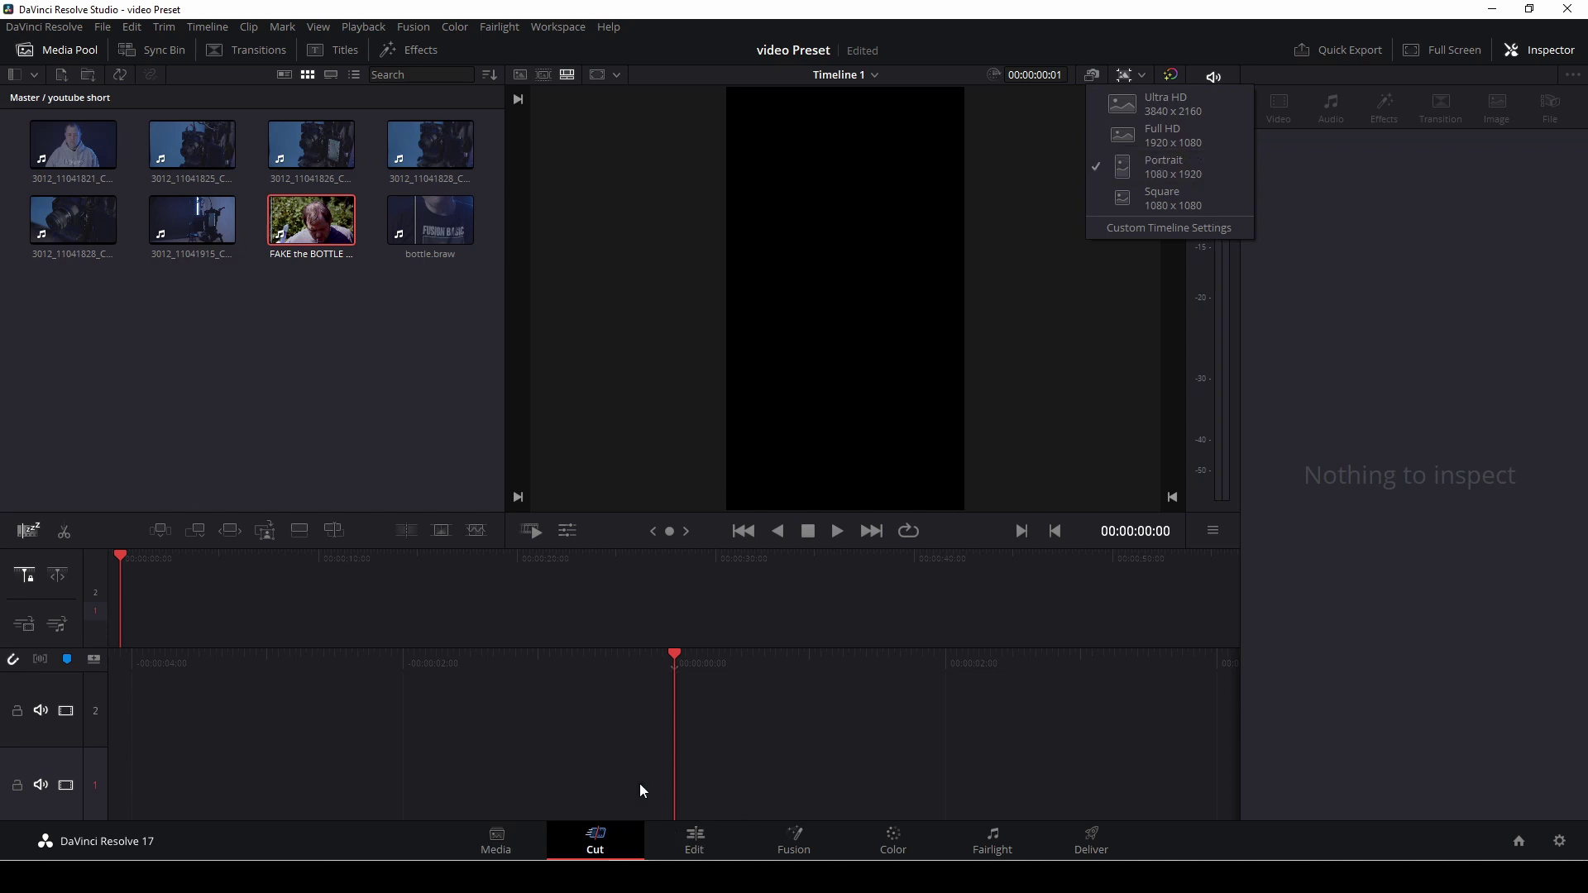
Step: Add the FAKE the BOTTLE CAP CHALLENGE clip to Video 1 and Audio 1 on the Edit page, zoomed in
{"action": "left_click", "coordinate": [695, 840]}
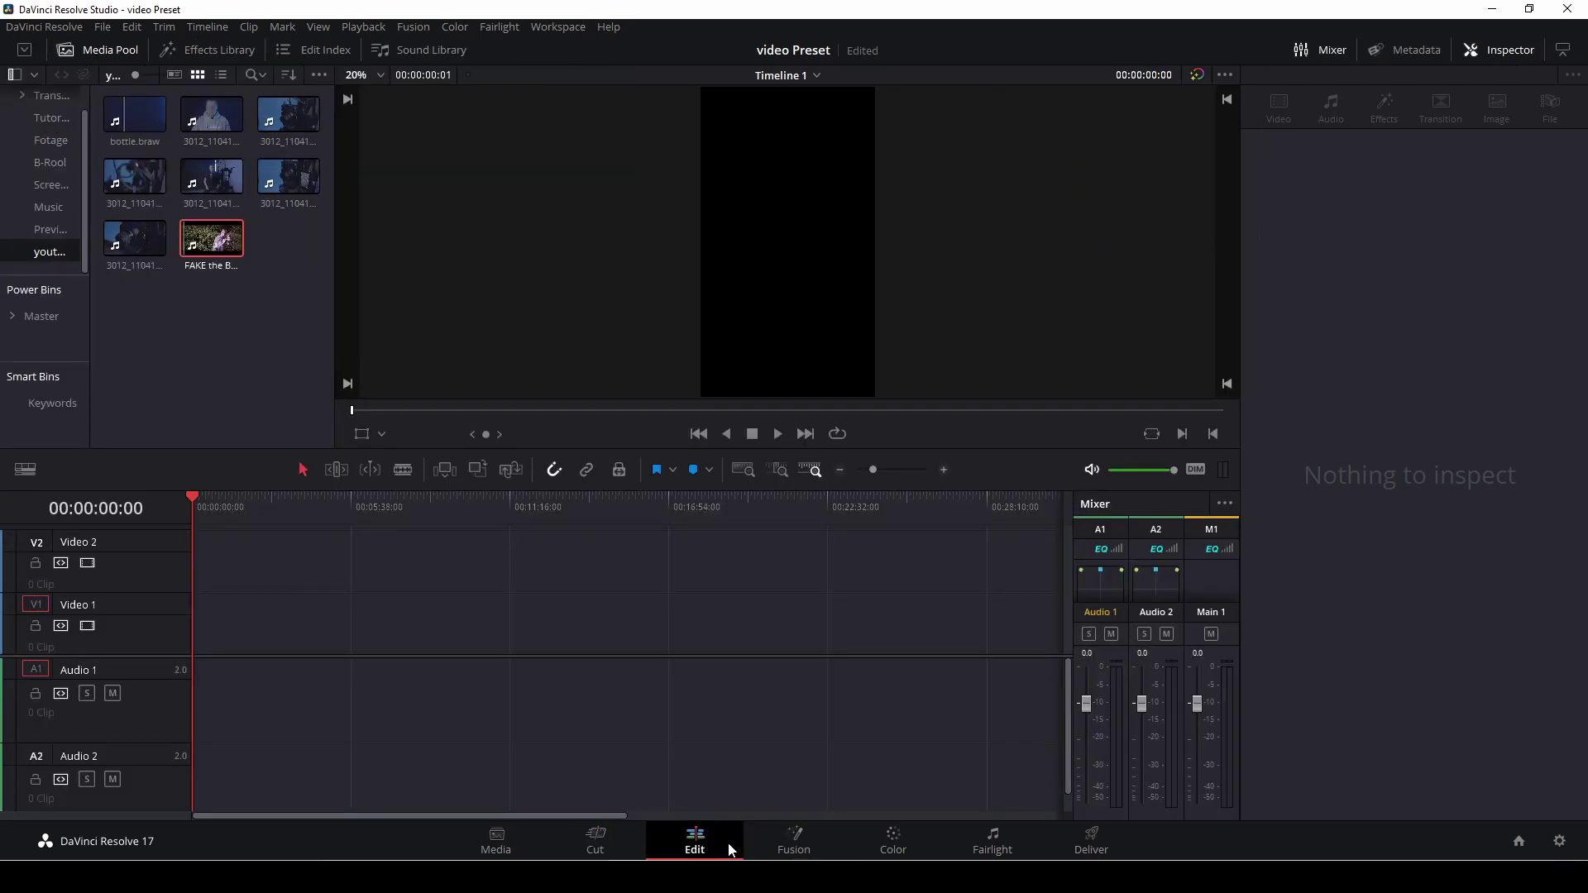
{"action": "double_click", "coordinate": [211, 238]}
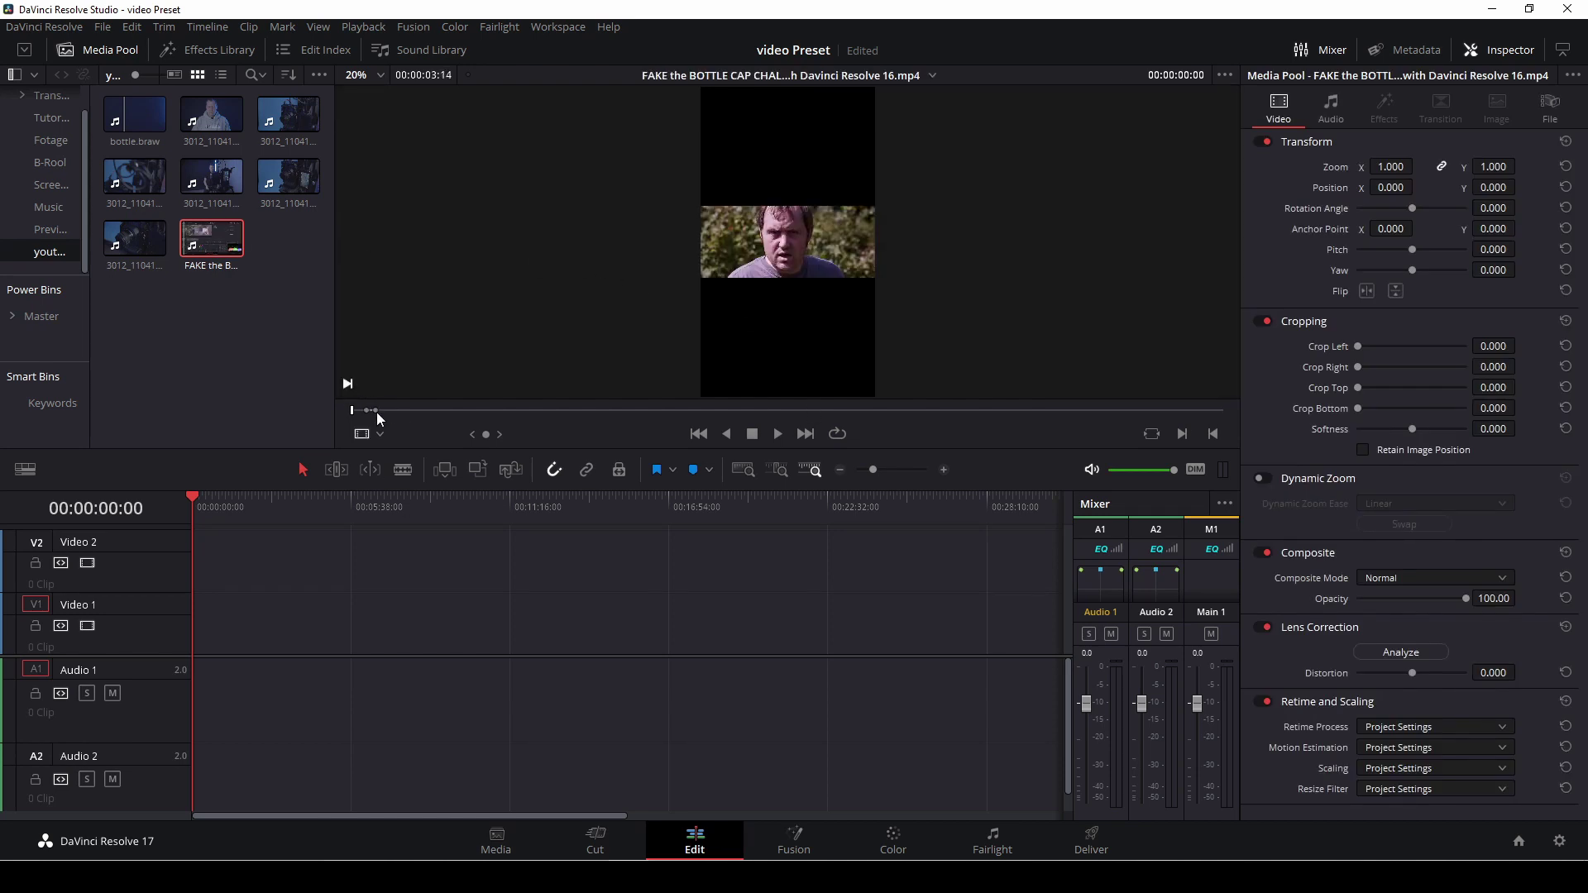
{"action": "left_click_drag", "start_coordinate": [354, 411], "coordinate": [372, 416]}
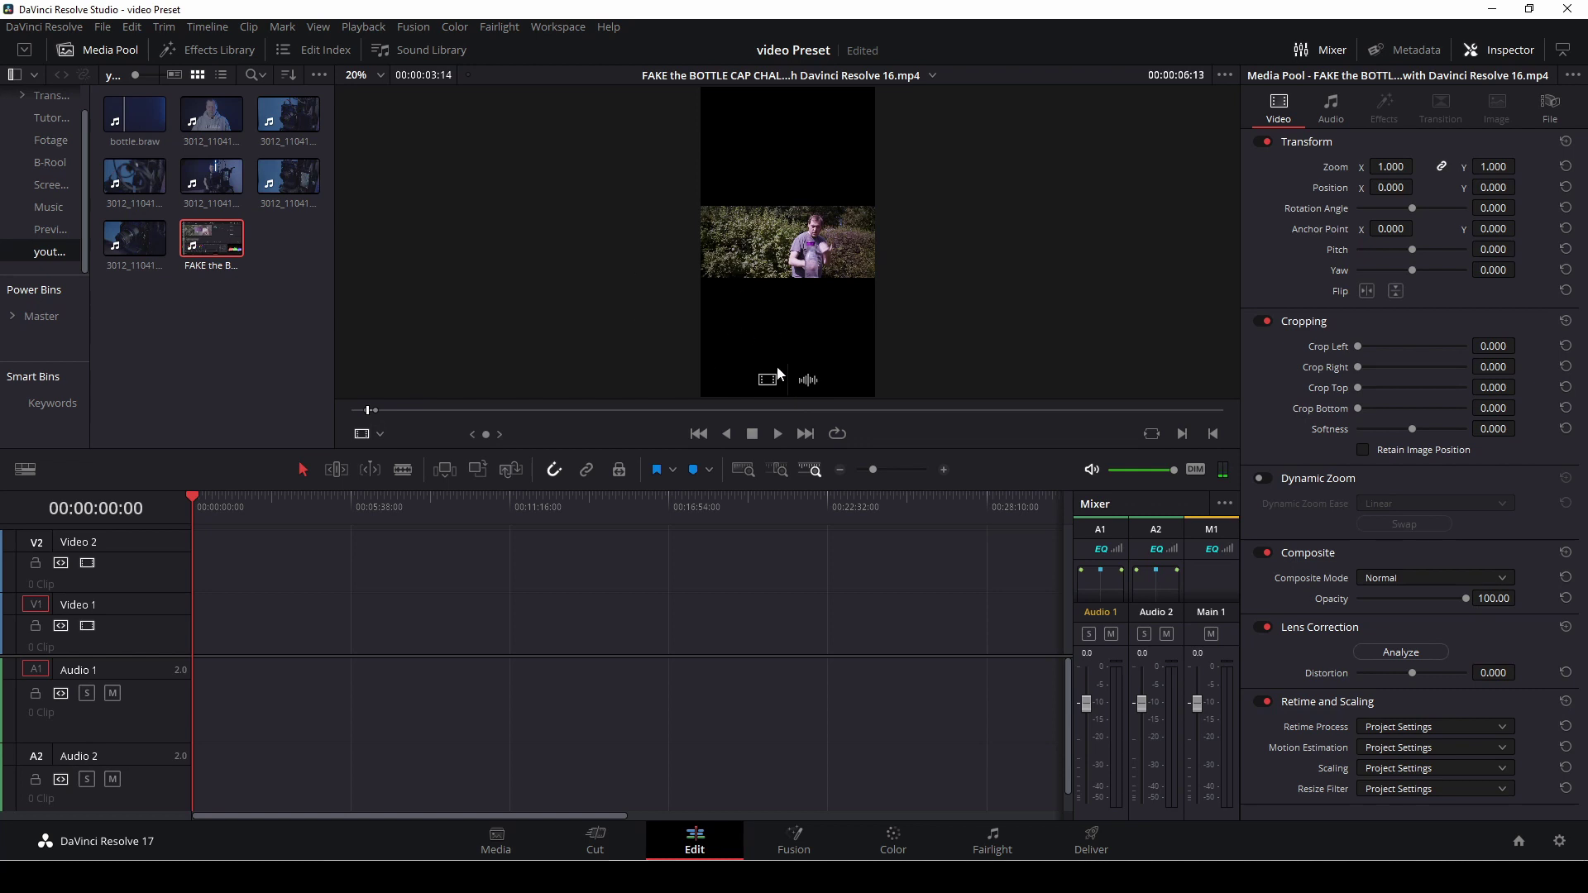
{"action": "left_click_drag", "start_coordinate": [768, 379], "coordinate": [218, 639]}
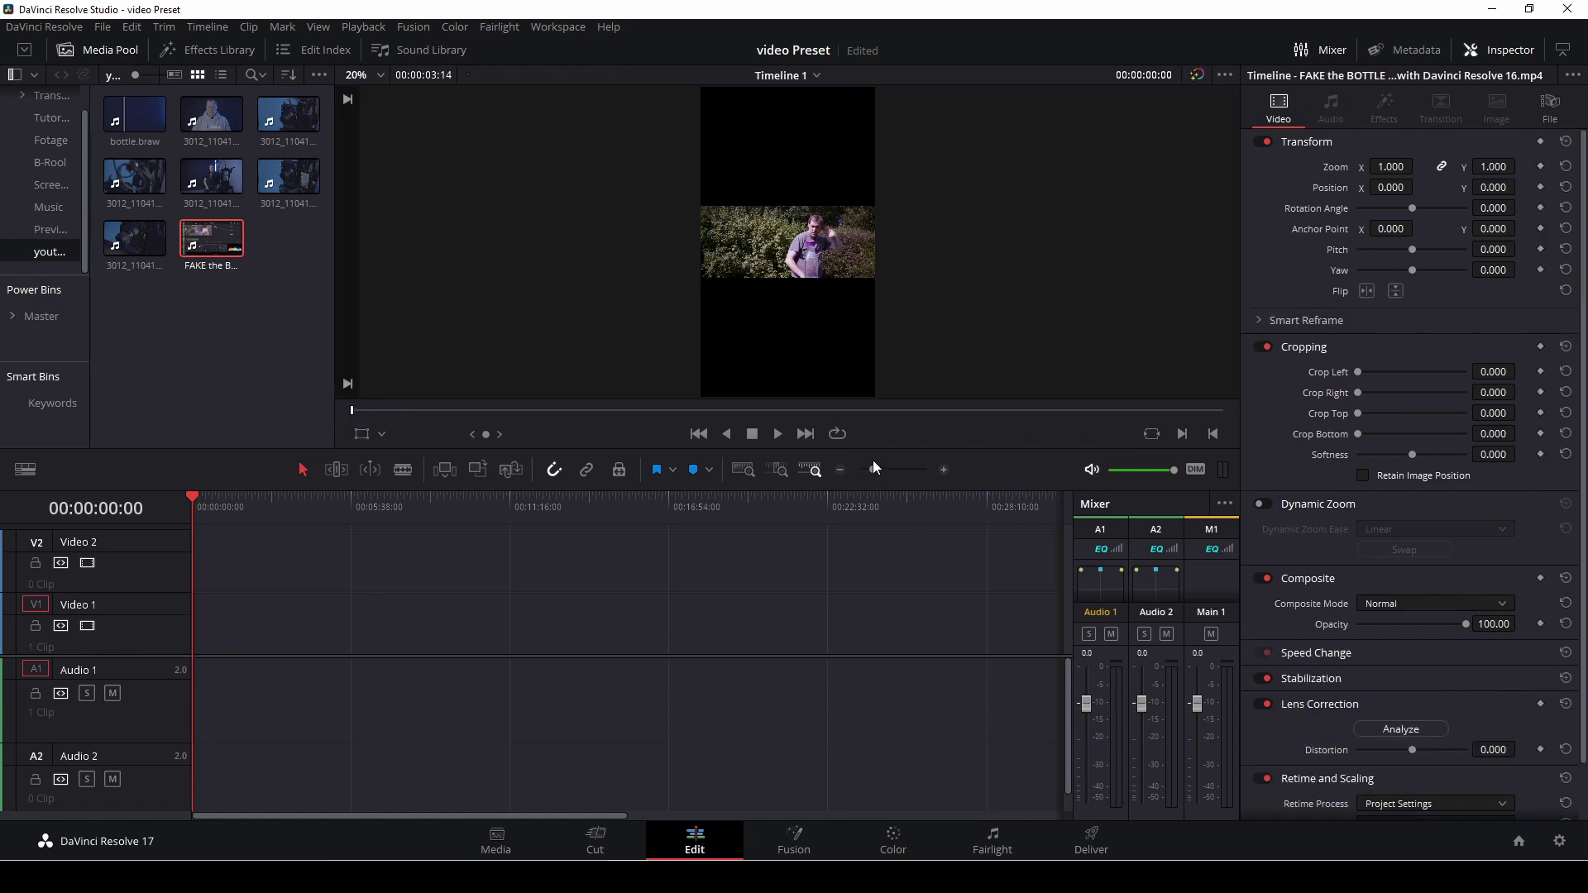
{"action": "left_click_drag", "start_coordinate": [872, 470], "coordinate": [894, 470]}
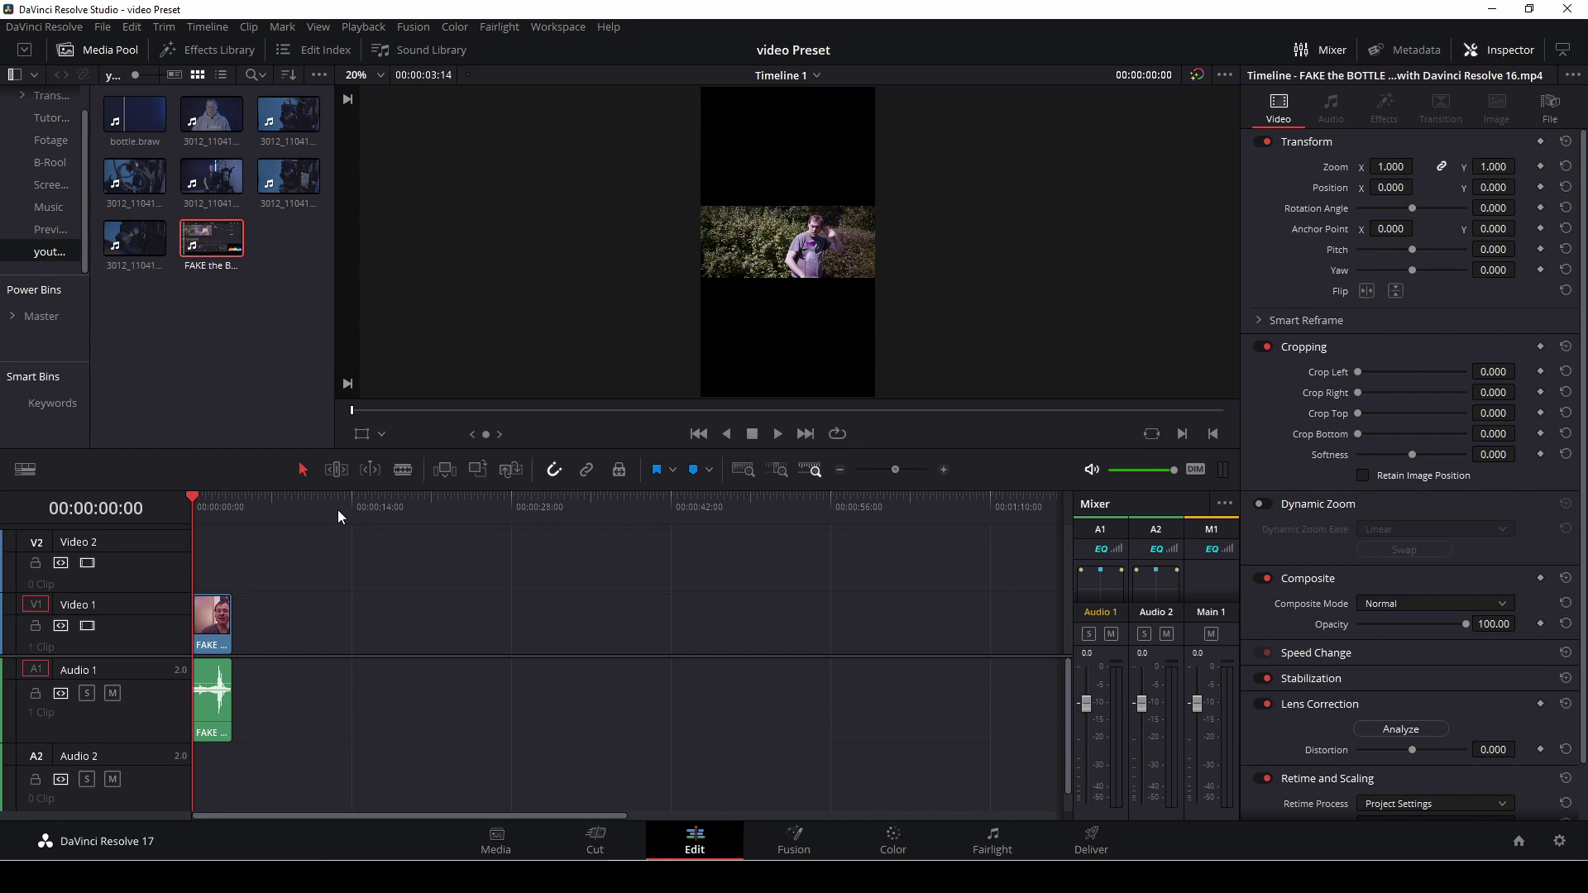
{"action": "scroll", "coordinate": [338, 510], "scroll_direction": "up", "scroll_amount": 3}
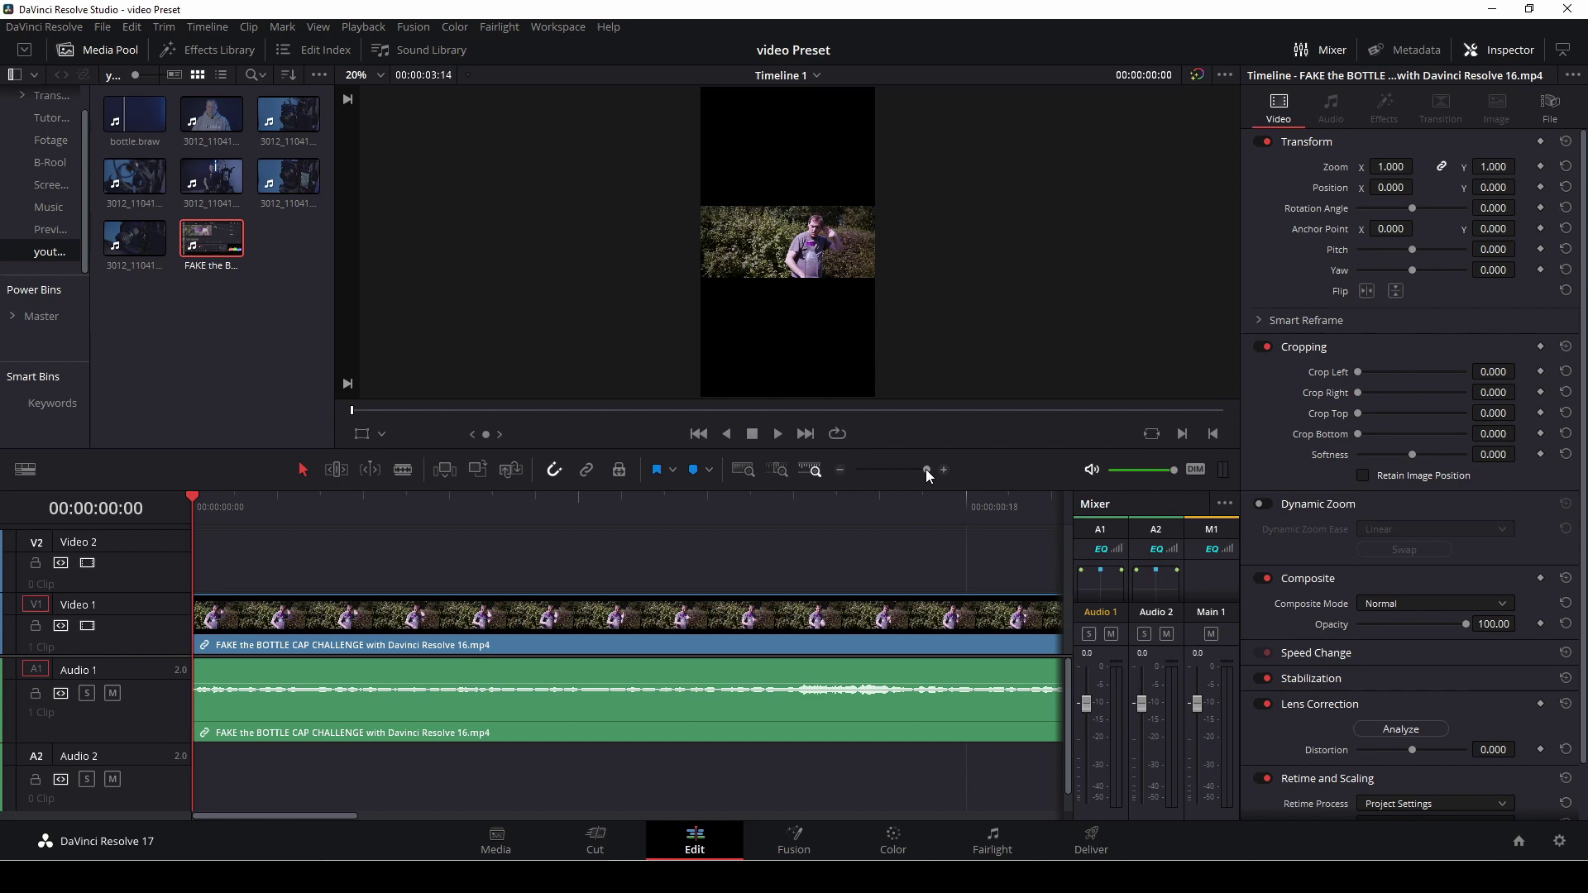
Step: Trim the bottle-cap clip's video and audio heads and move the pair to the timeline start
{"action": "left_click_drag", "start_coordinate": [926, 469], "coordinate": [913, 470]}
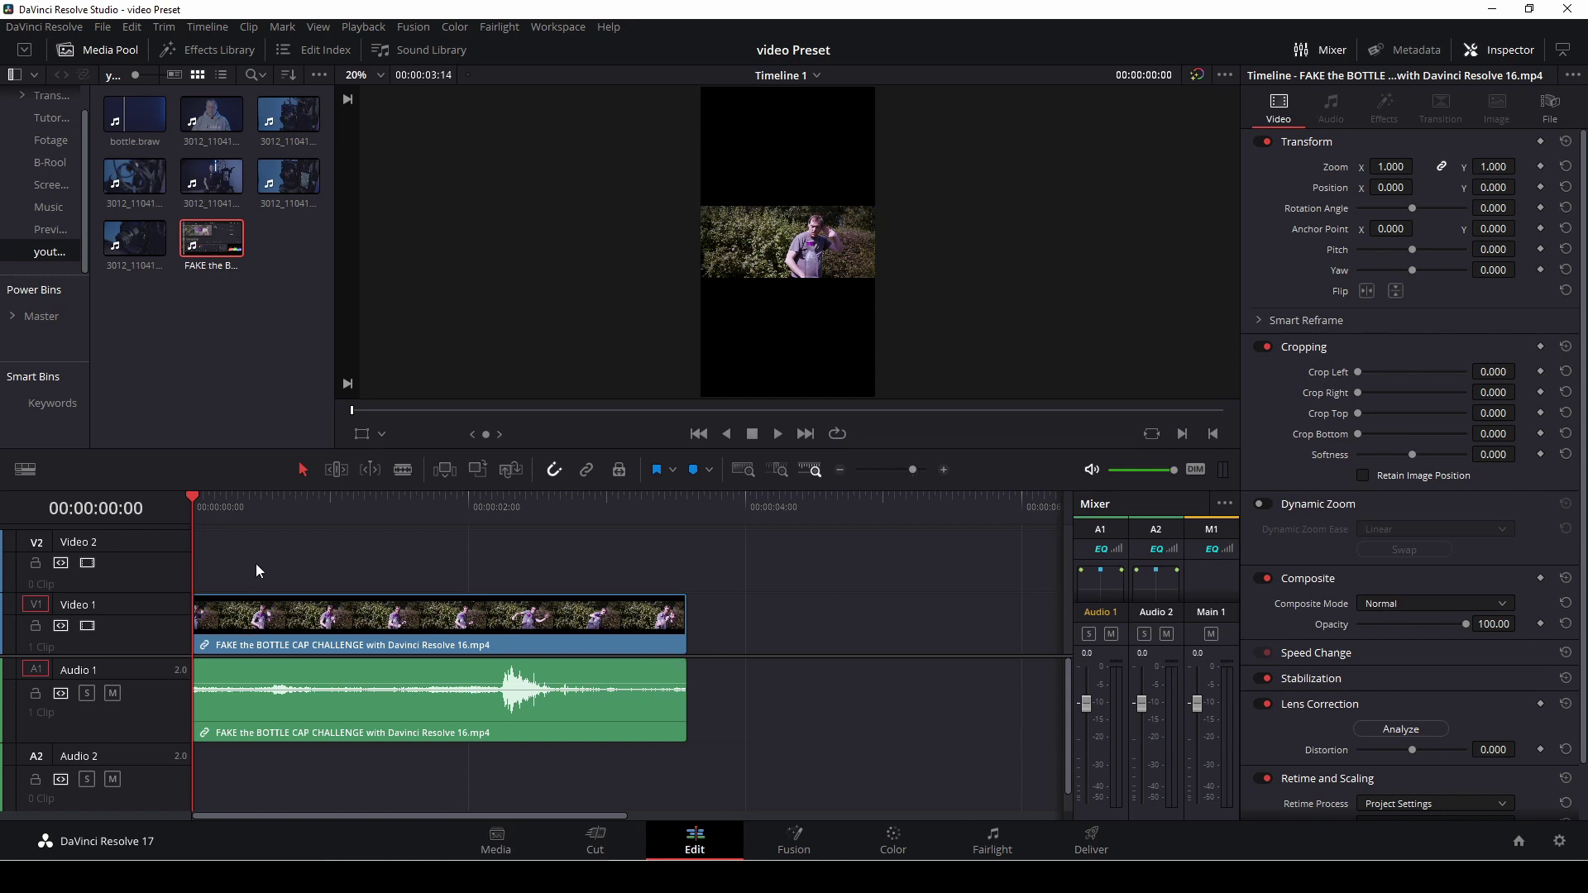
{"action": "key", "text": "space"}
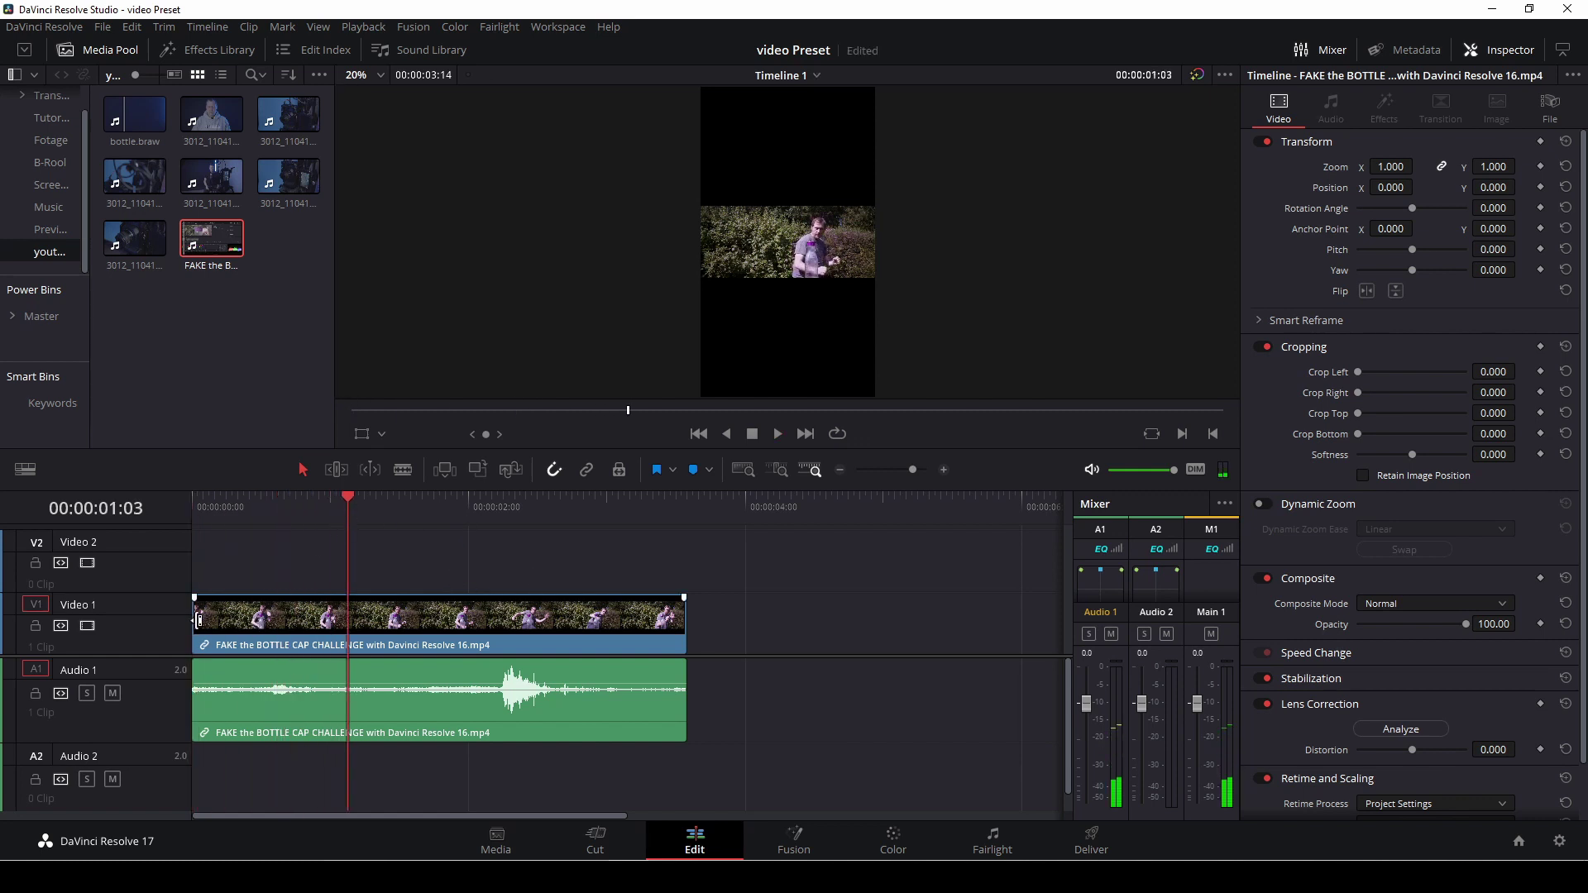
{"action": "left_click_drag", "start_coordinate": [195, 620], "coordinate": [349, 622]}
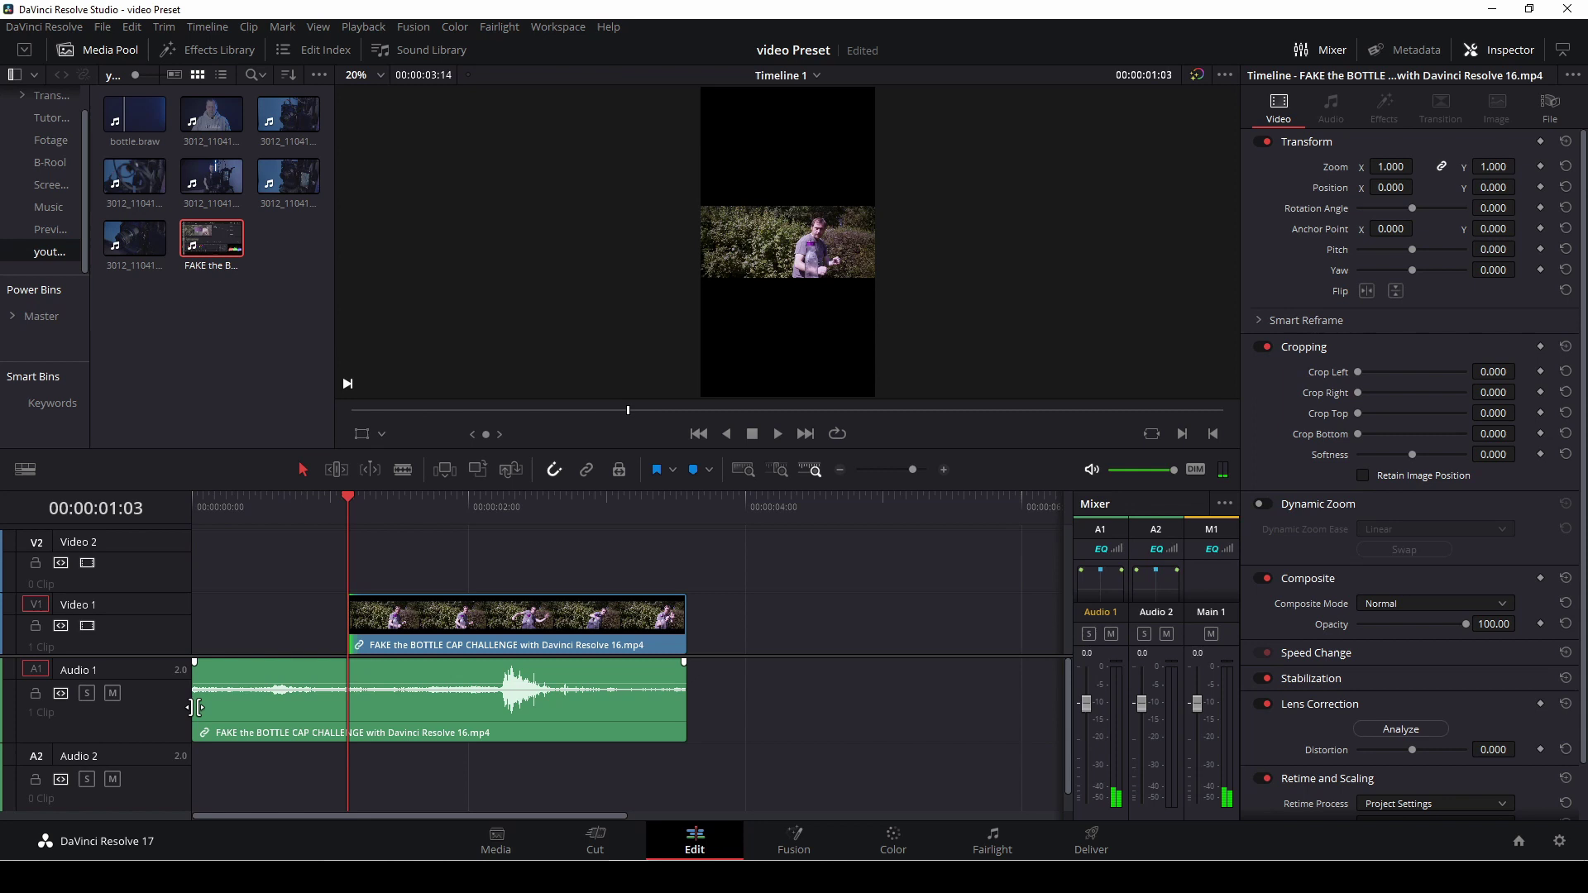
{"action": "left_click_drag", "start_coordinate": [196, 705], "coordinate": [349, 713]}
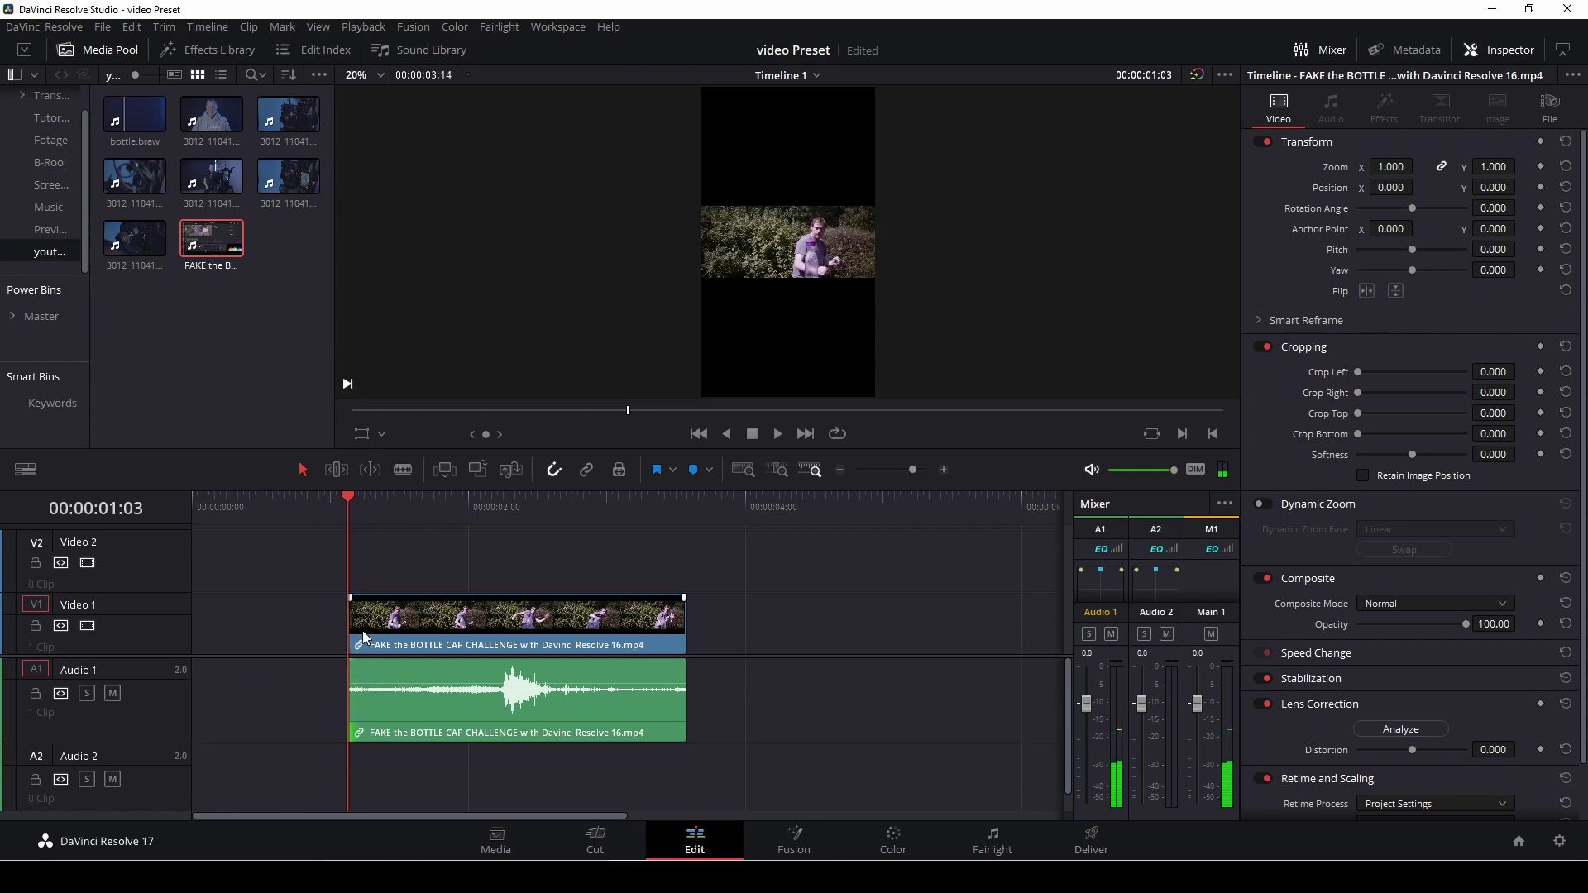
{"action": "left_click", "coordinate": [633, 728]}
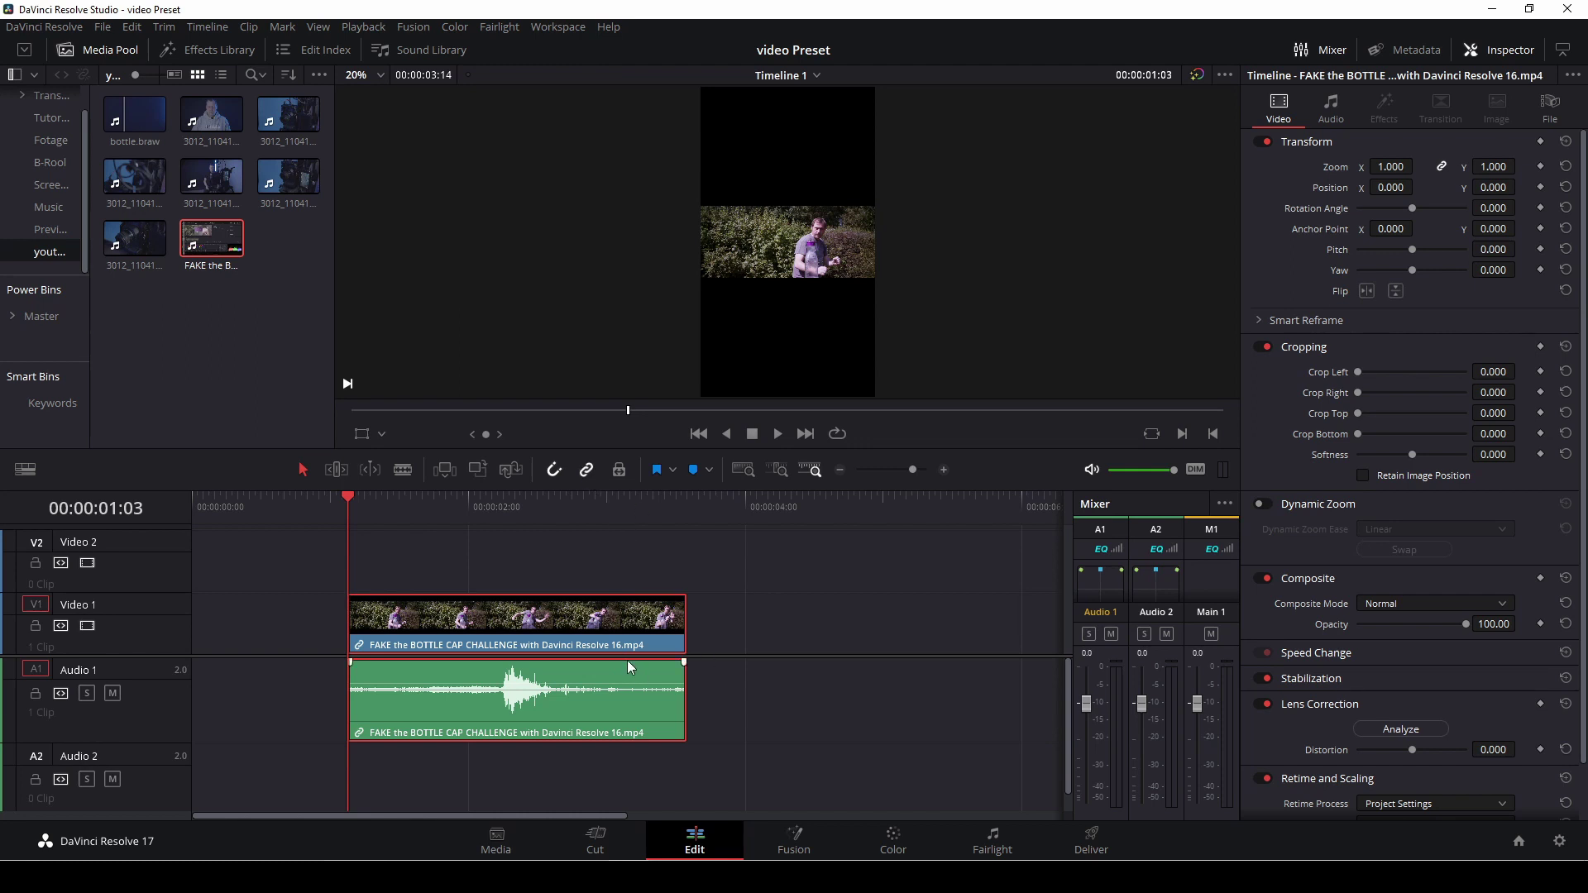
{"action": "left_click_drag", "start_coordinate": [624, 651], "coordinate": [469, 651]}
Step: Play the trimmed clip, save, and trim its tail to about two seconds
{"action": "left_click", "coordinate": [193, 511]}
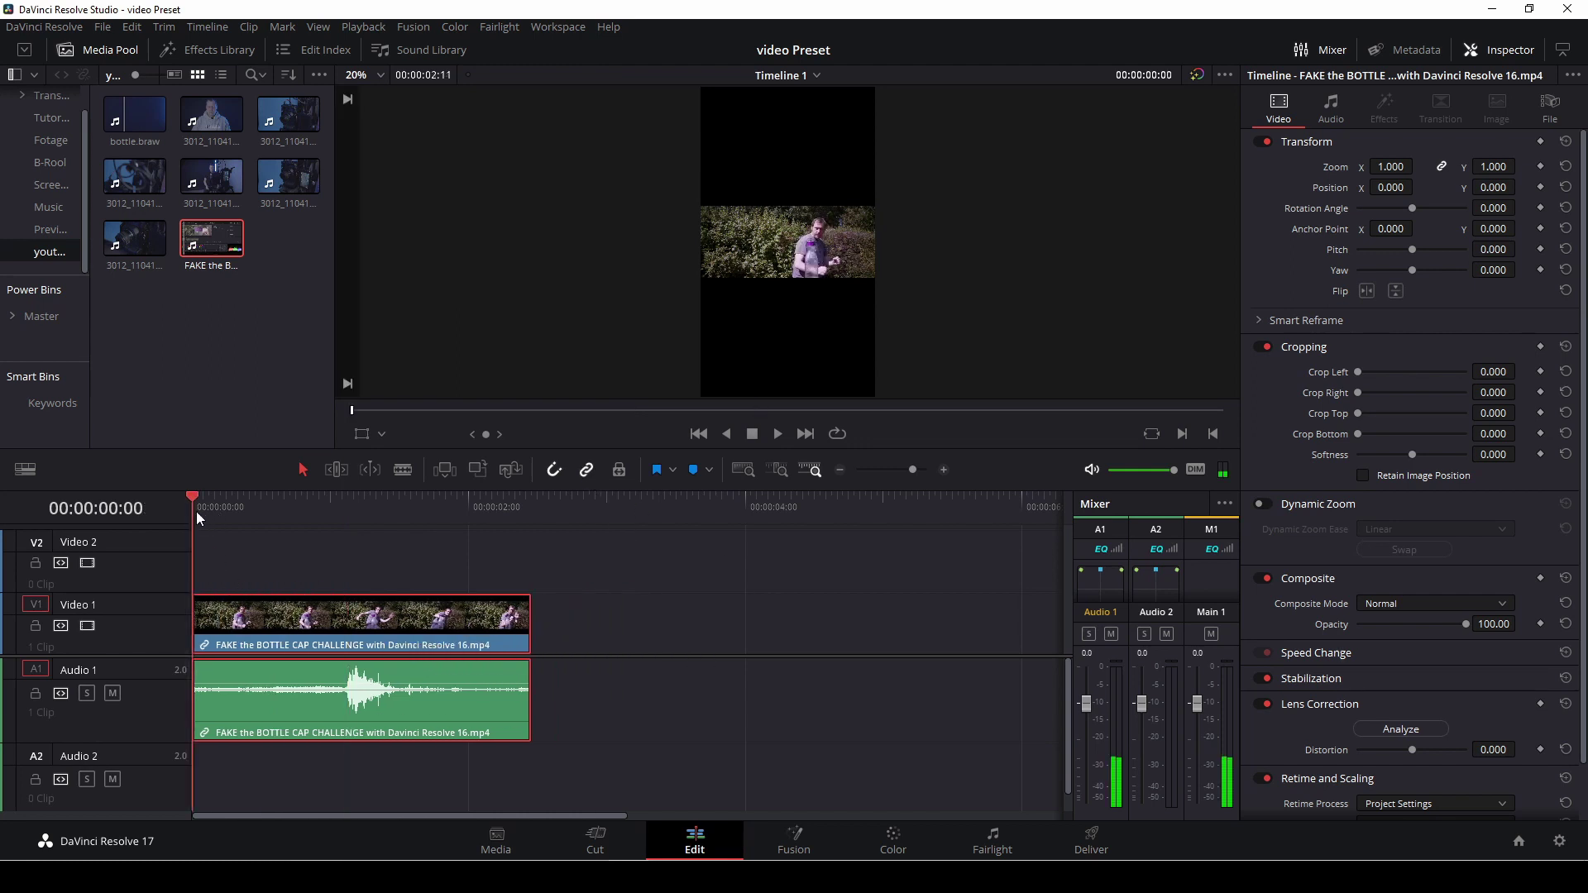
{"action": "key", "text": "space"}
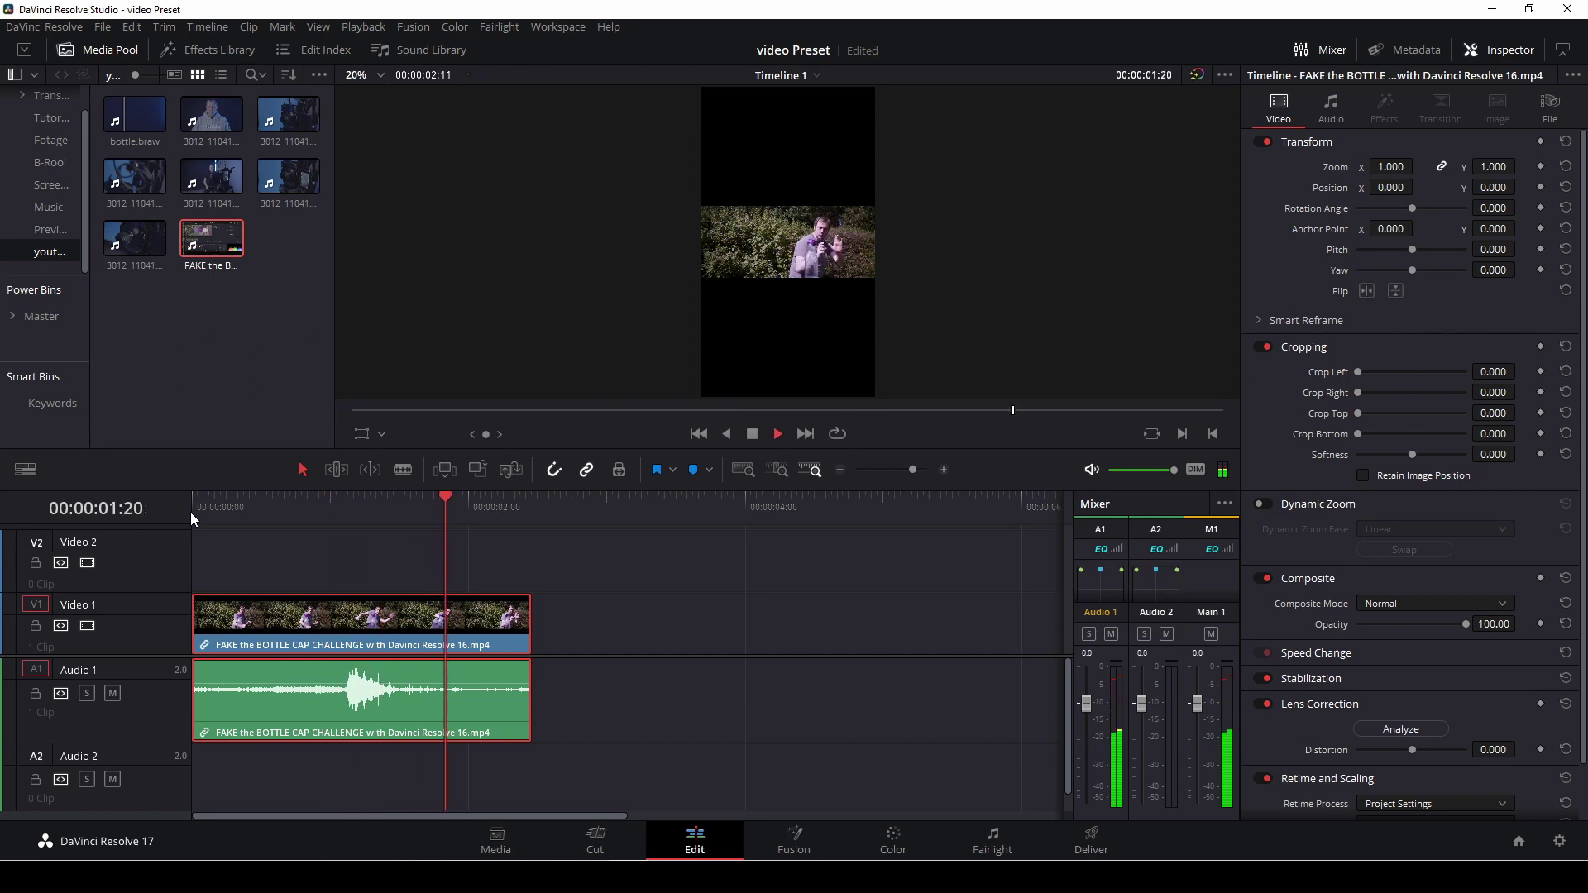
{"action": "key", "text": "space"}
{"action": "key", "text": "ctrl+s"}
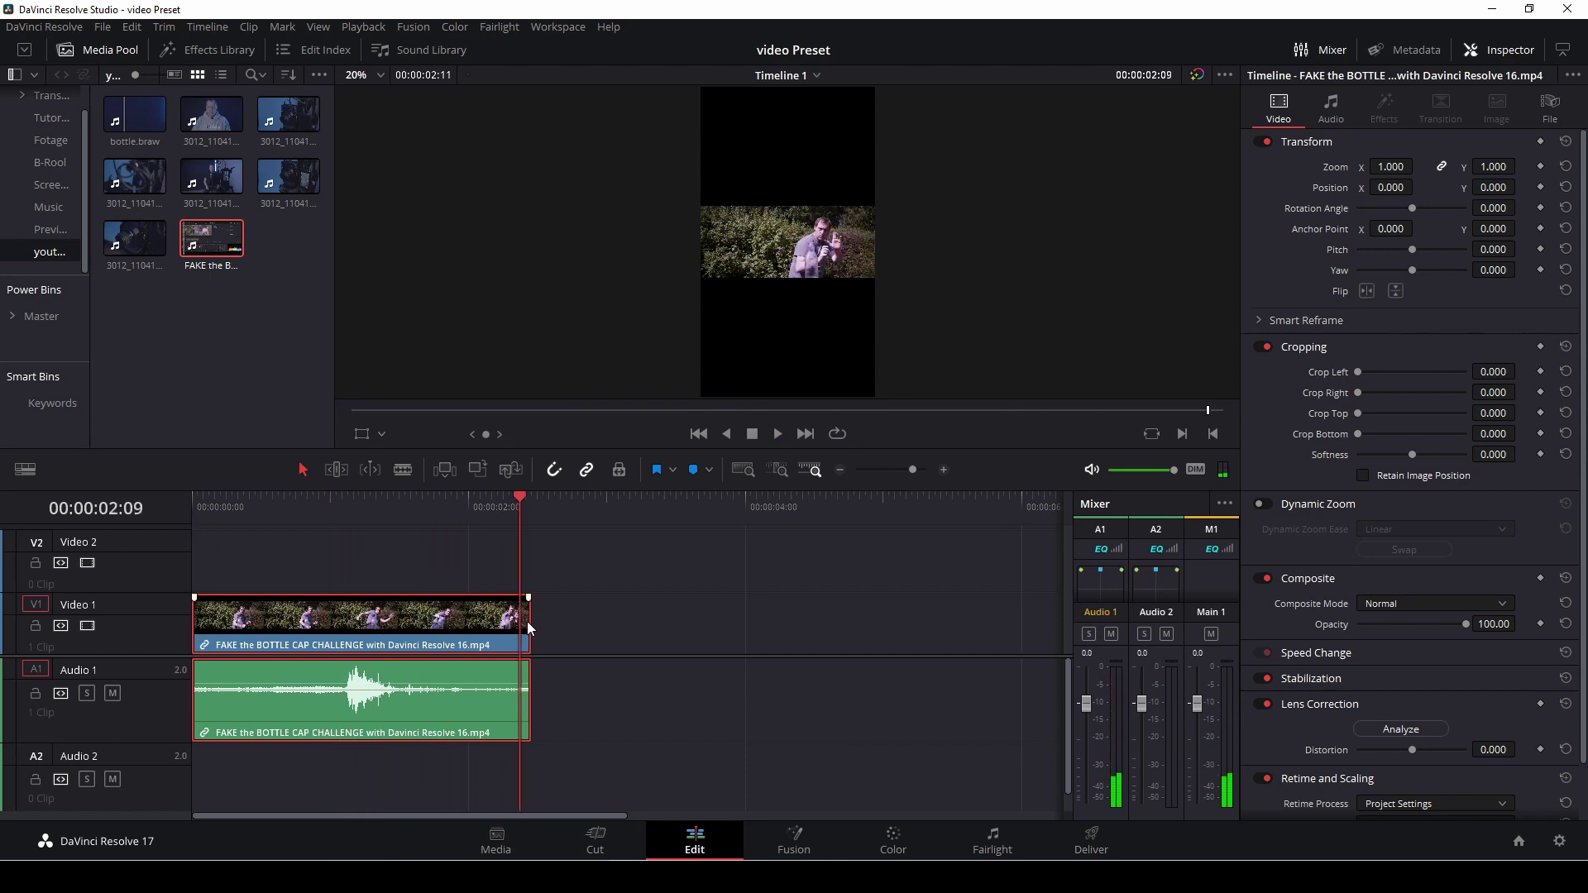
{"action": "left_click", "coordinate": [80, 511]}
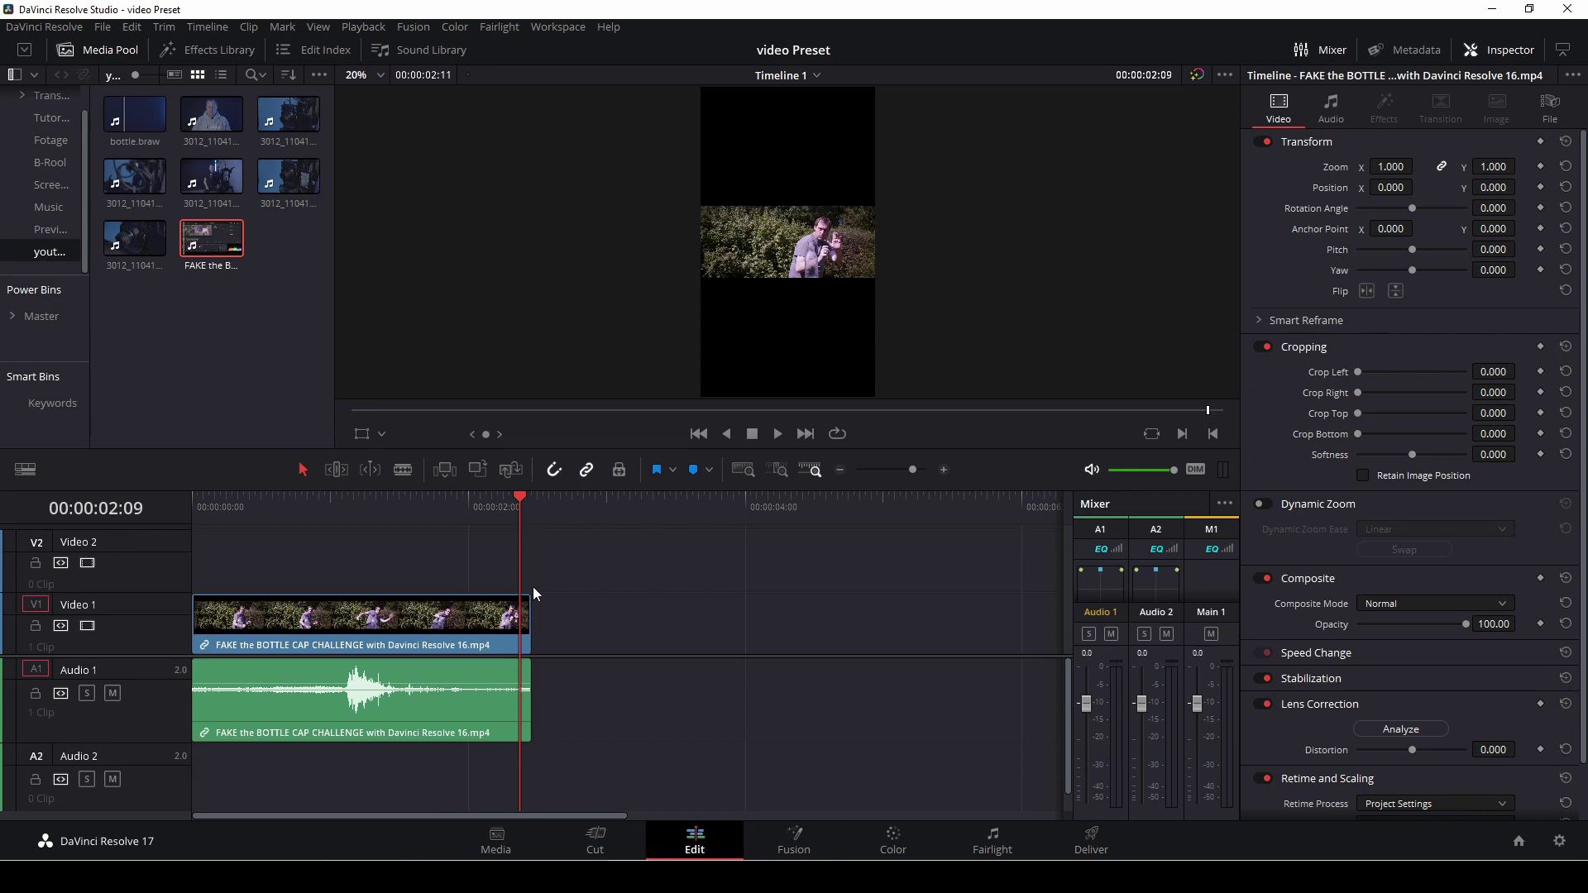
{"action": "left_click_drag", "start_coordinate": [531, 616], "coordinate": [520, 616]}
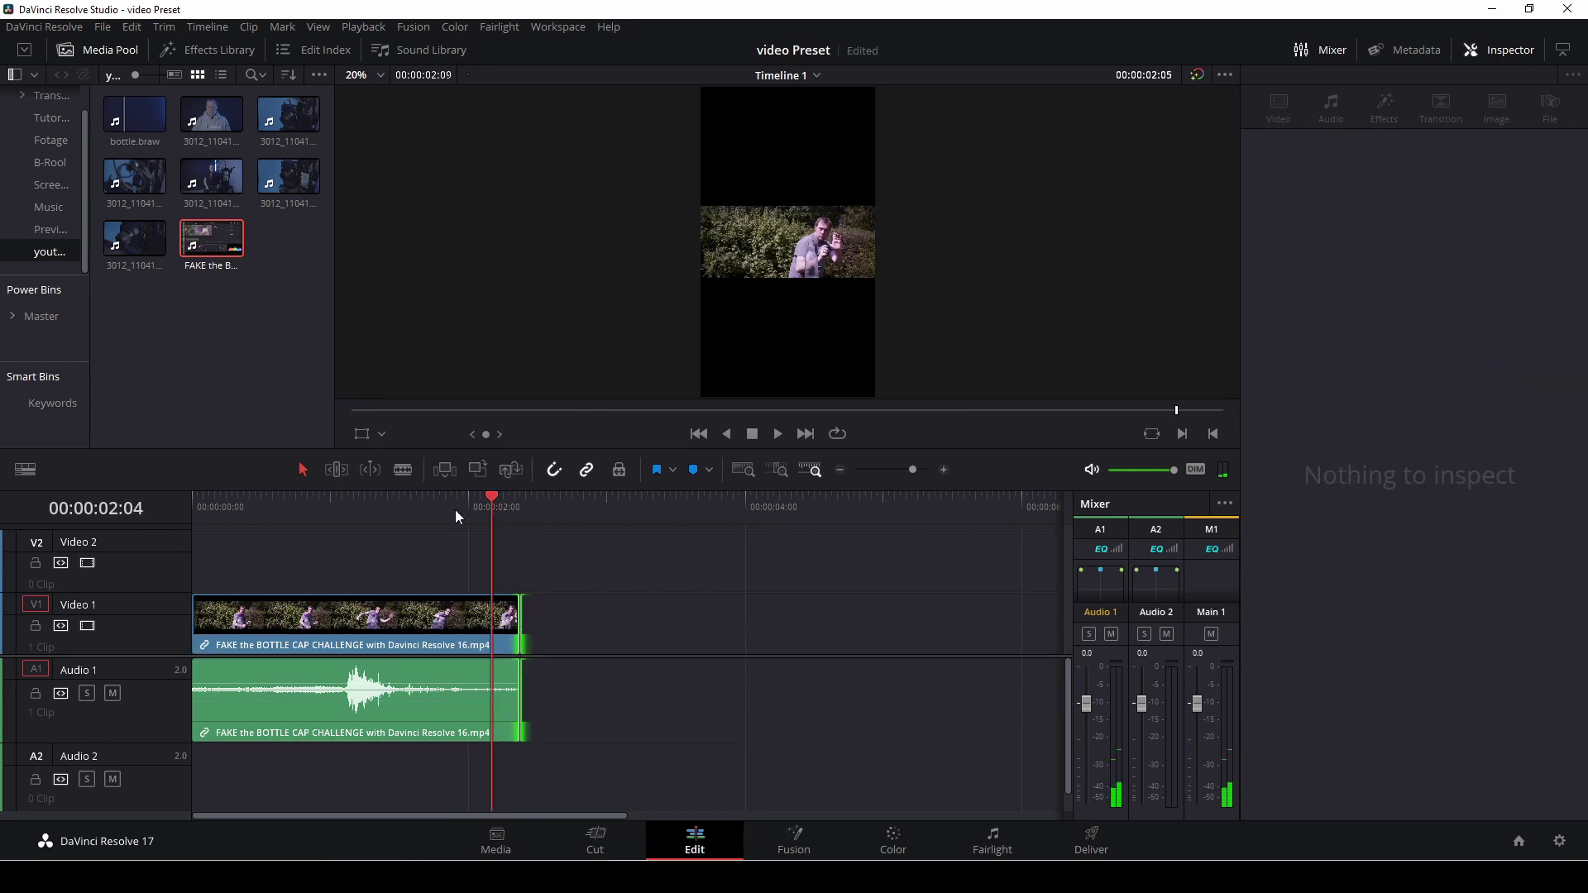
Step: Set the bottle-cap clip's Zoom to 4.250 and Position X to -772, then play it from the start
{"action": "left_click", "coordinate": [388, 506]}
{"action": "left_click", "coordinate": [355, 616]}
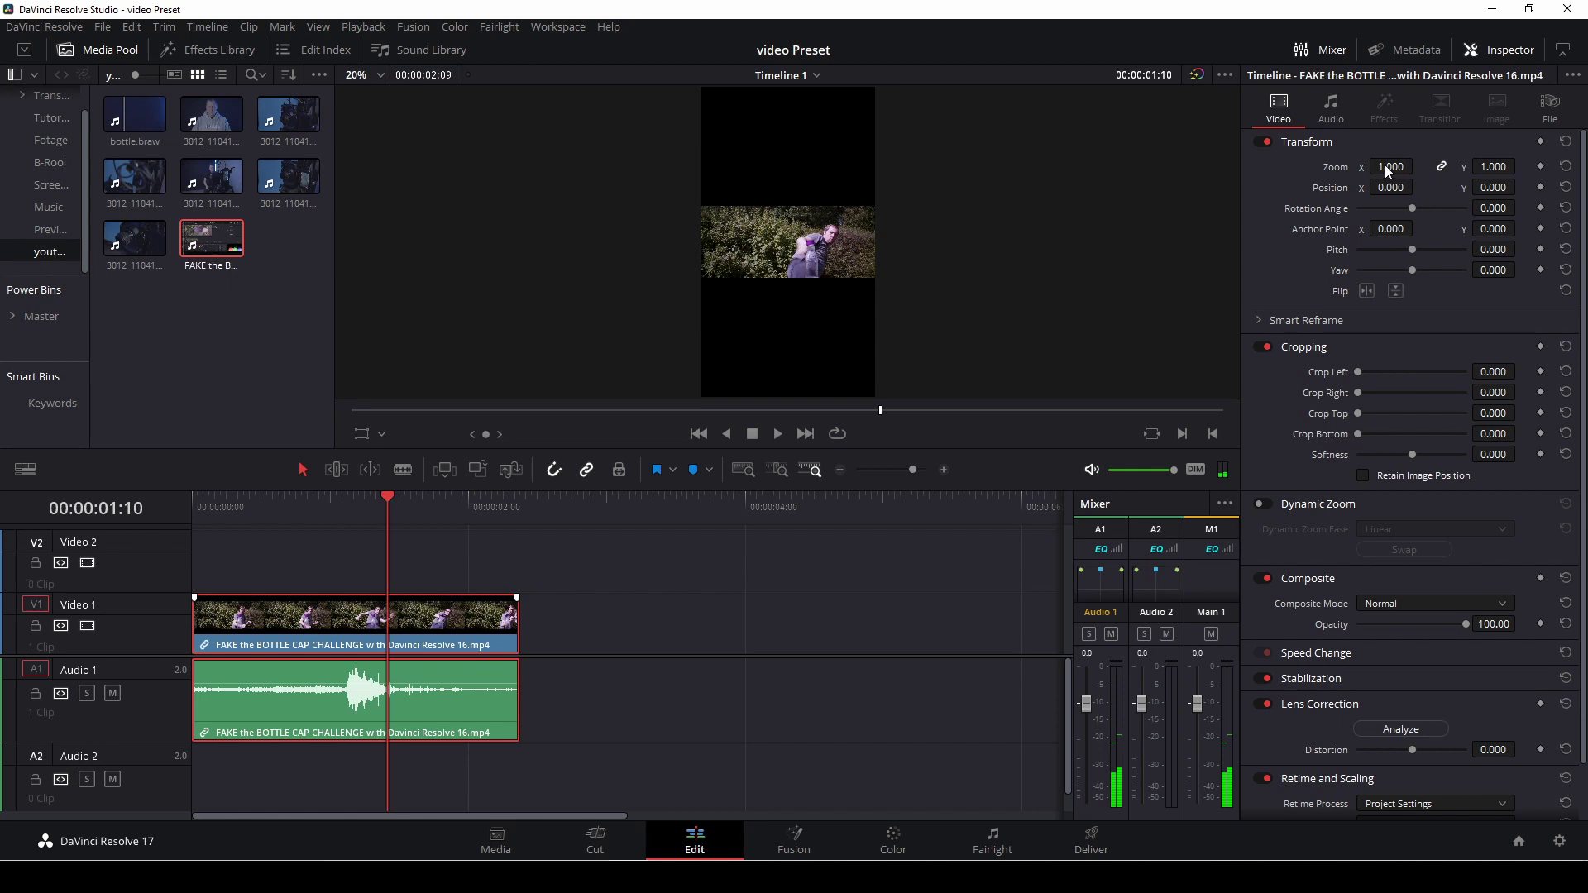
{"action": "left_click_drag", "start_coordinate": [1389, 170], "coordinate": [1424, 187]}
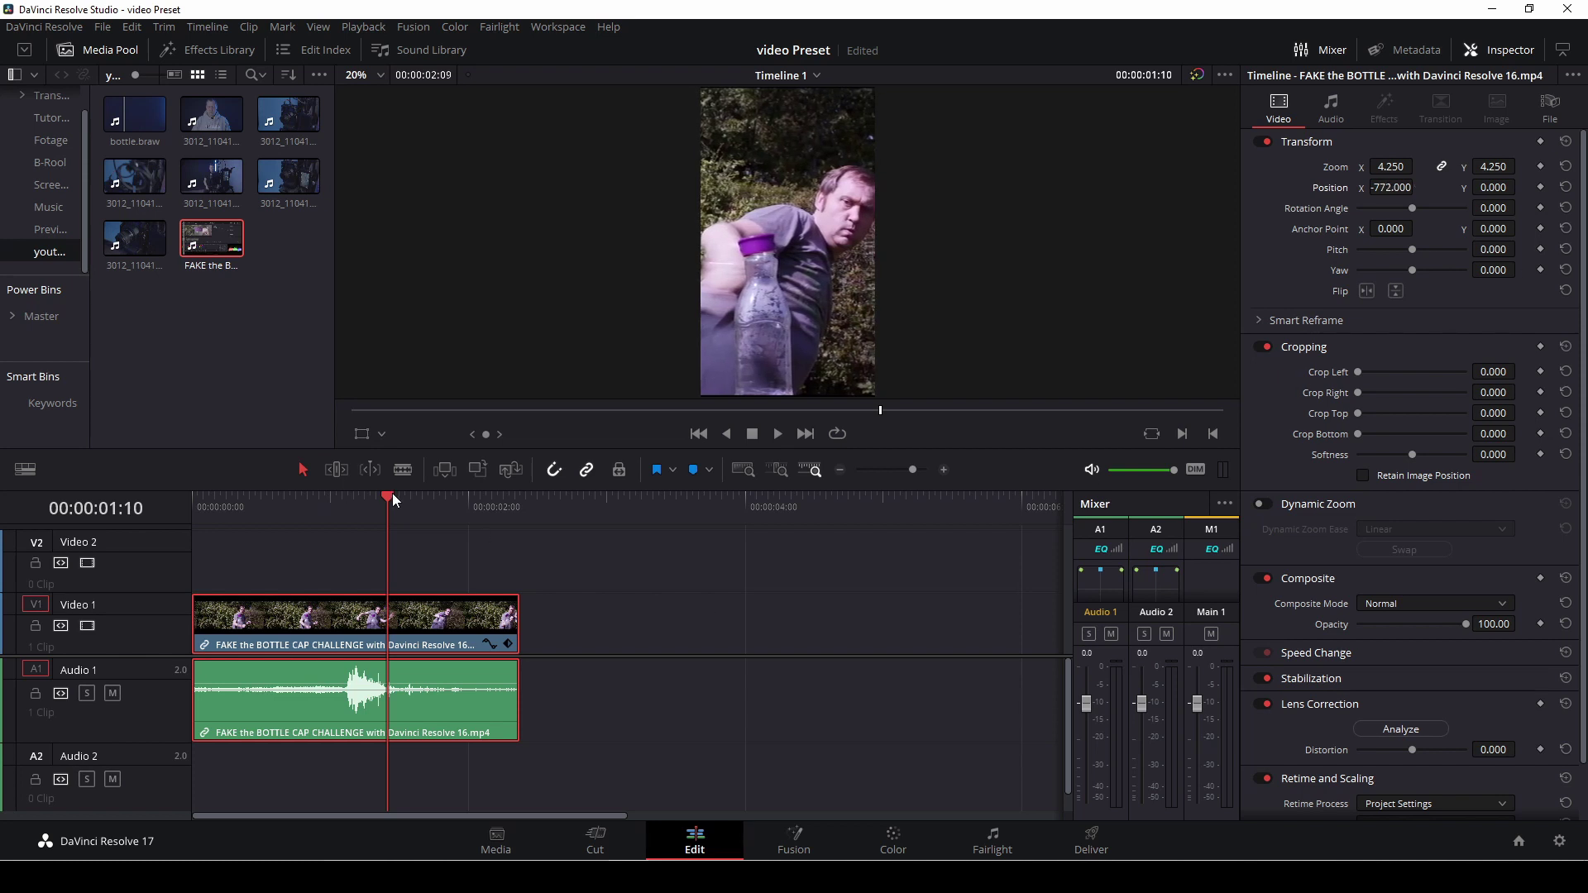
{"action": "left_click_drag", "start_coordinate": [392, 493], "coordinate": [189, 533]}
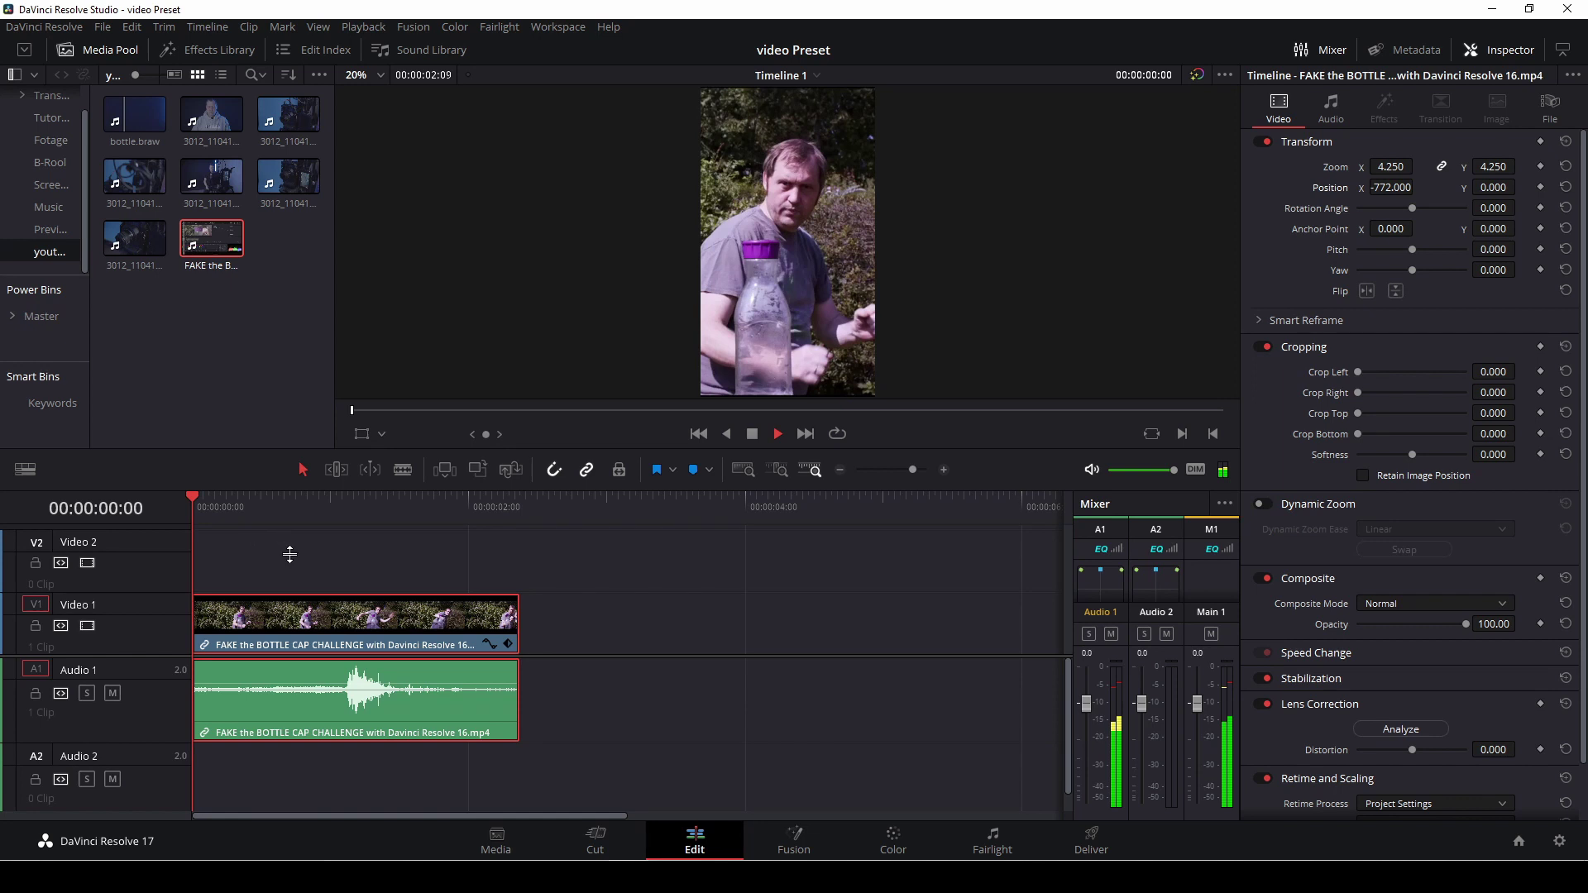
{"action": "key", "text": "End"}
{"action": "key", "text": "Home"}
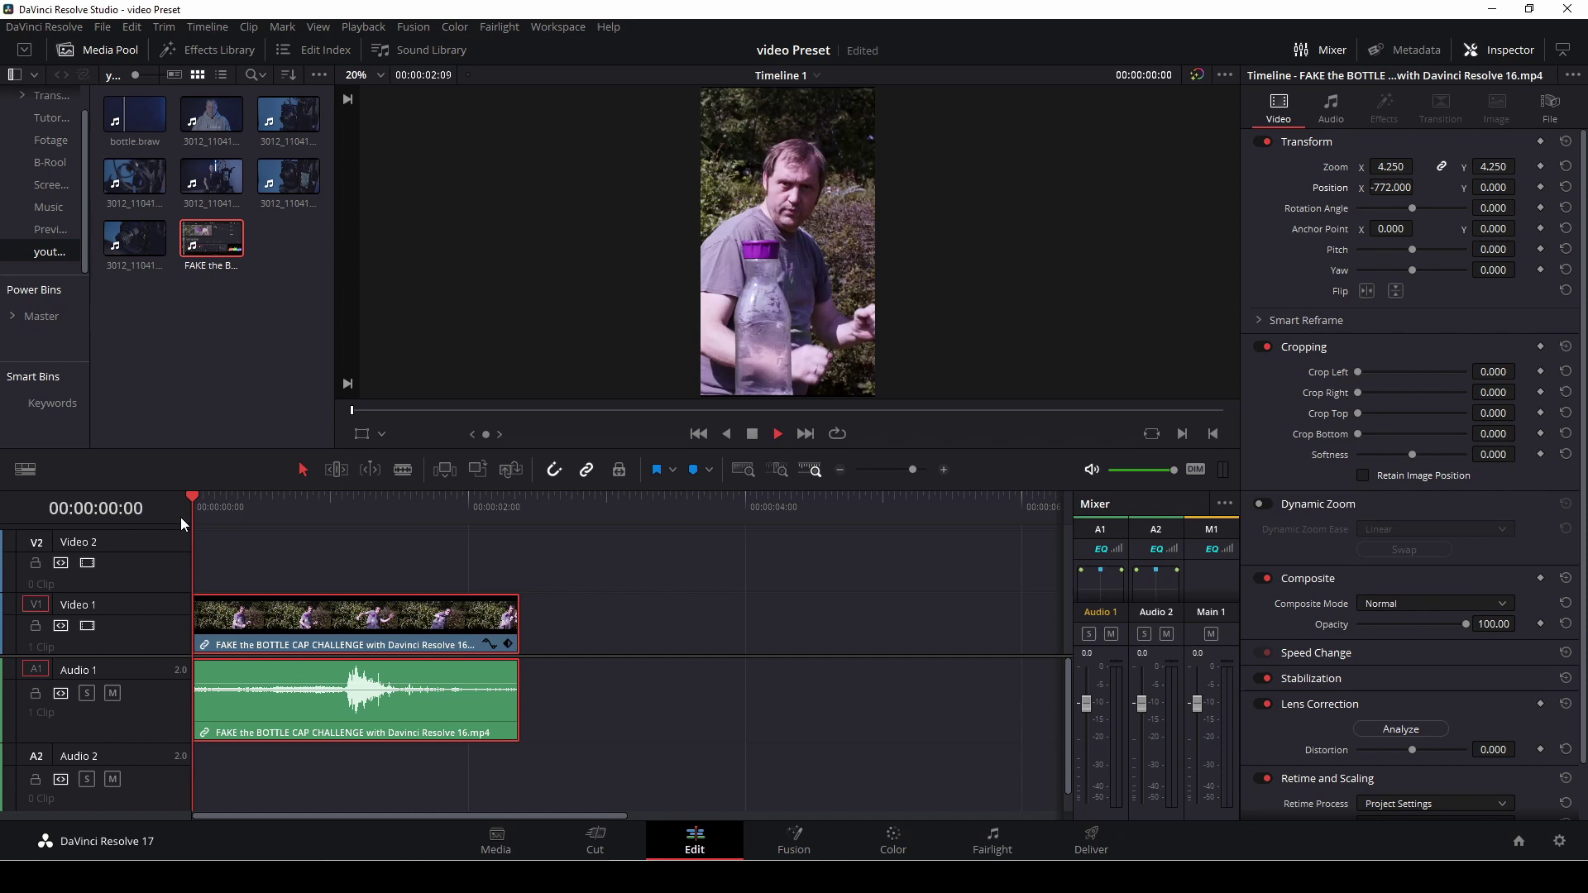
{"action": "key", "text": "space"}
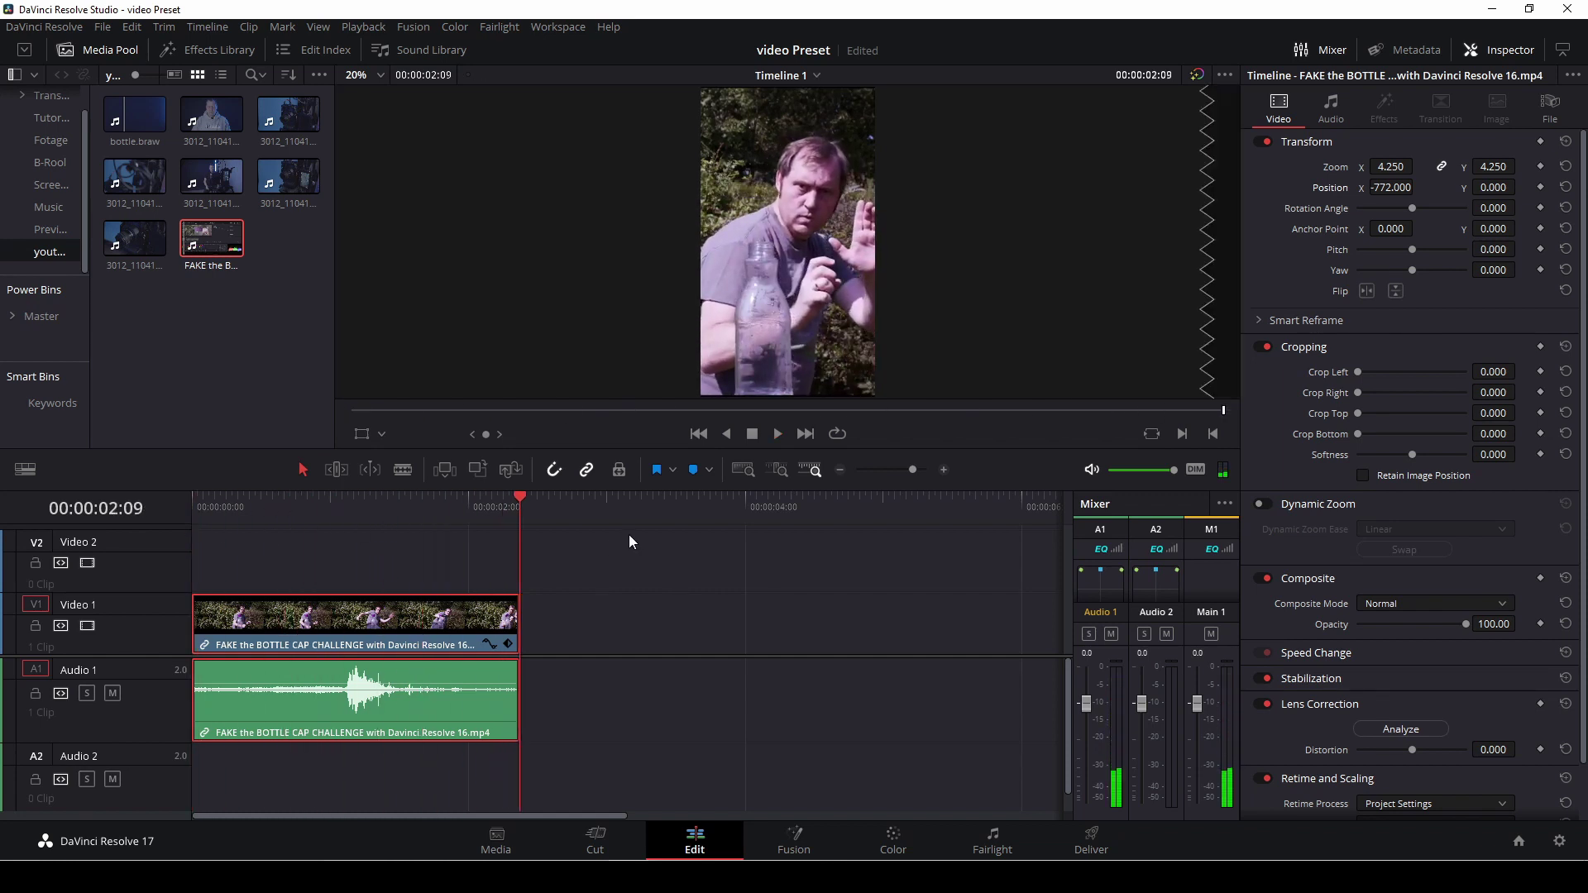
Step: Preview the talking-head clips and load bottle.braw in the source viewer
{"action": "left_click", "coordinate": [211, 107]}
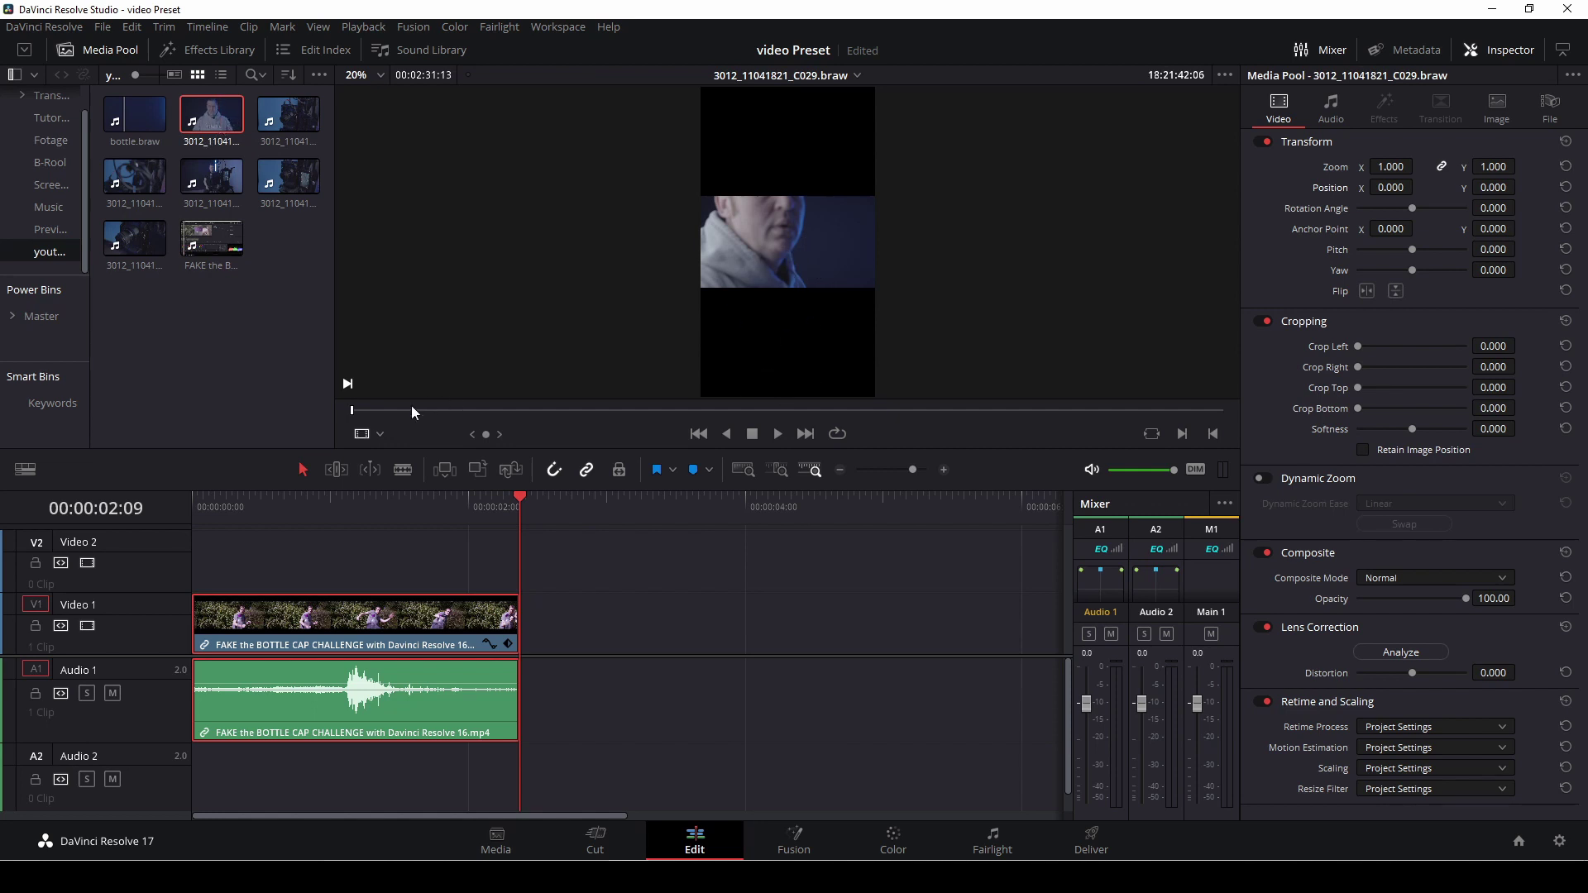
{"action": "left_click_drag", "start_coordinate": [352, 412], "coordinate": [435, 420]}
{"action": "key", "text": "space"}
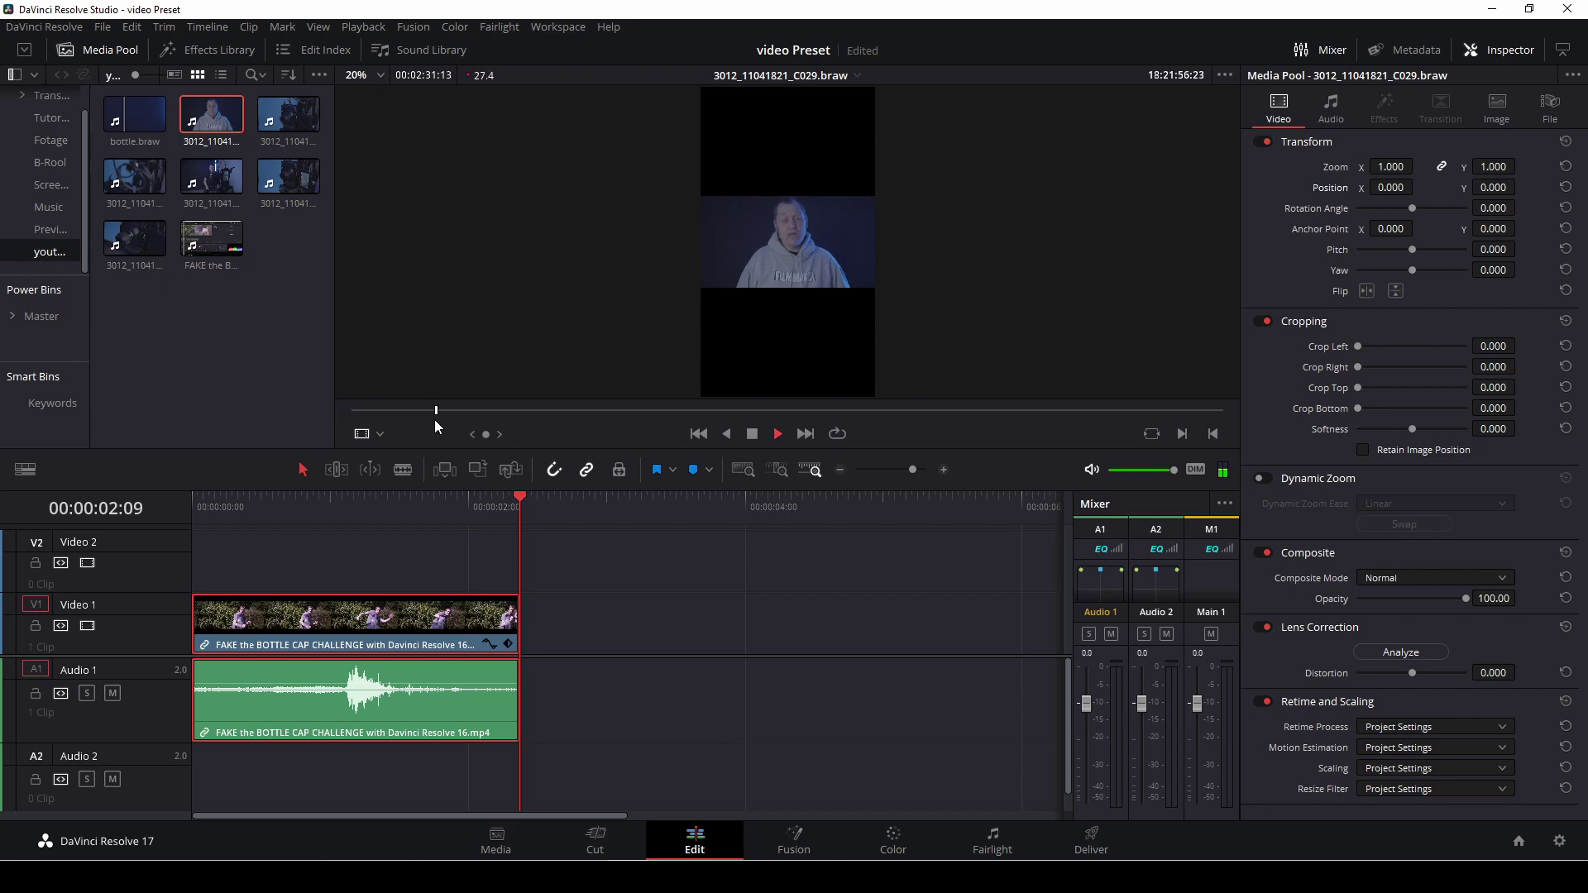
{"action": "key", "text": "space"}
{"action": "double_click", "coordinate": [146, 121]}
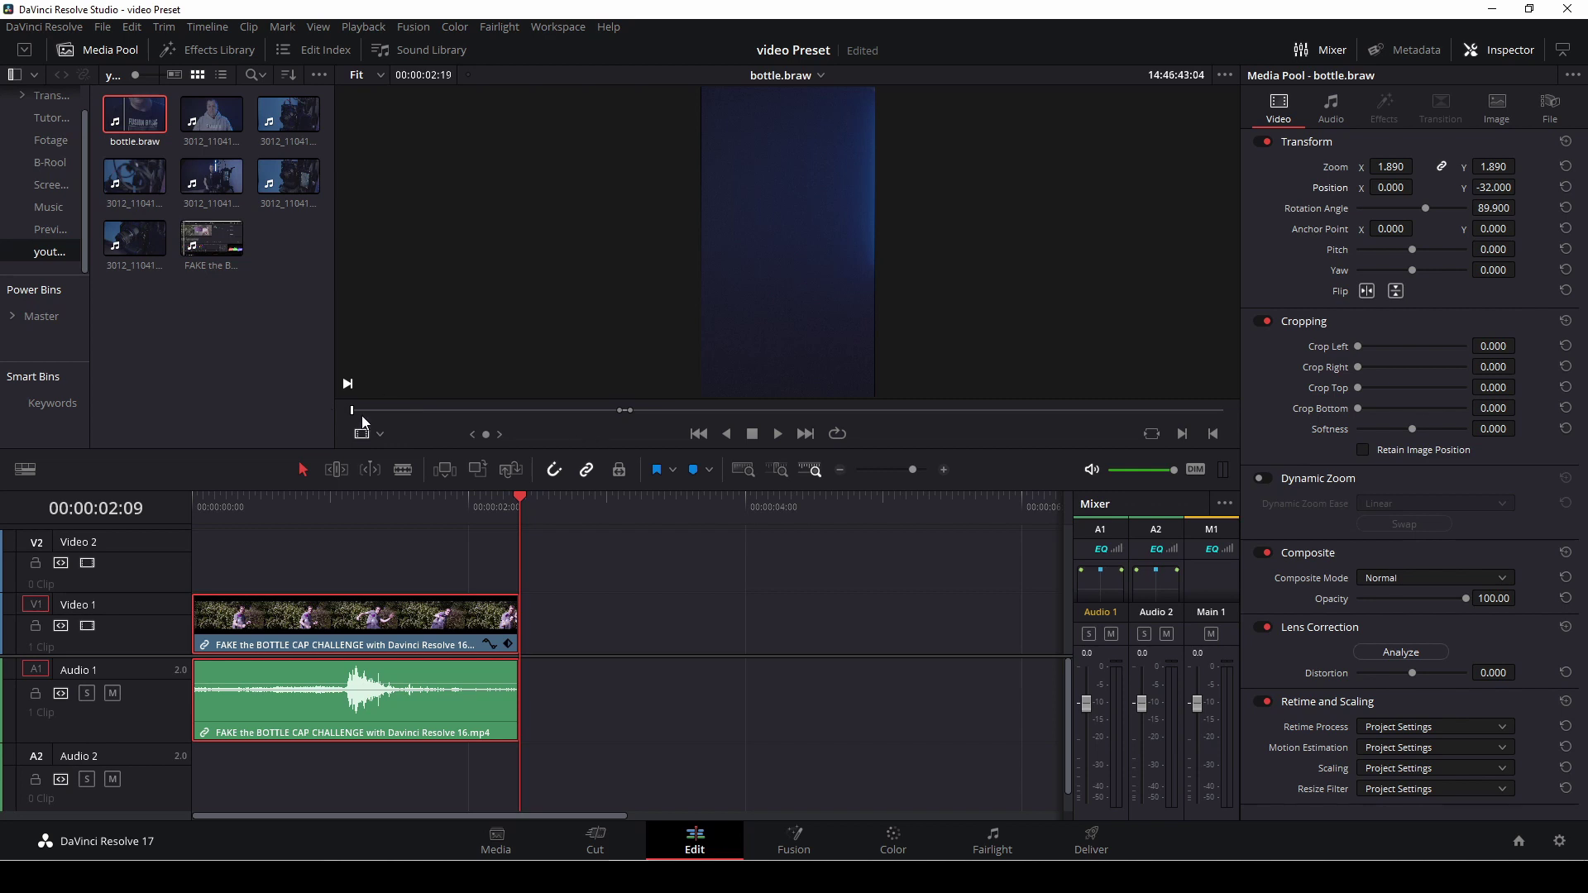
{"action": "left_click_drag", "start_coordinate": [352, 410], "coordinate": [619, 423]}
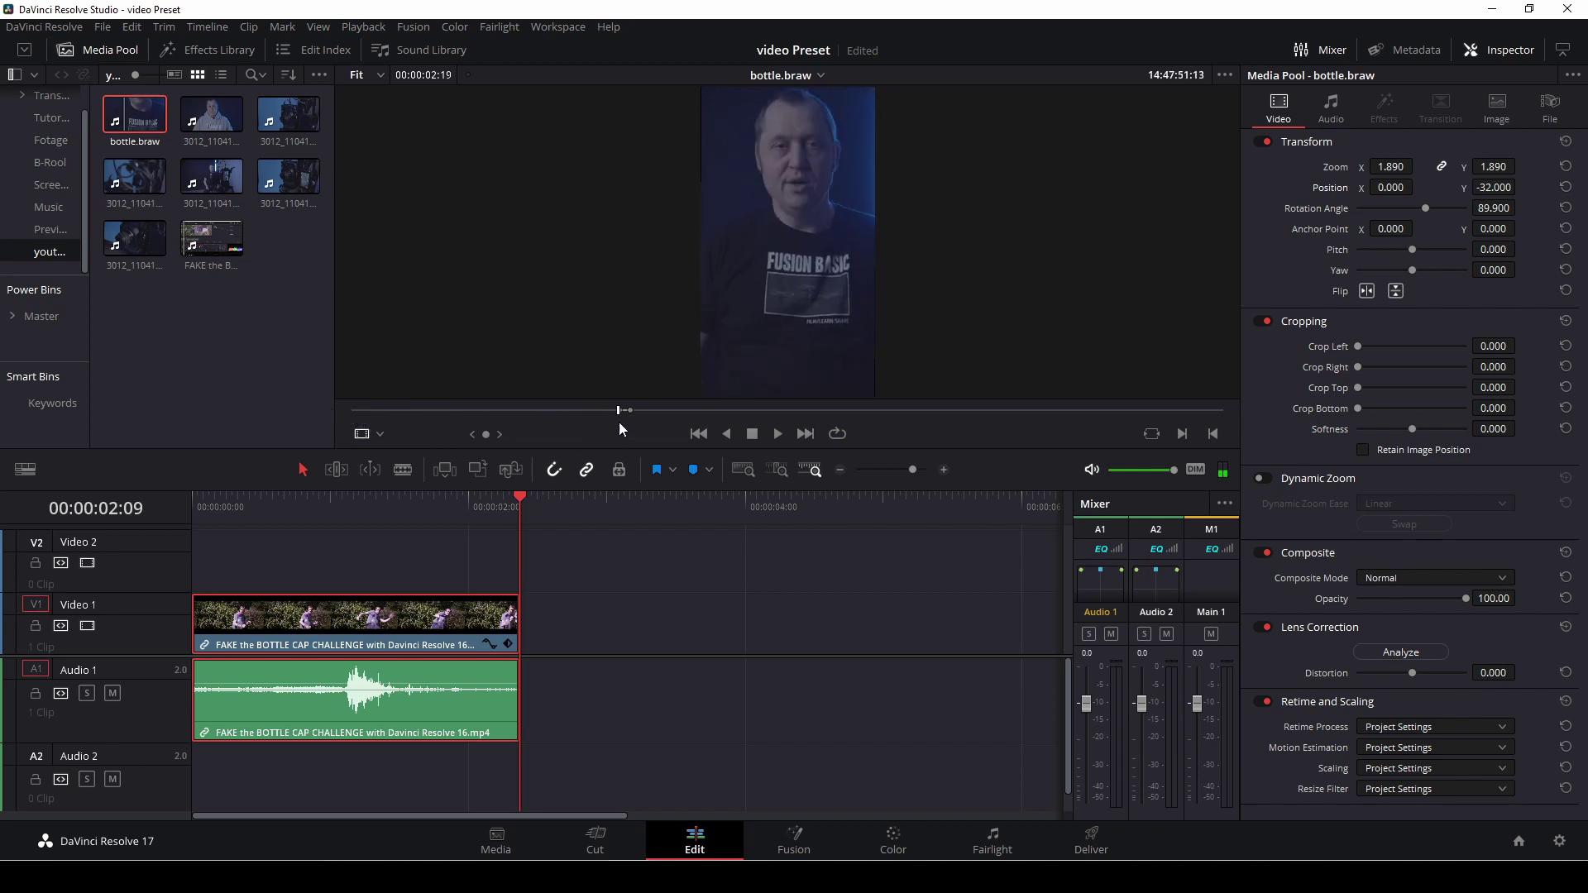
{"action": "key", "text": "space"}
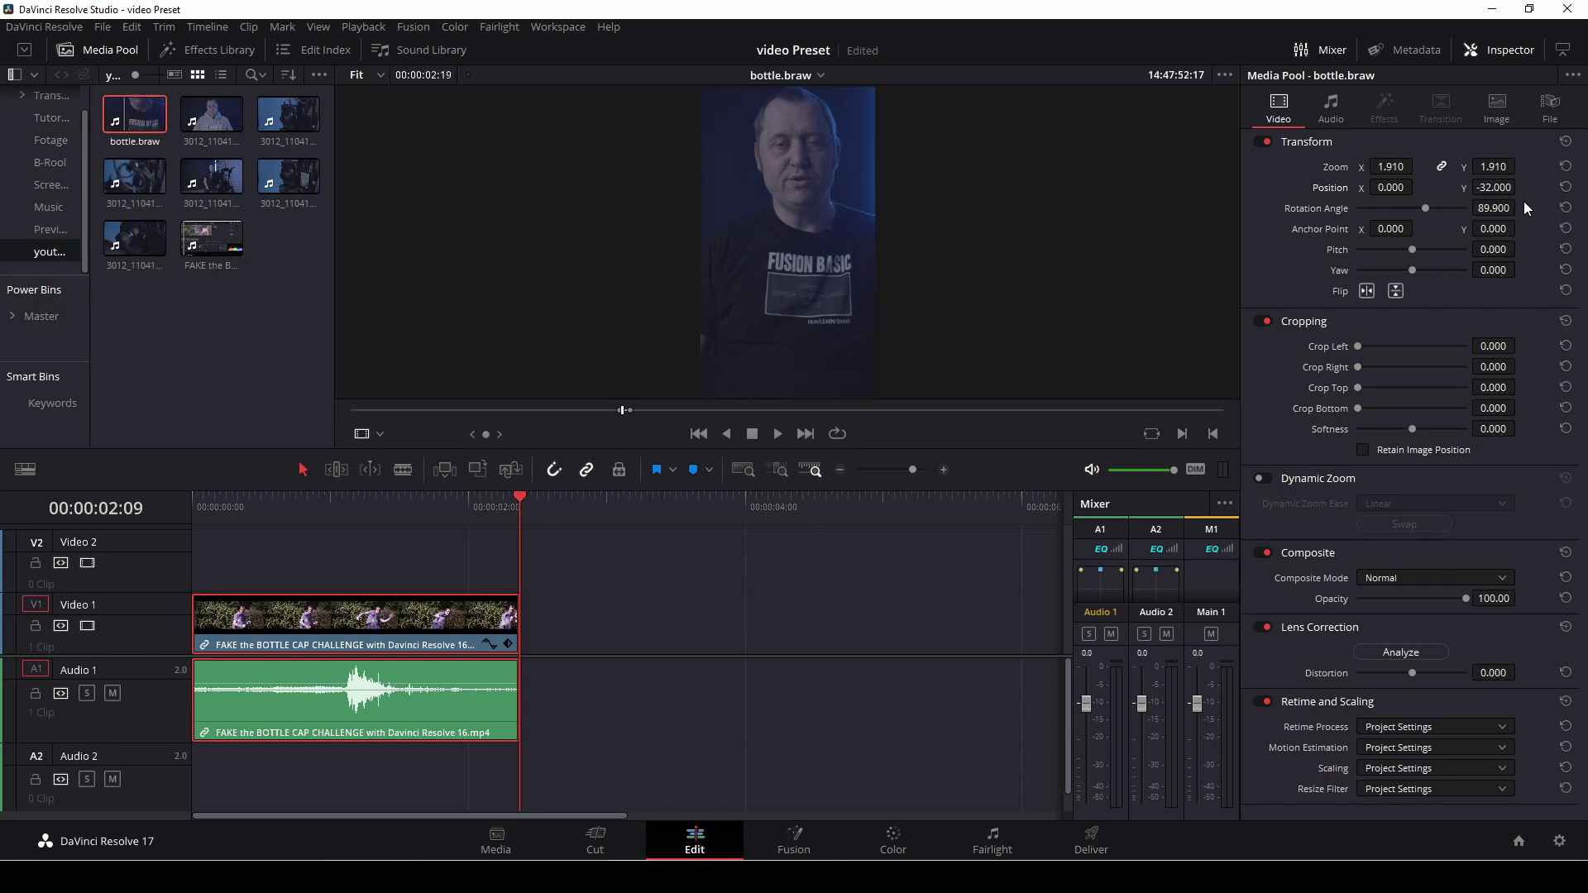
Step: Frame bottle.braw in the Inspector at zoom 1.980, Position X -20, Y -70
{"action": "mouse_move", "coordinate": [1418, 166]}
{"action": "left_mouse_down"}
{"action": "mouse_move", "coordinate": [1406, 187]}
{"action": "mouse_move", "coordinate": [1421, 187]}
{"action": "left_mouse_up"}
{"action": "scroll", "coordinate": [1076, 252], "scroll_direction": "up", "scroll_amount": 1}
{"action": "scroll", "coordinate": [1032, 263], "scroll_direction": "down", "scroll_amount": 2}
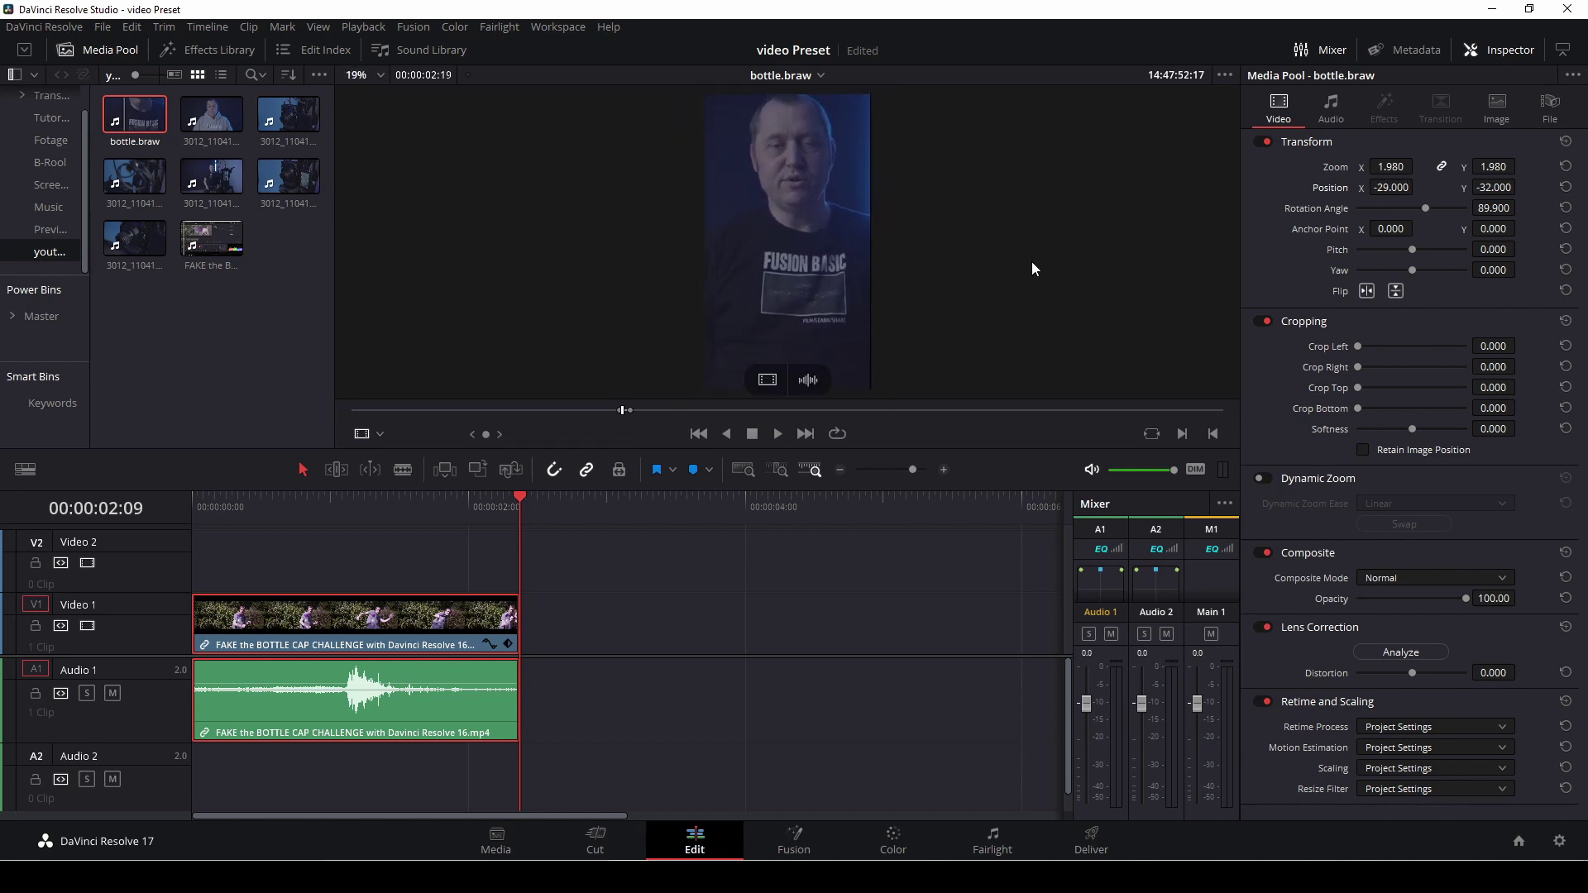
{"action": "left_click", "coordinate": [1500, 187]}
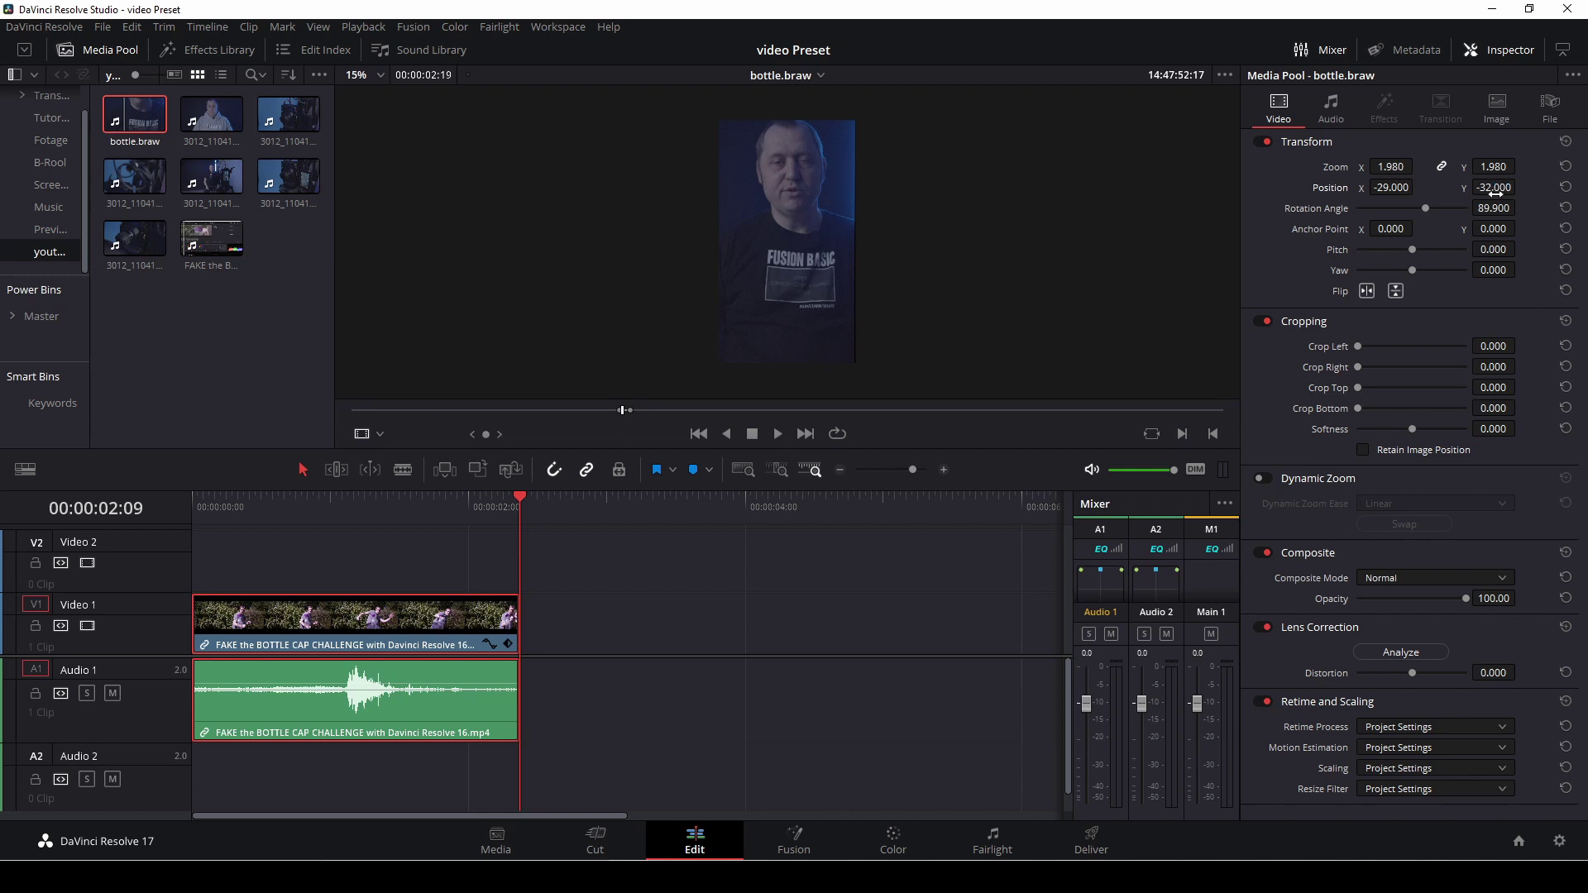
{"action": "left_click_drag", "start_coordinate": [1480, 208], "coordinate": [1521, 187]}
{"action": "left_click_drag", "start_coordinate": [1392, 187], "coordinate": [1400, 187]}
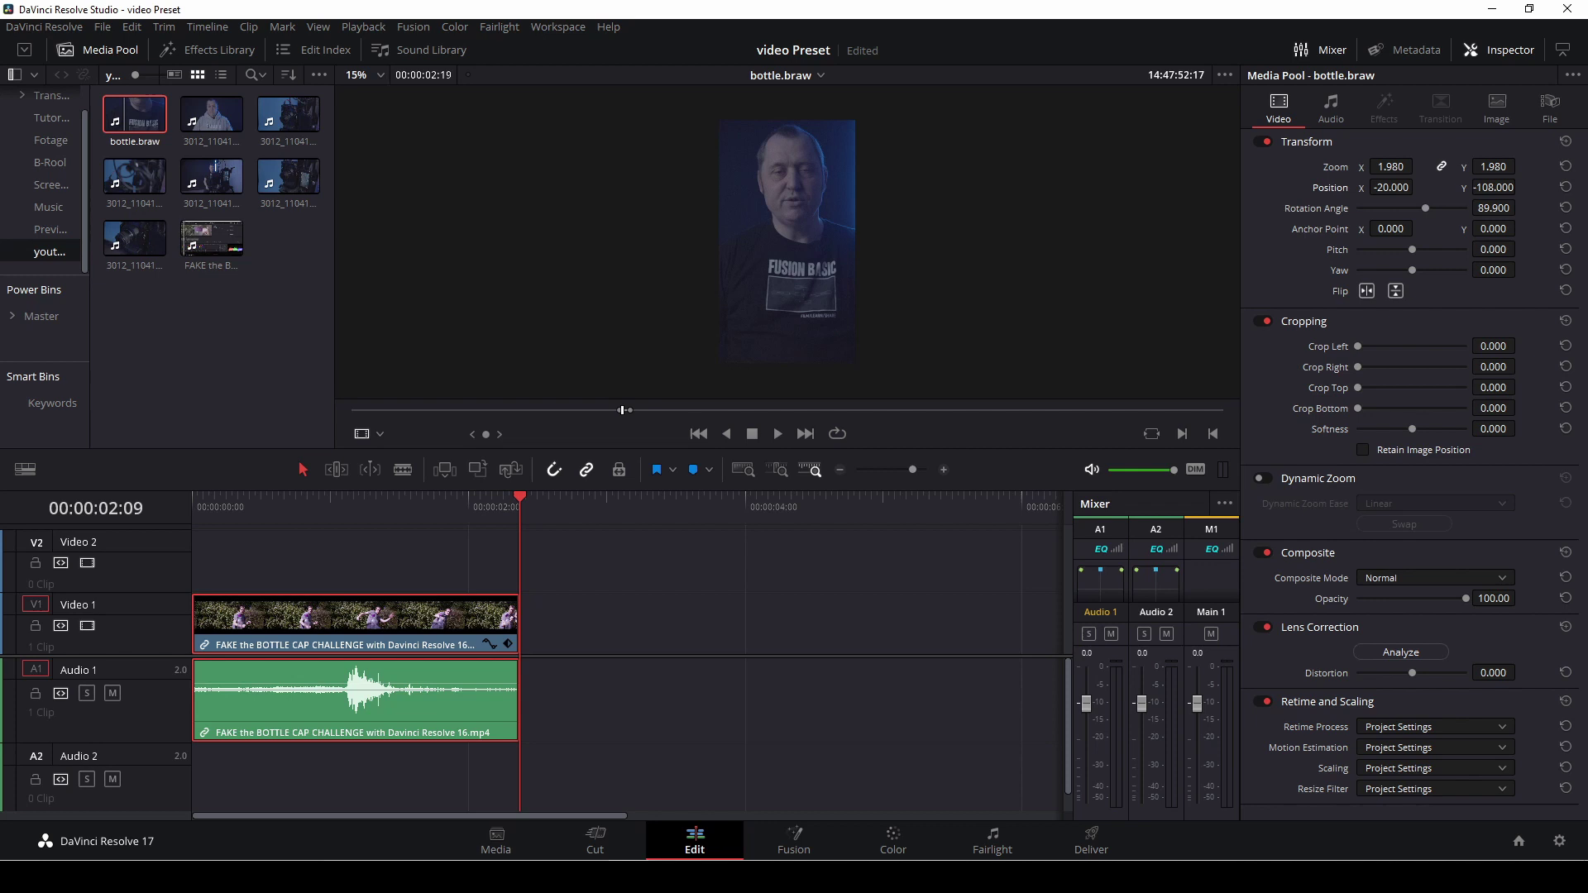
{"action": "left_click_drag", "start_coordinate": [1518, 188], "coordinate": [1521, 187]}
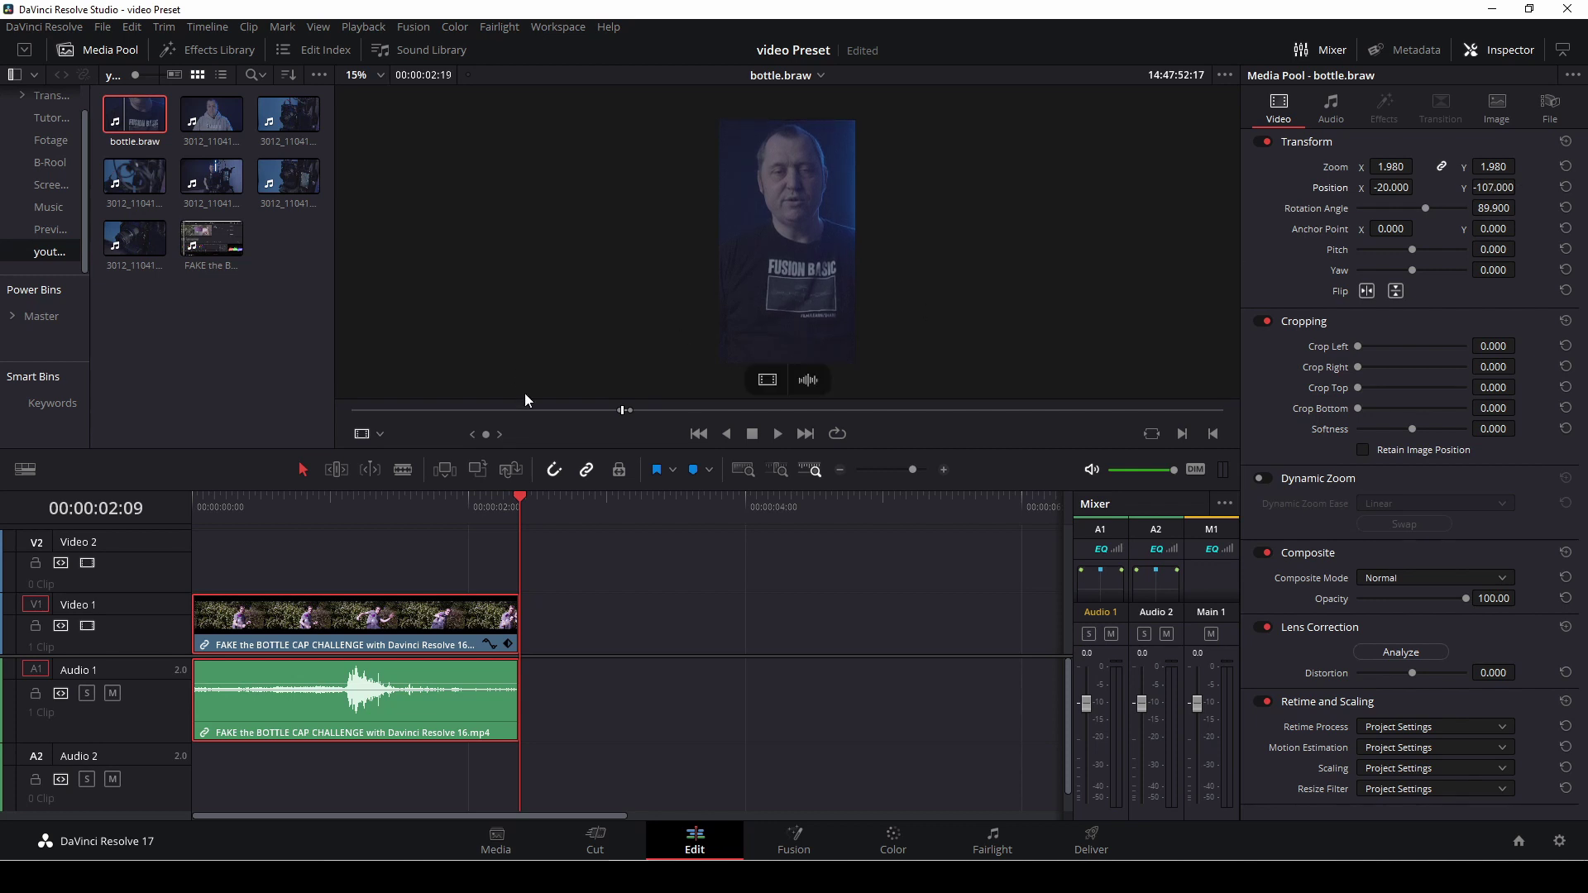
Step: Review bottle.braw and place it on V1 right after the bottle-cap clip
{"action": "key", "text": "space"}
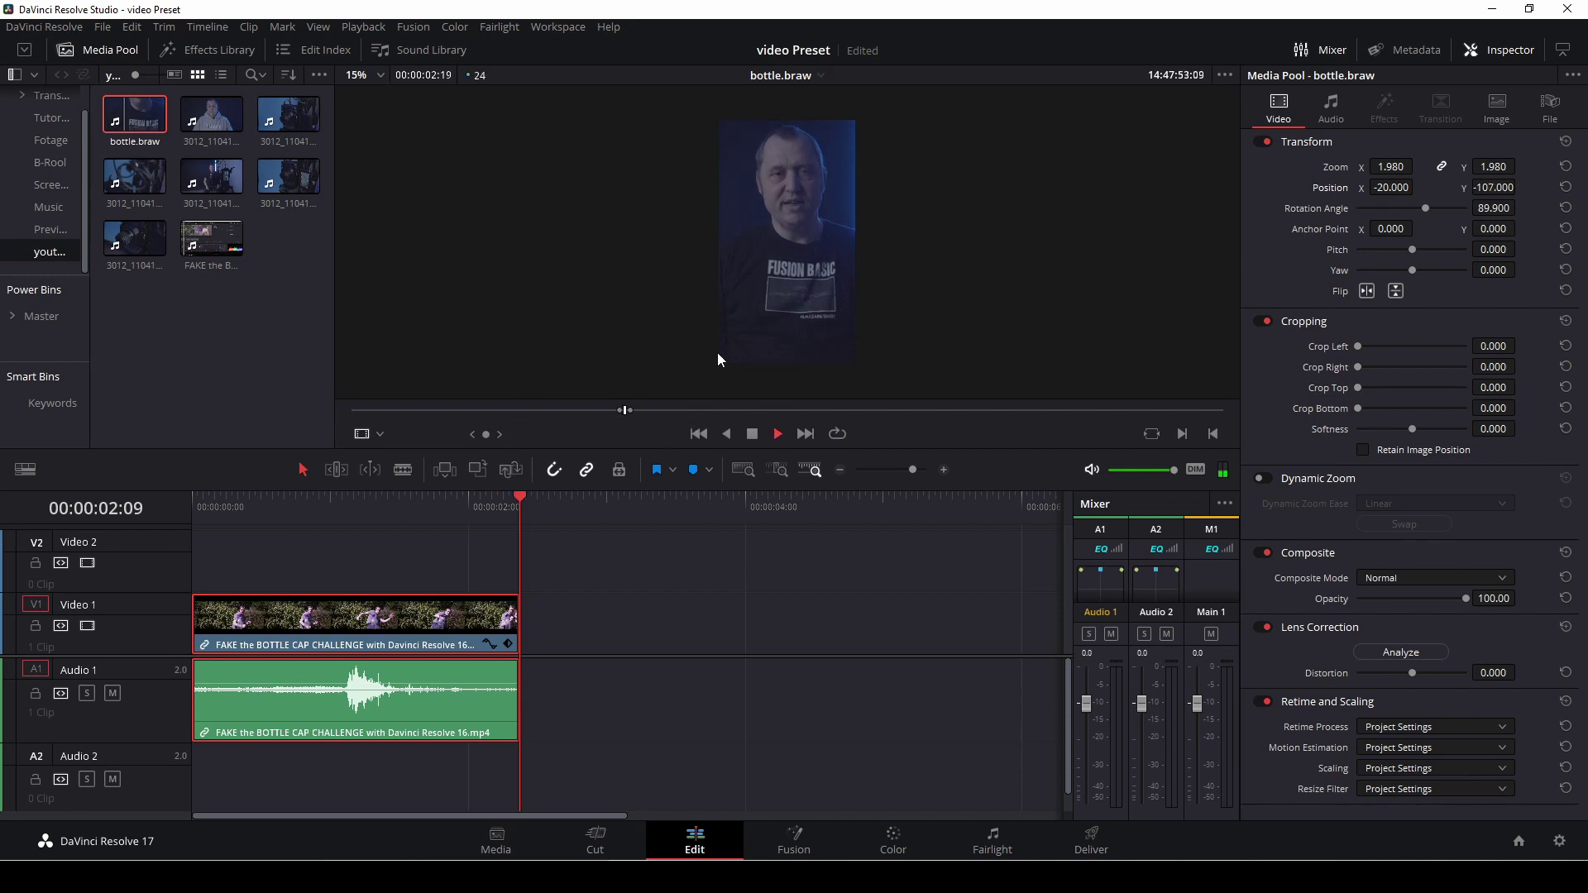
{"action": "key", "text": "space"}
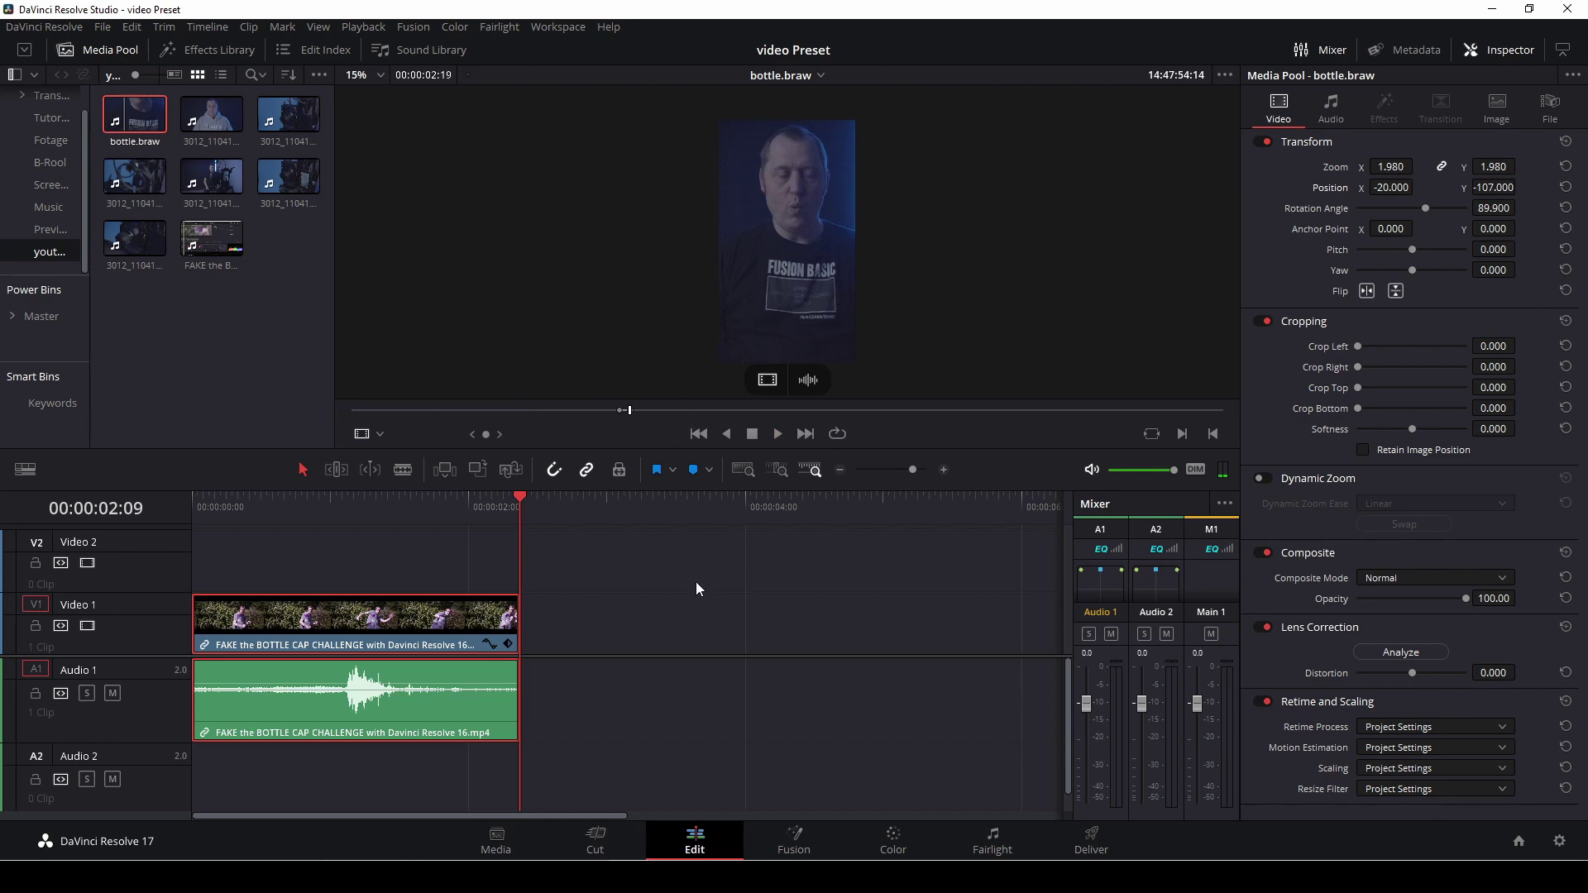
{"action": "left_click_drag", "start_coordinate": [650, 646], "coordinate": [605, 656]}
Step: Trim seven frames off the head of the bottle.braw clip and play across the cut
{"action": "left_click", "coordinate": [478, 518]}
{"action": "key", "text": "space"}
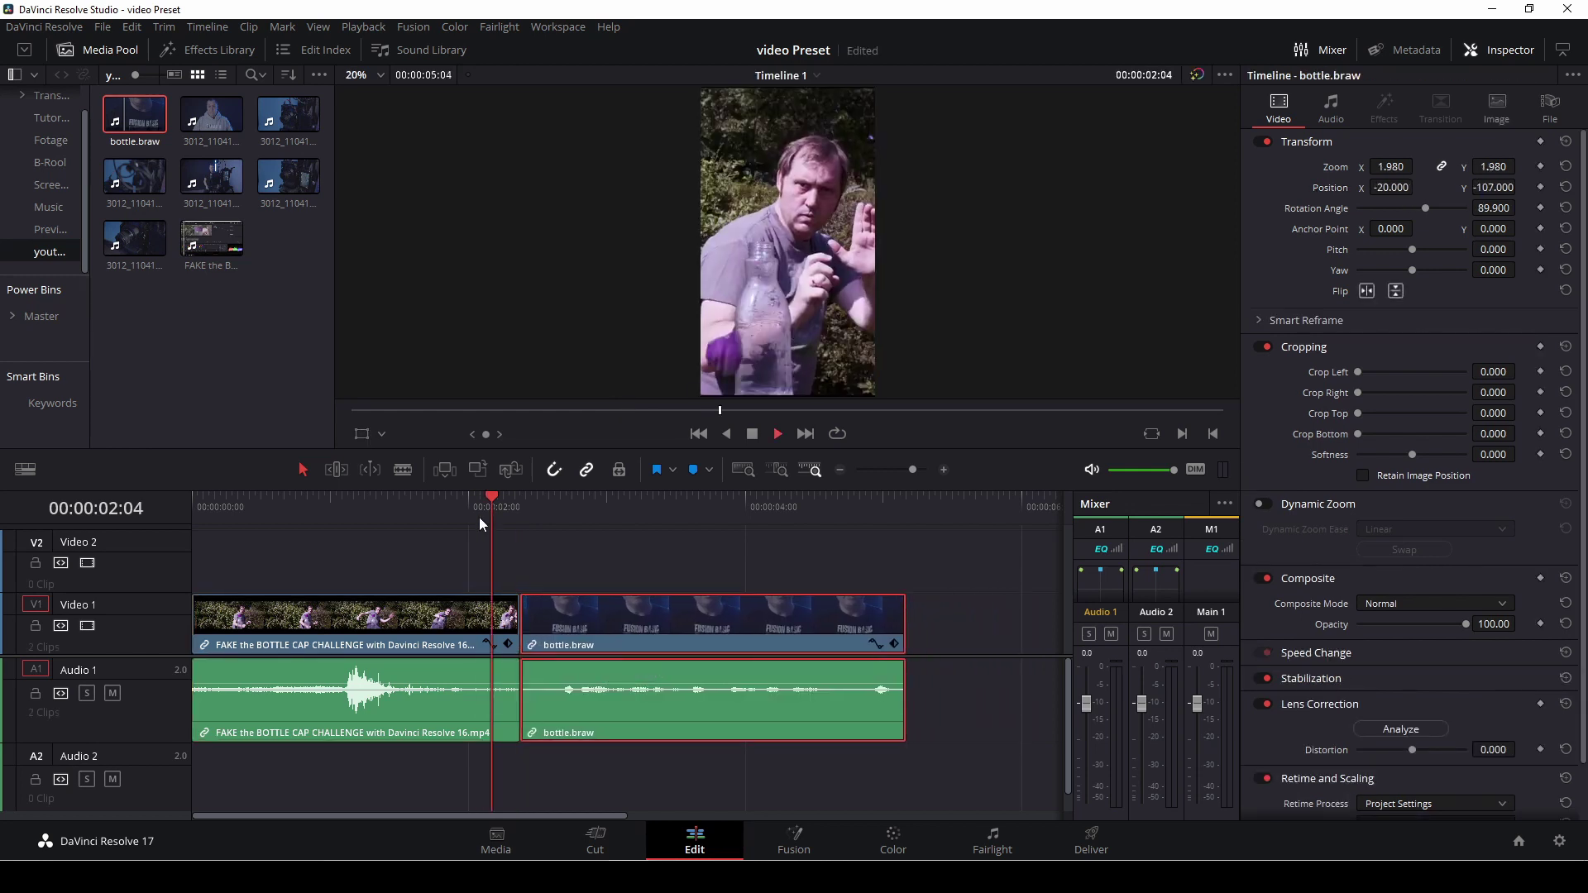
{"action": "key", "text": "space"}
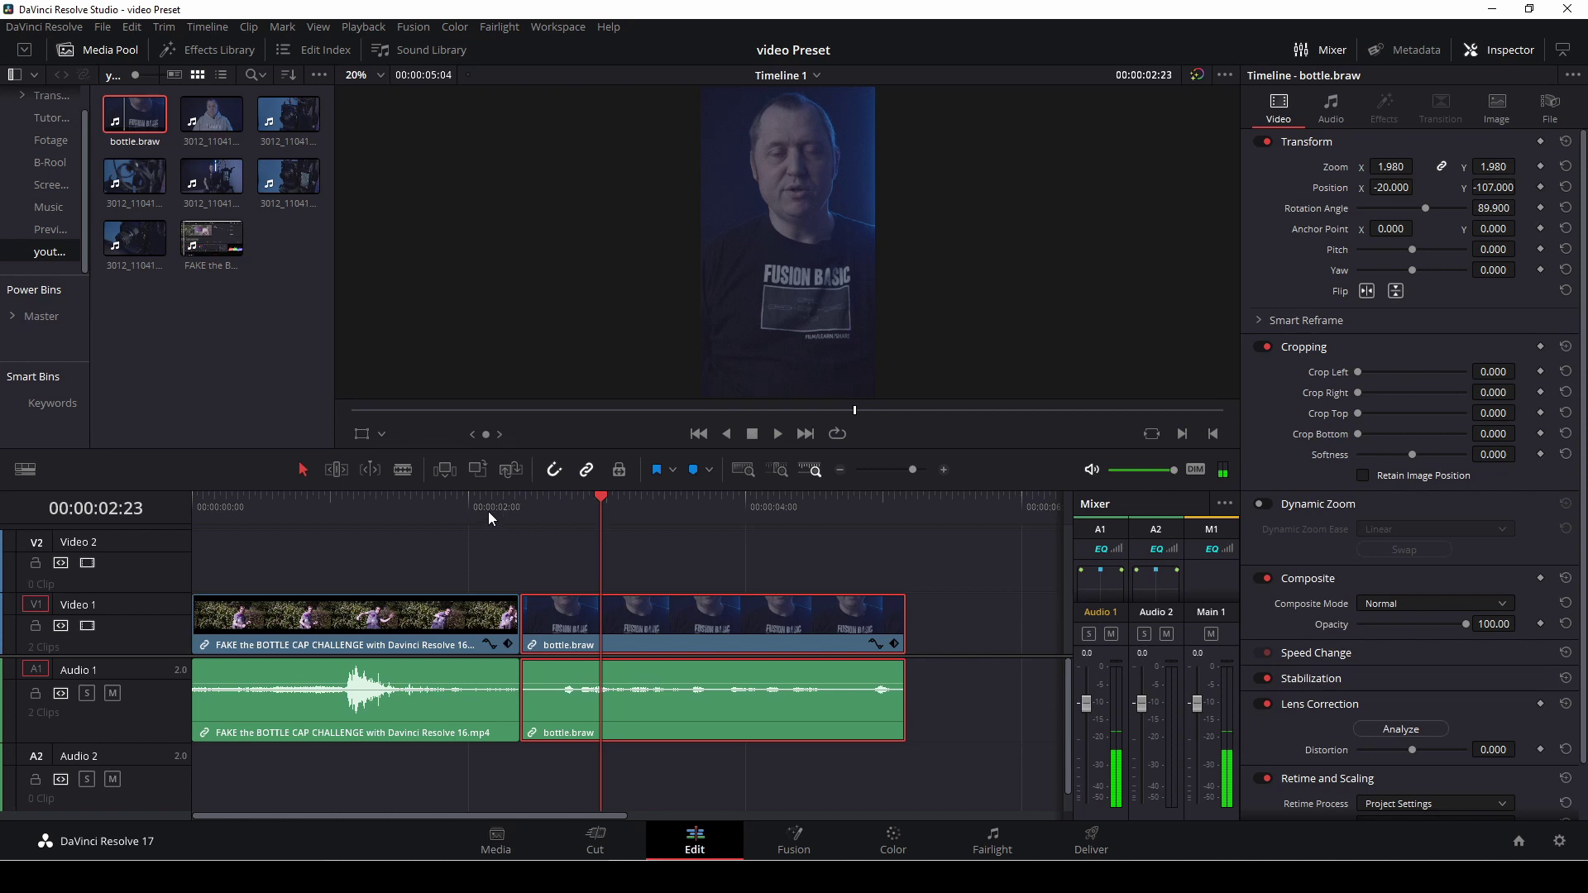
{"action": "left_click_drag", "start_coordinate": [488, 512], "coordinate": [561, 511]}
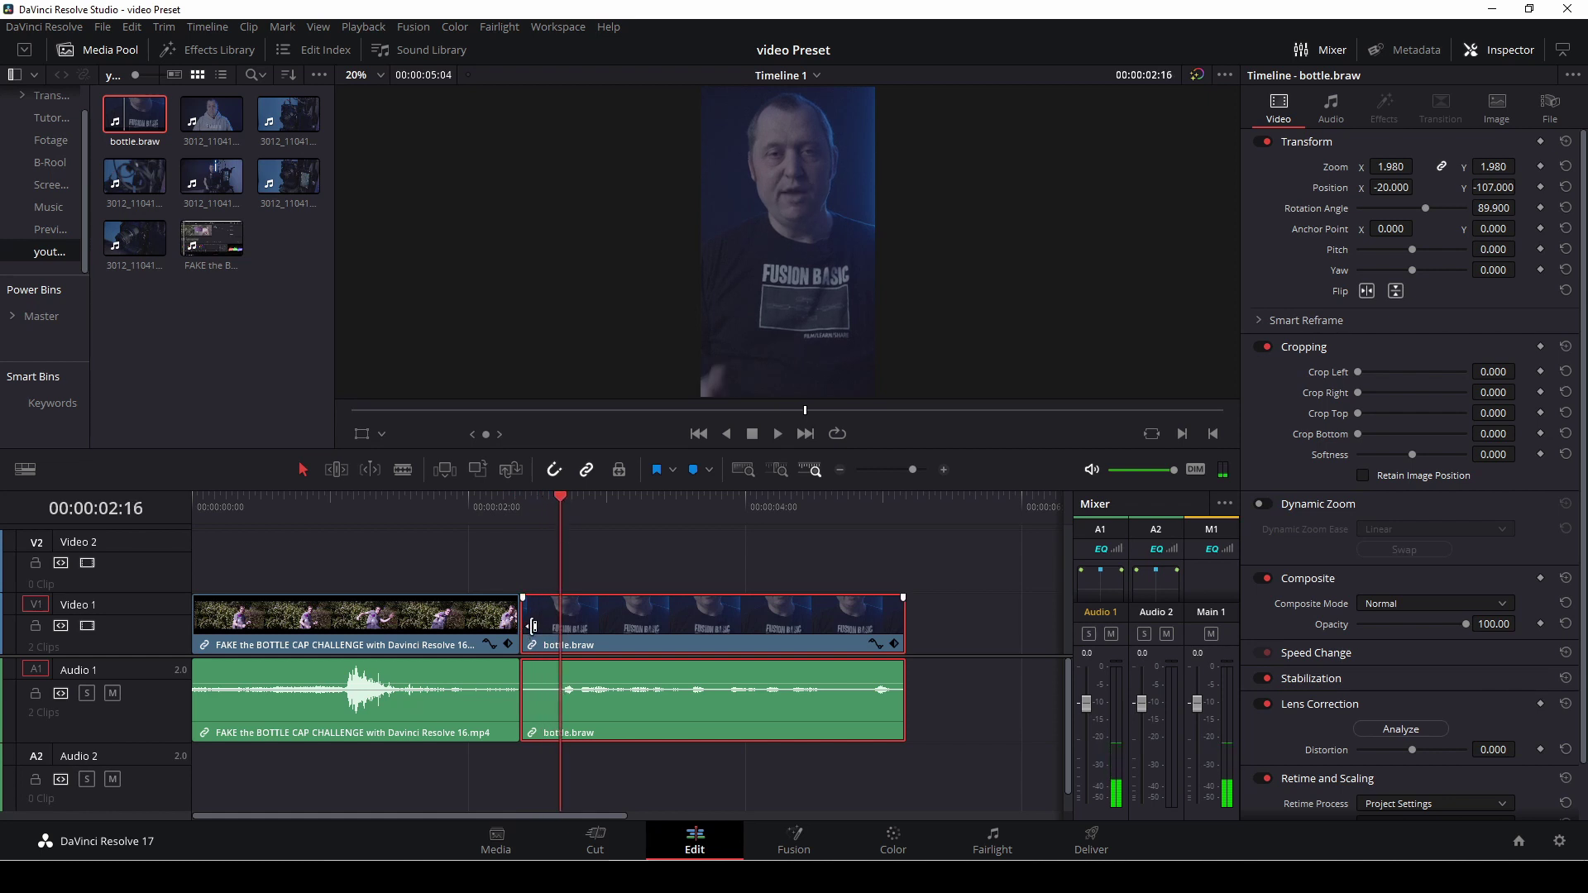
{"action": "left_click_drag", "start_coordinate": [528, 632], "coordinate": [622, 660]}
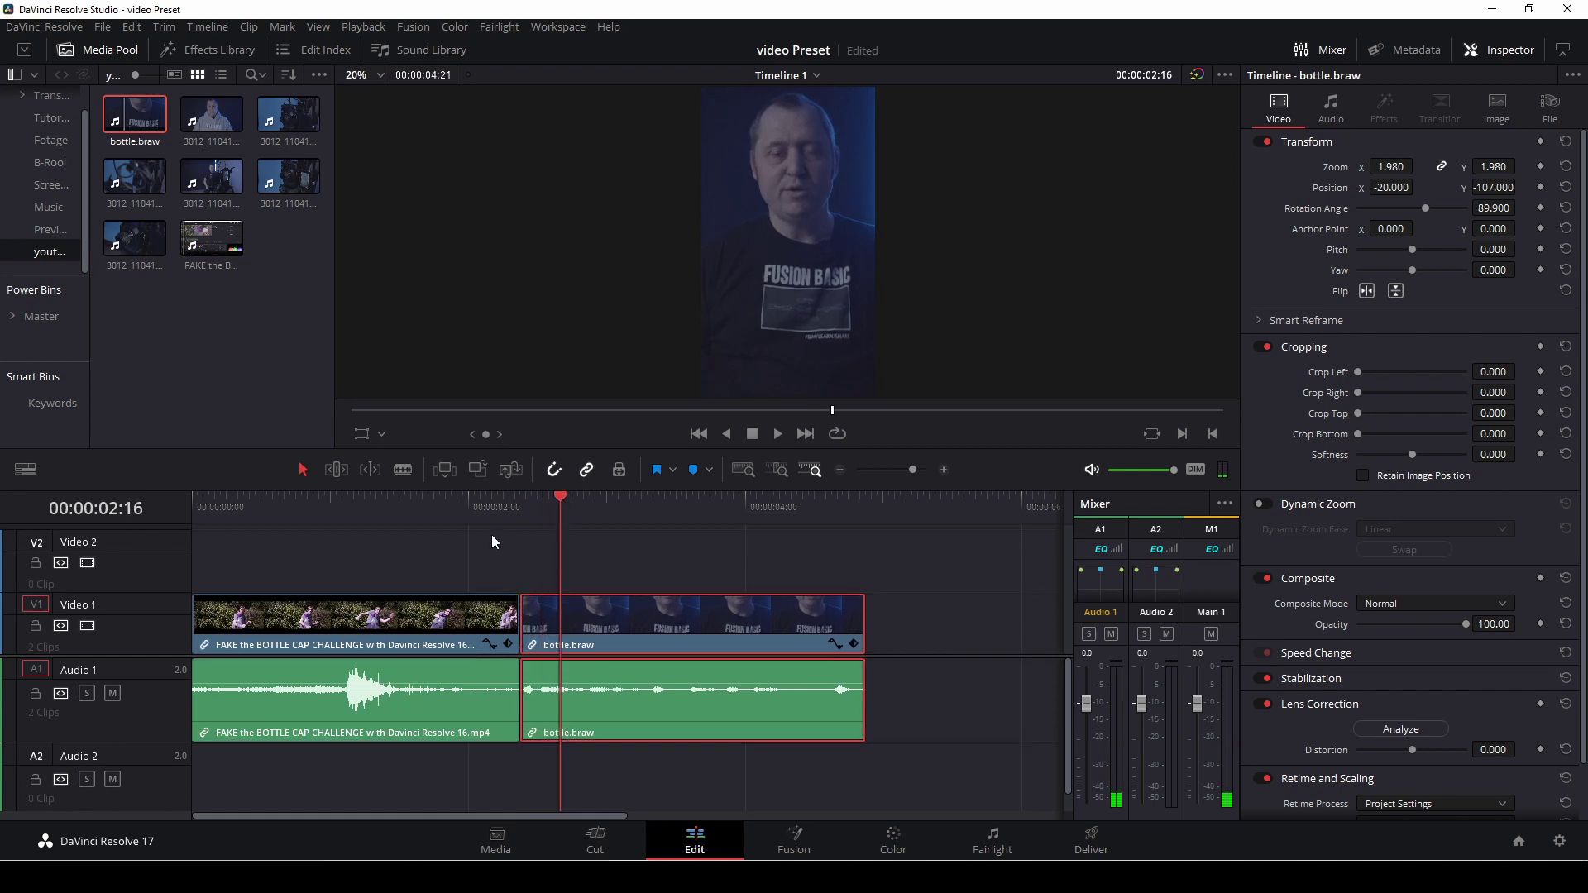
{"action": "left_click", "coordinate": [458, 513]}
{"action": "key", "text": "space"}
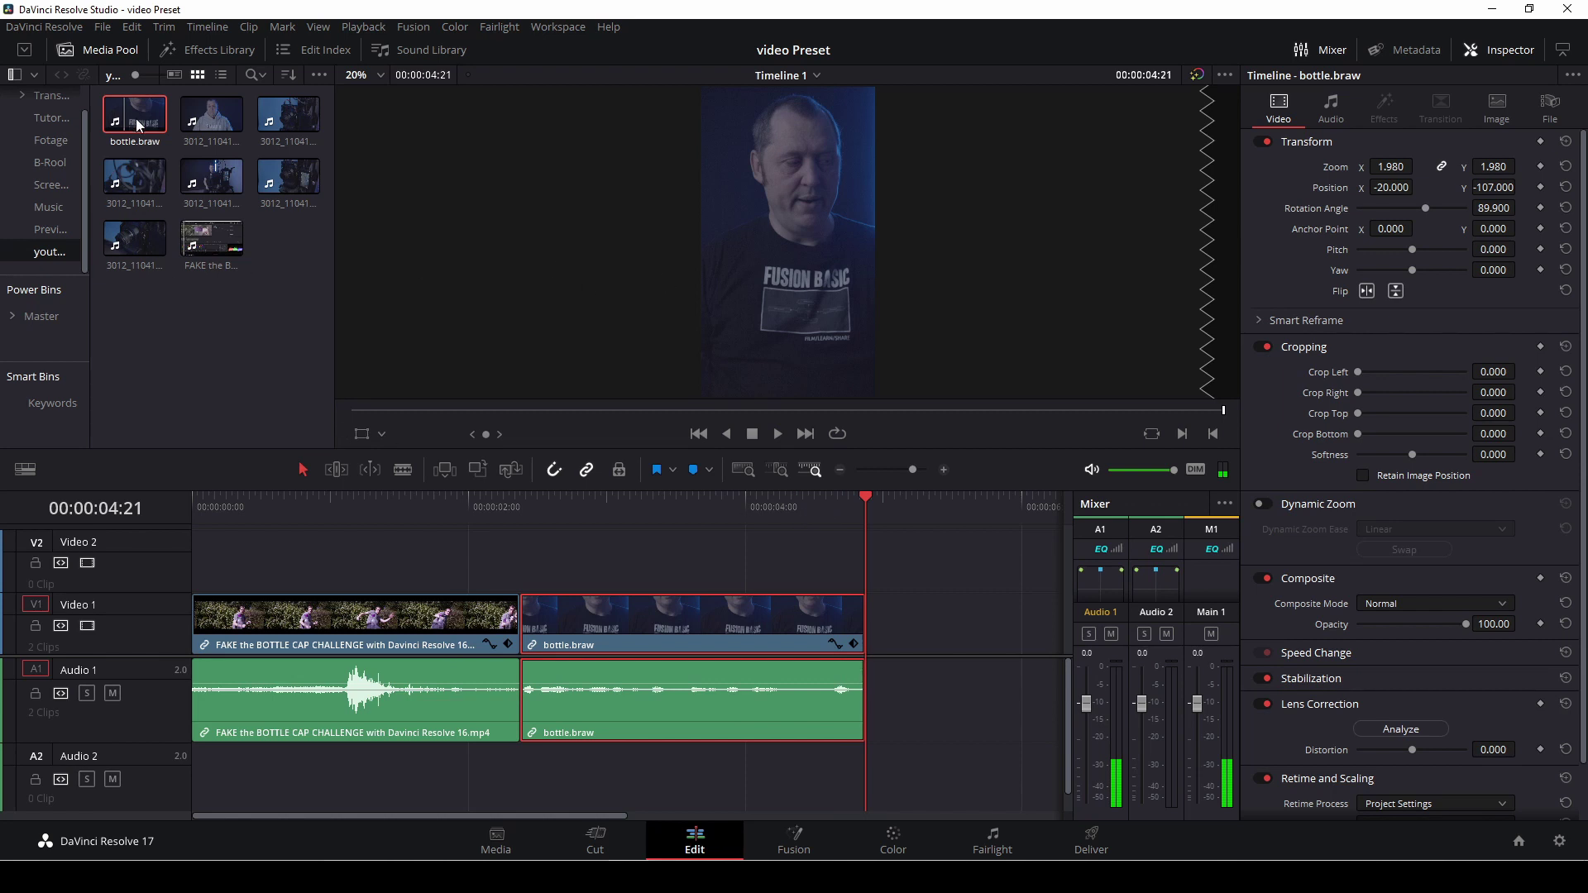
Step: Show the bottle.braw source footage in the viewer and play it back
{"action": "key", "text": "f"}
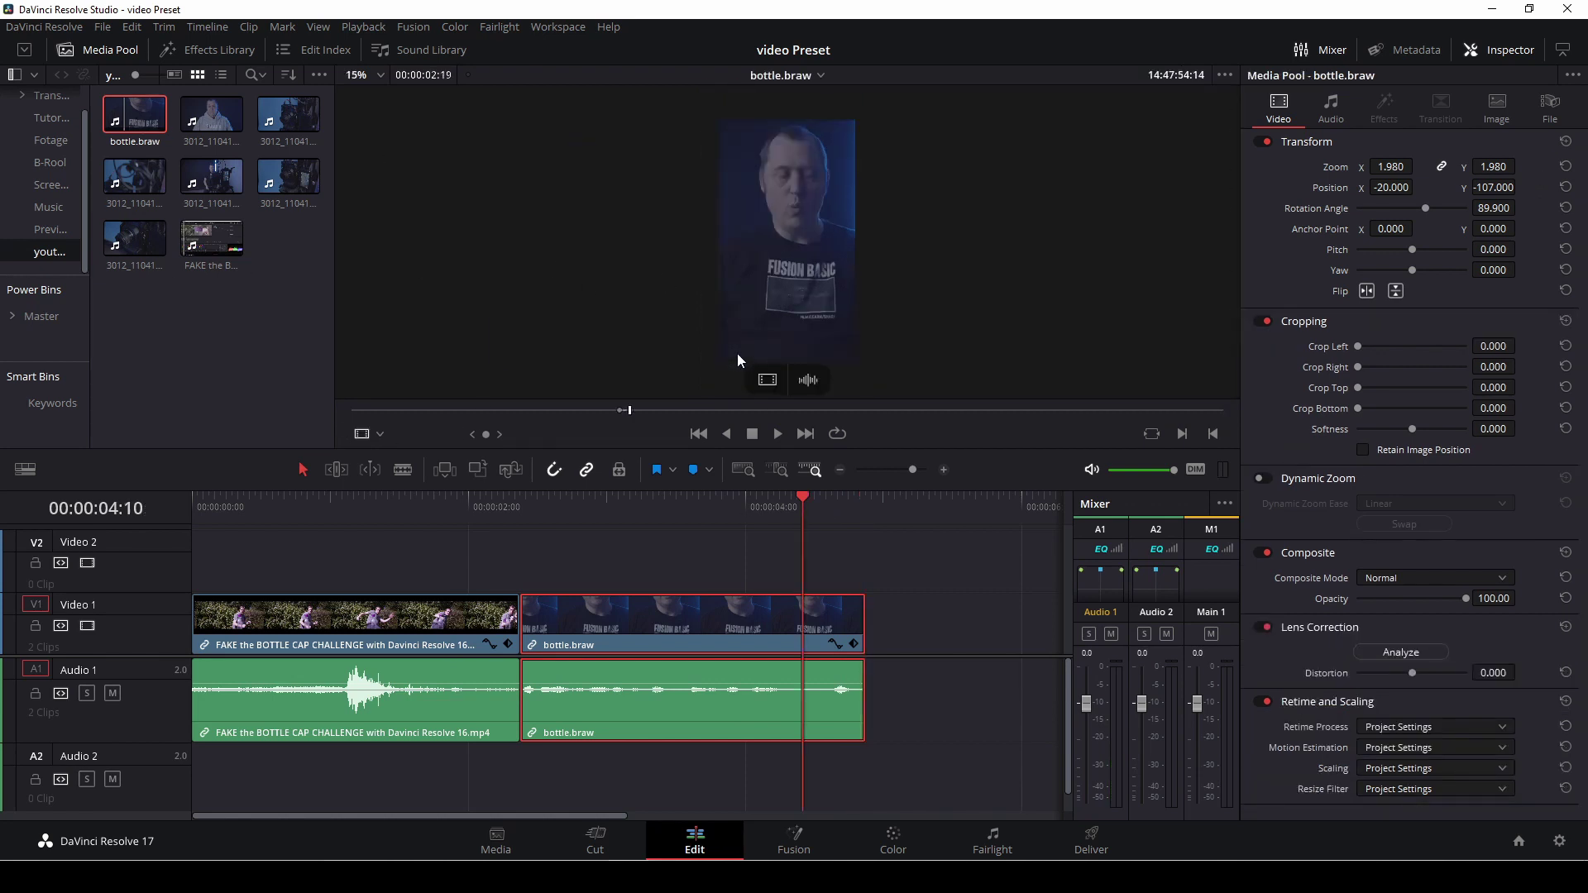
{"action": "key", "text": "space"}
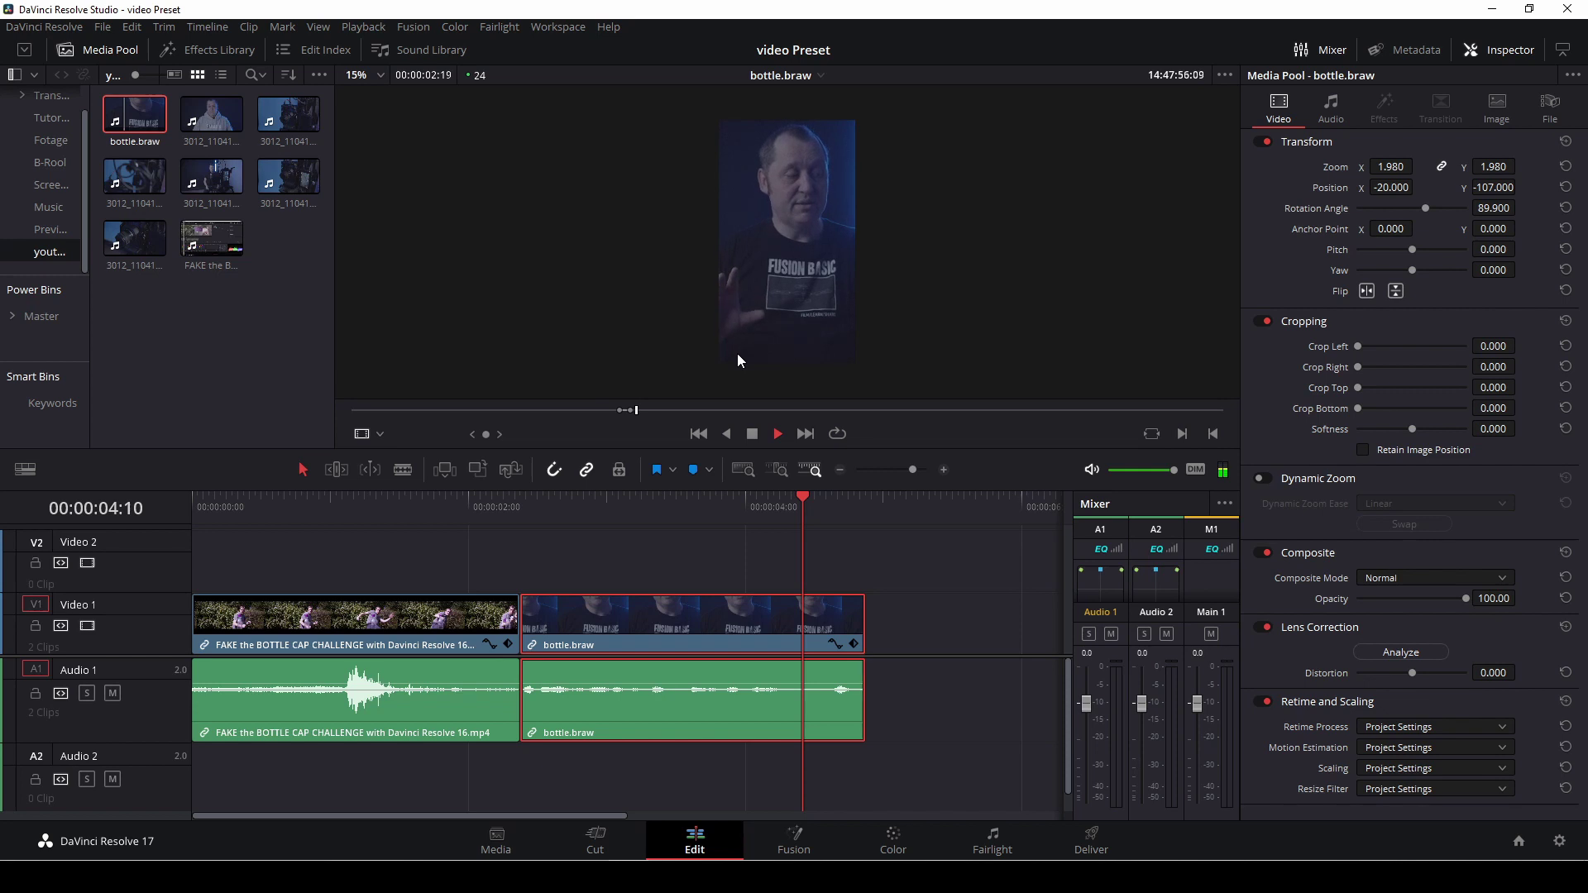
{"action": "key", "text": "space"}
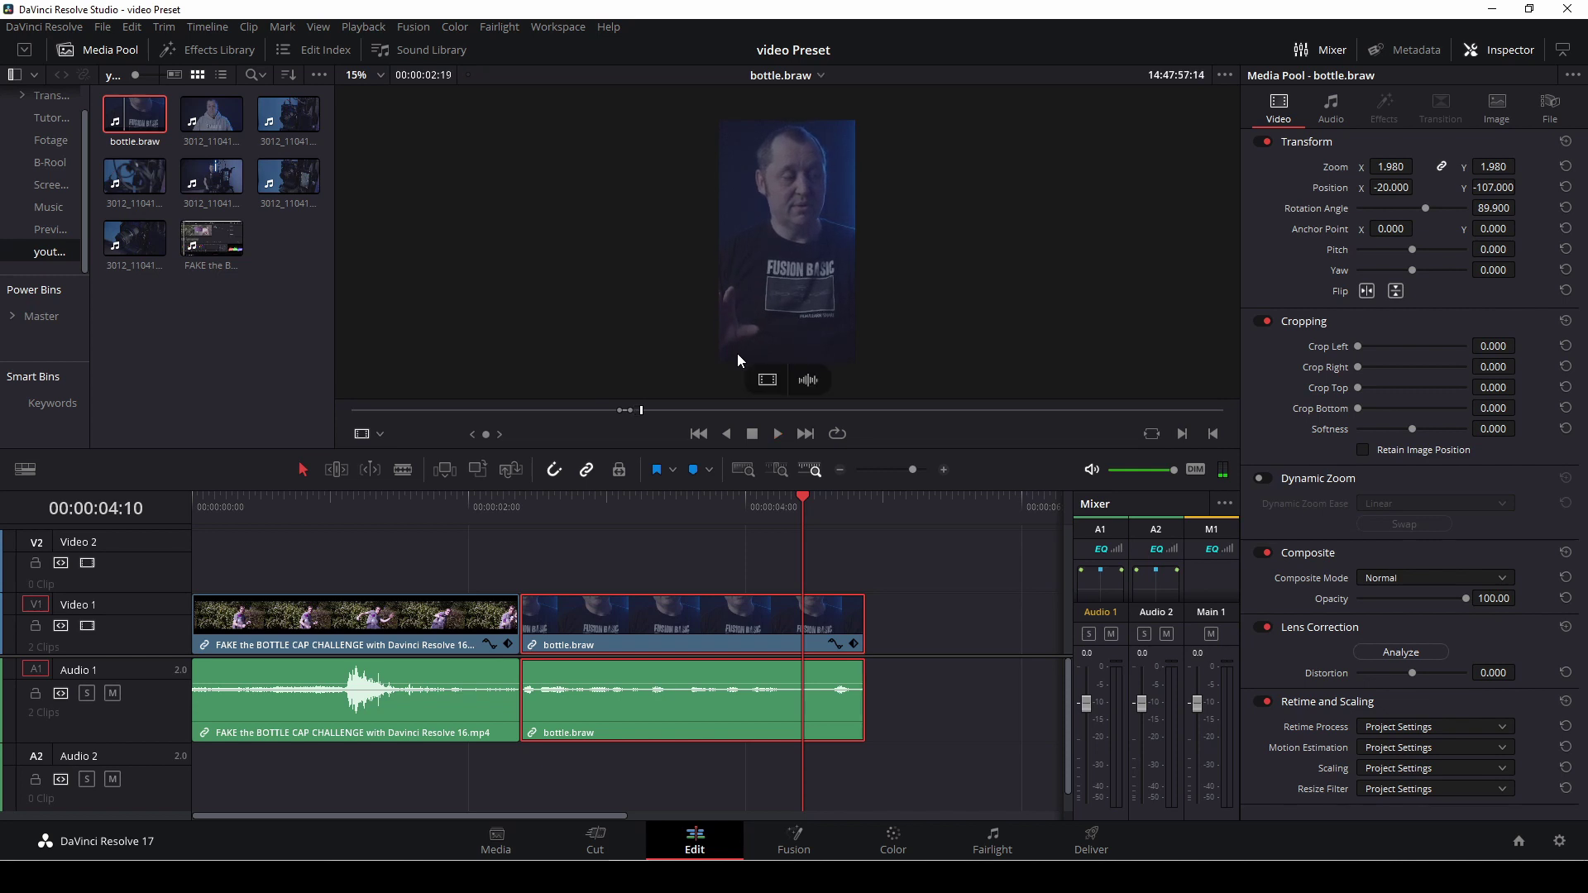
{"action": "key", "text": "space"}
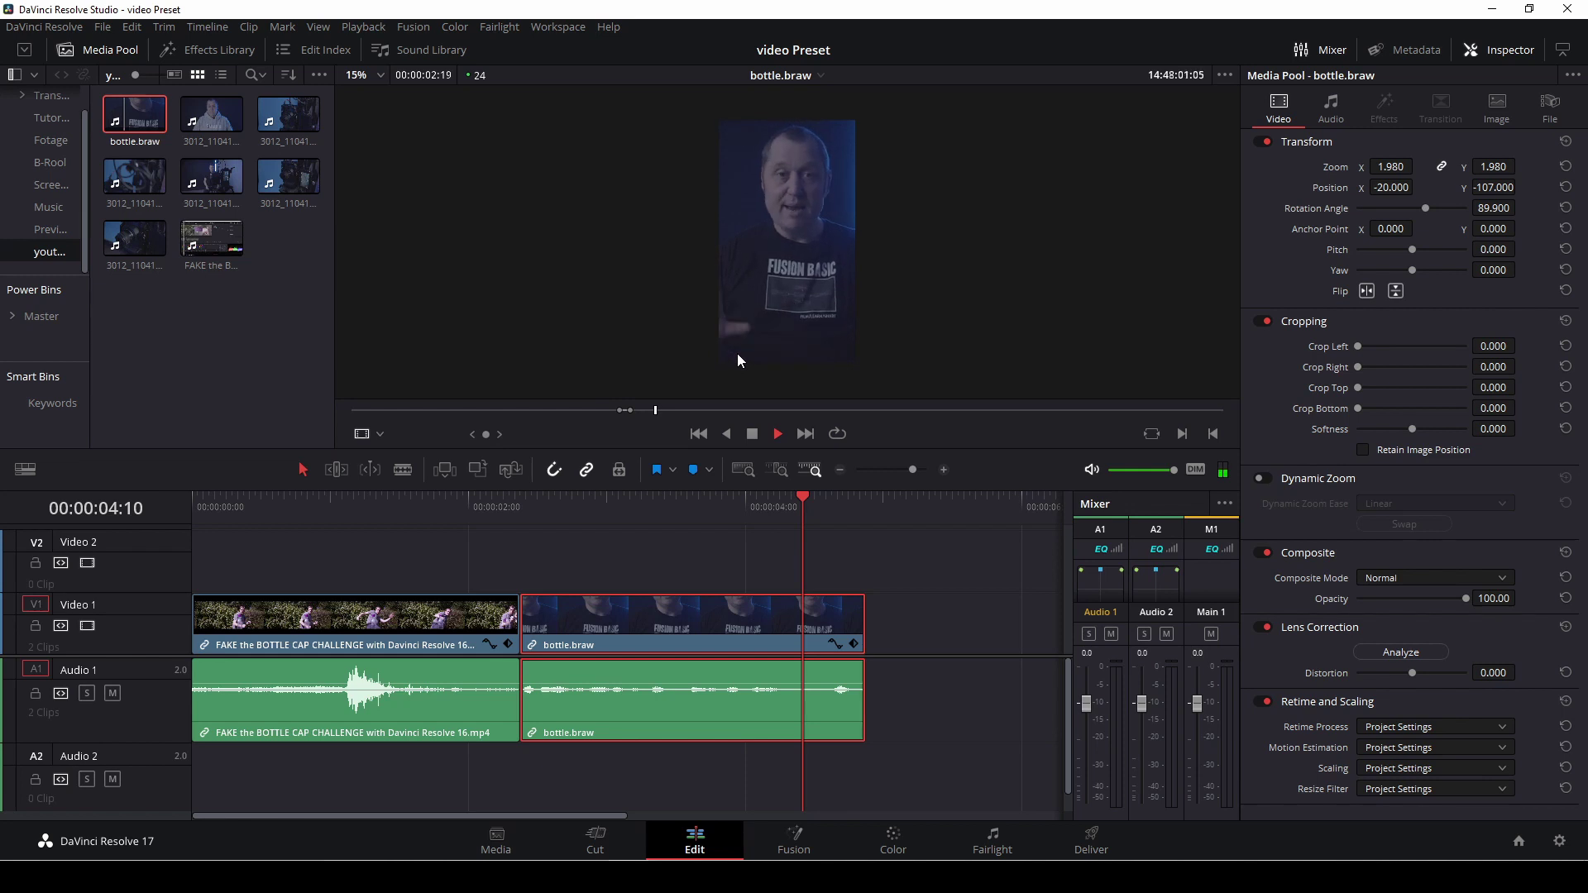
Step: Review the bottle.braw source, clear its In and Out marks, and zoom the timeline out
{"action": "key", "text": "j"}
{"action": "key", "text": "j"}
{"action": "key", "text": "k"}
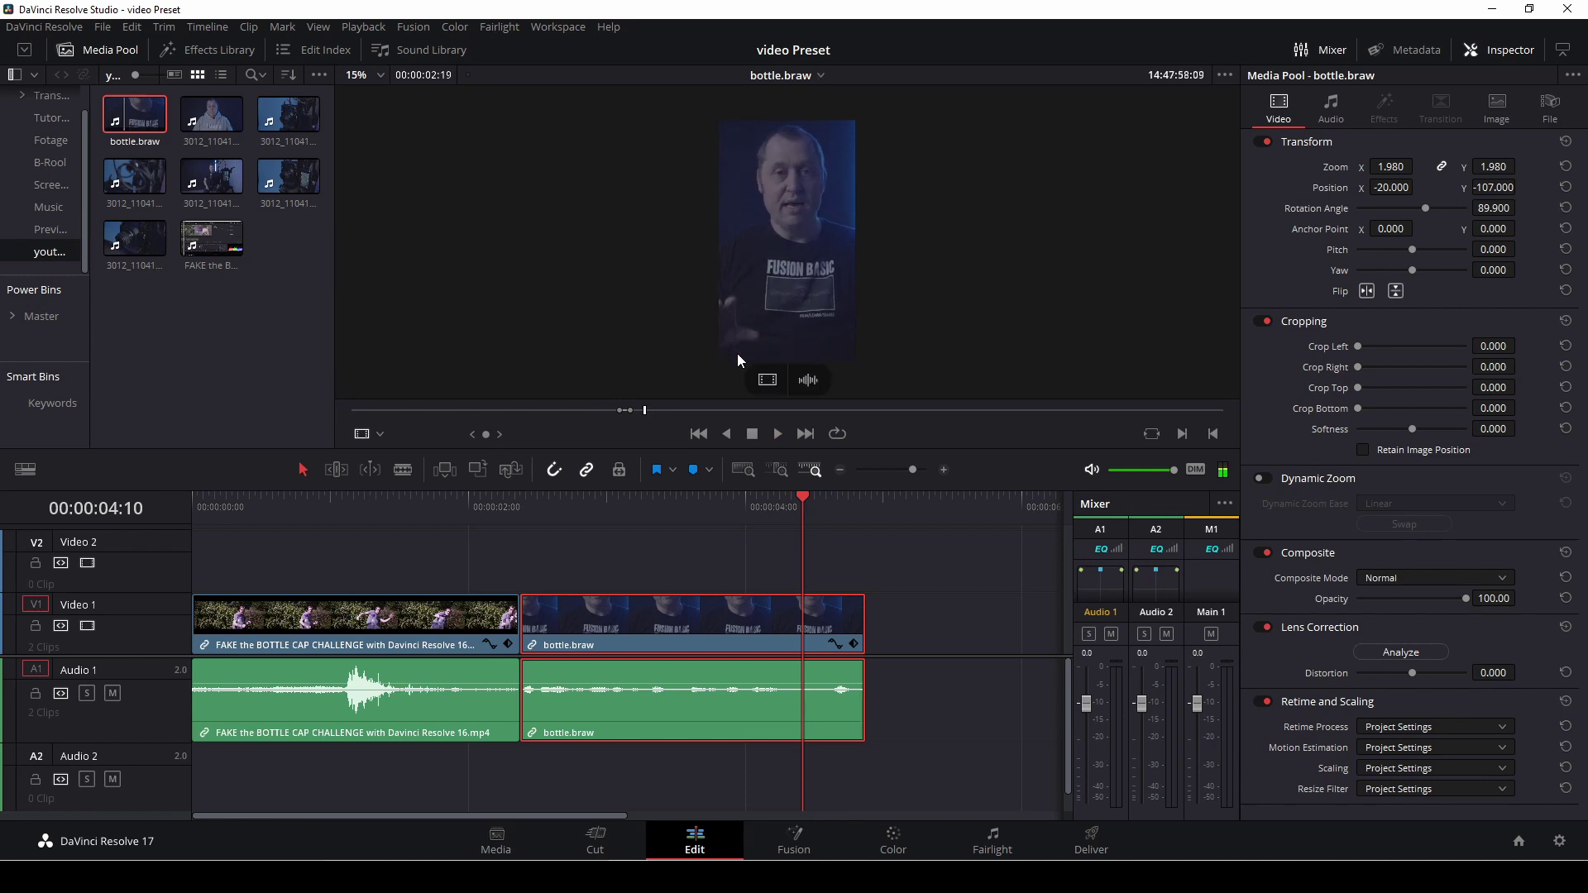
{"action": "key", "text": "space"}
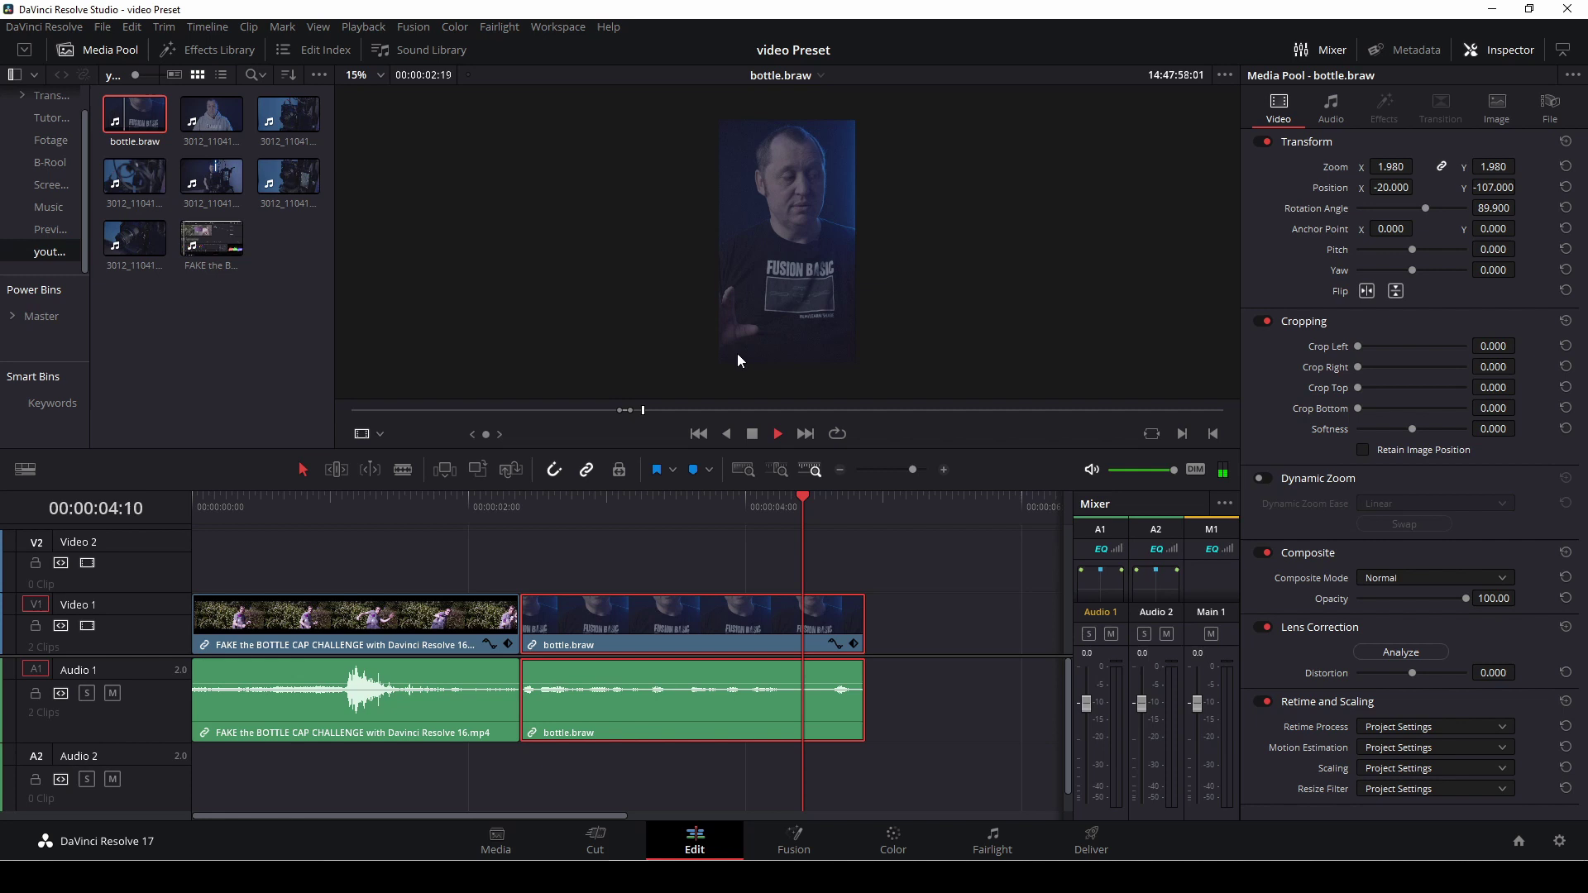
{"action": "key", "text": "space"}
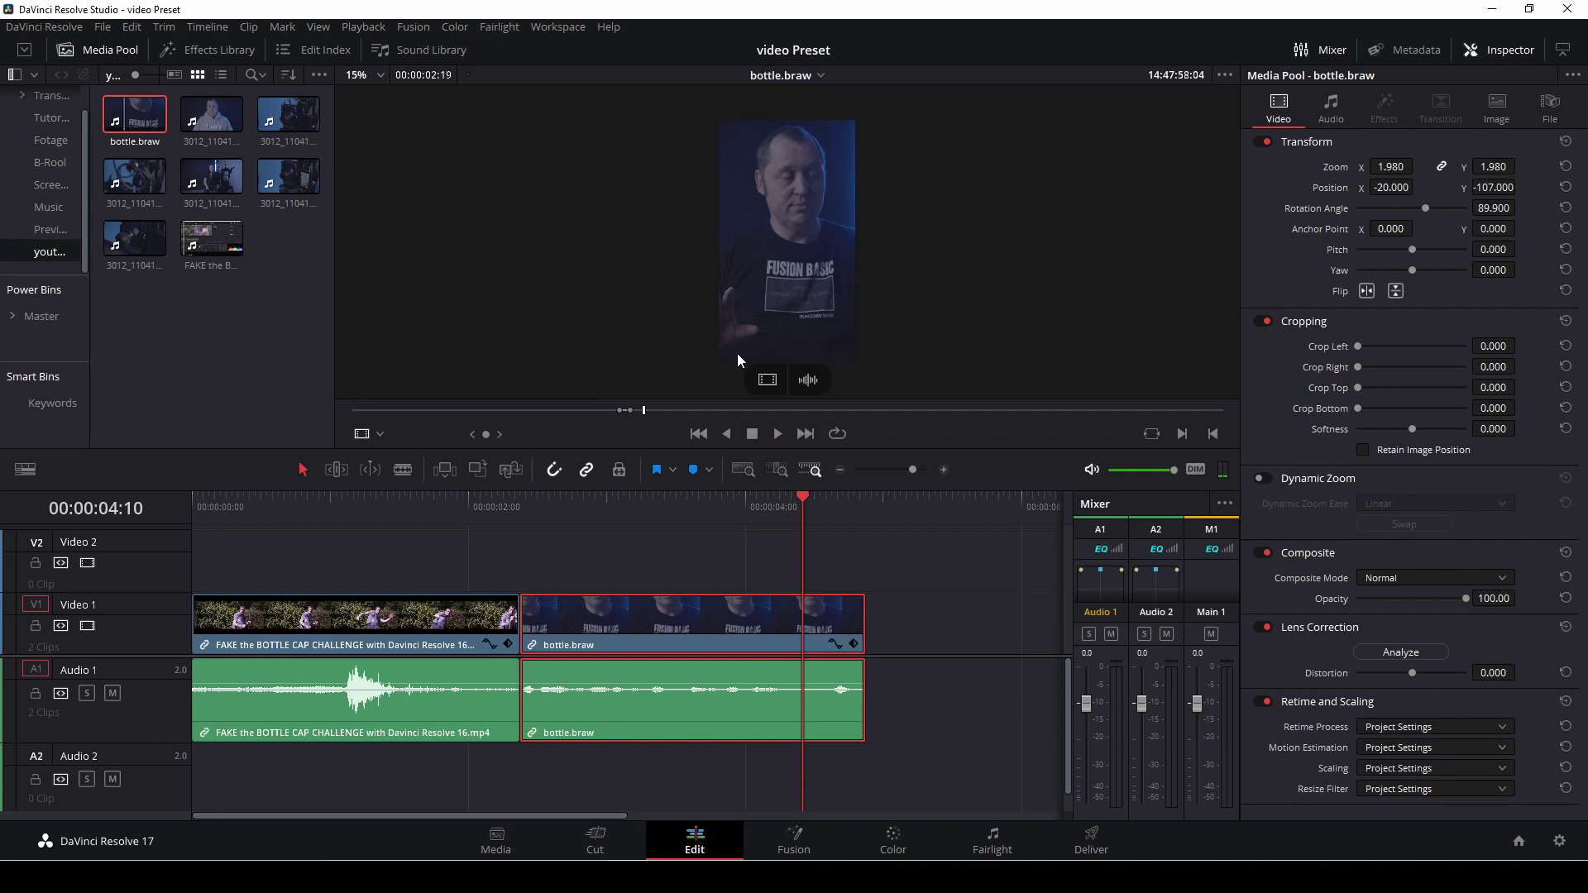
{"action": "key", "text": "alt+x"}
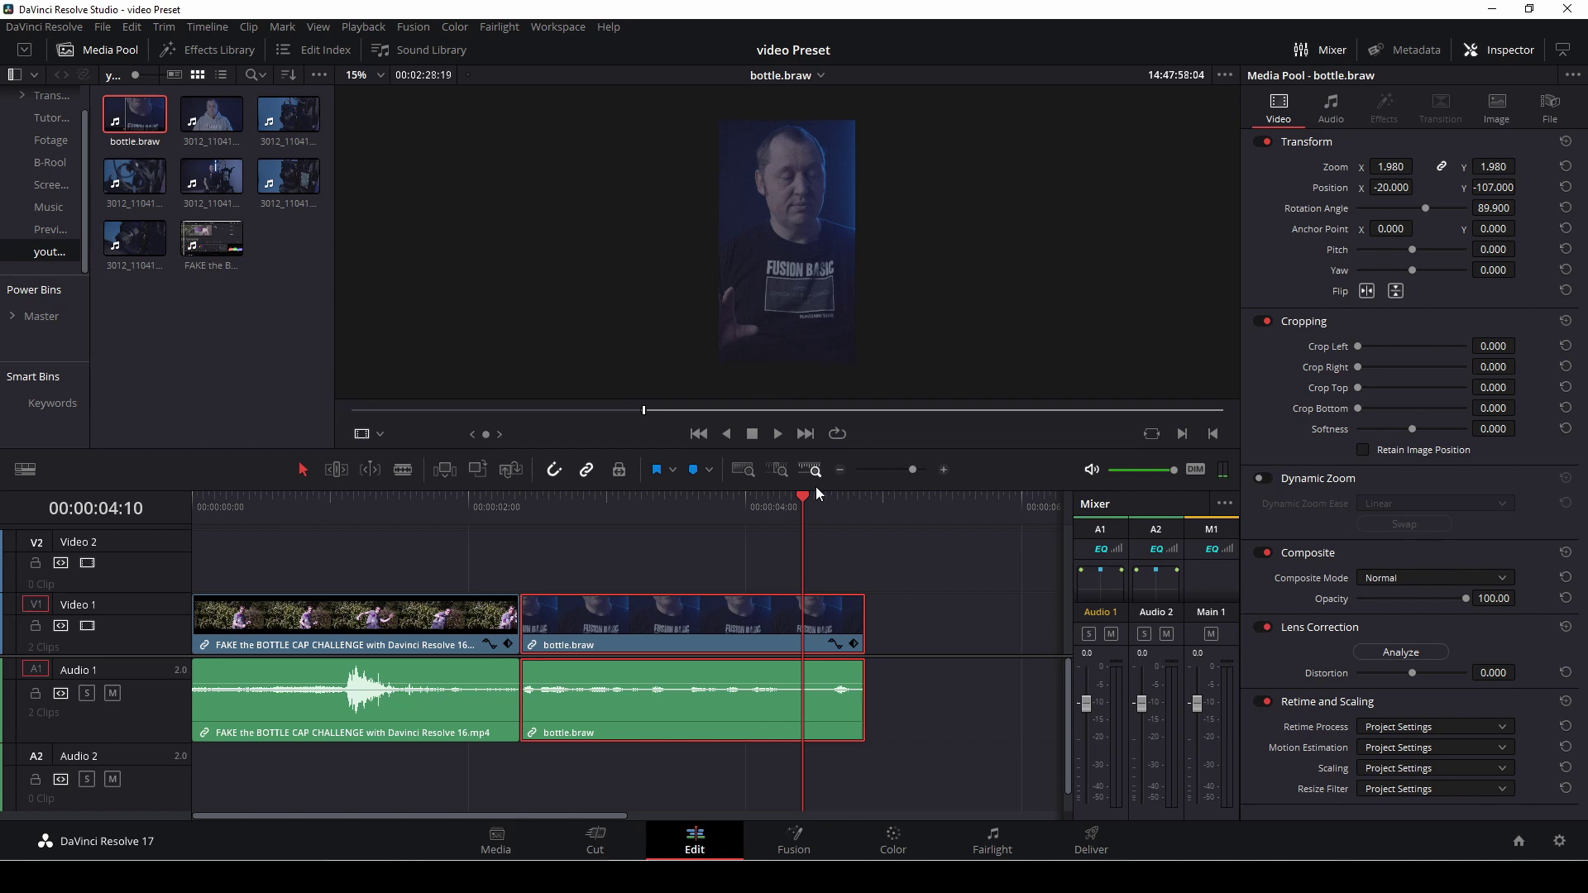
{"action": "left_click", "coordinate": [907, 469]}
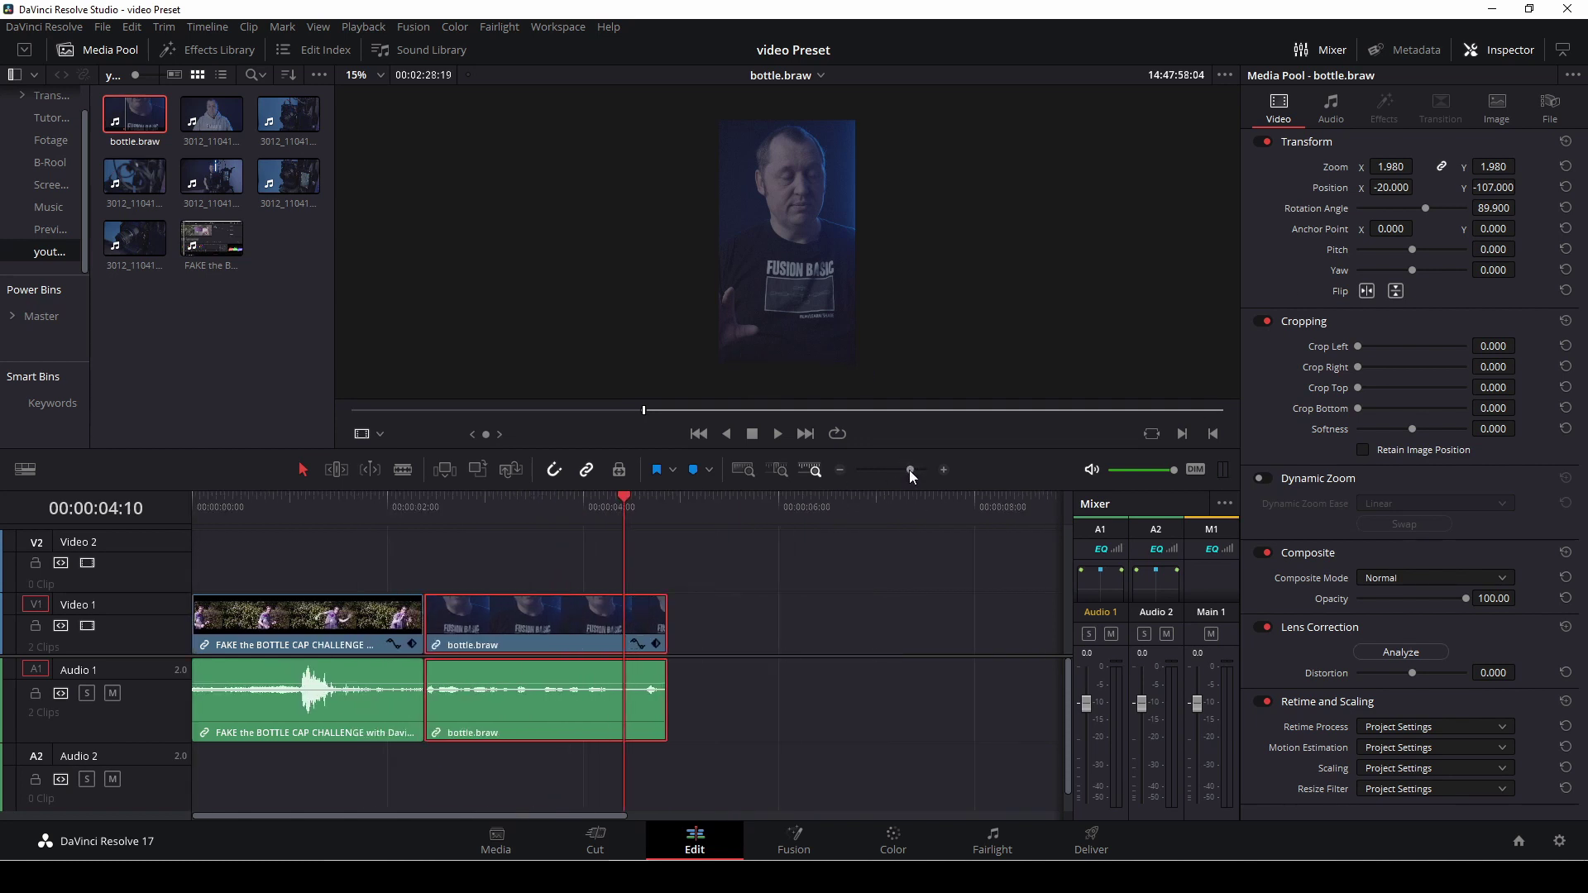
Step: Mark a new Out point and add the 1-second-23-frame bottle.braw section after the existing clips
{"action": "key", "text": "space"}
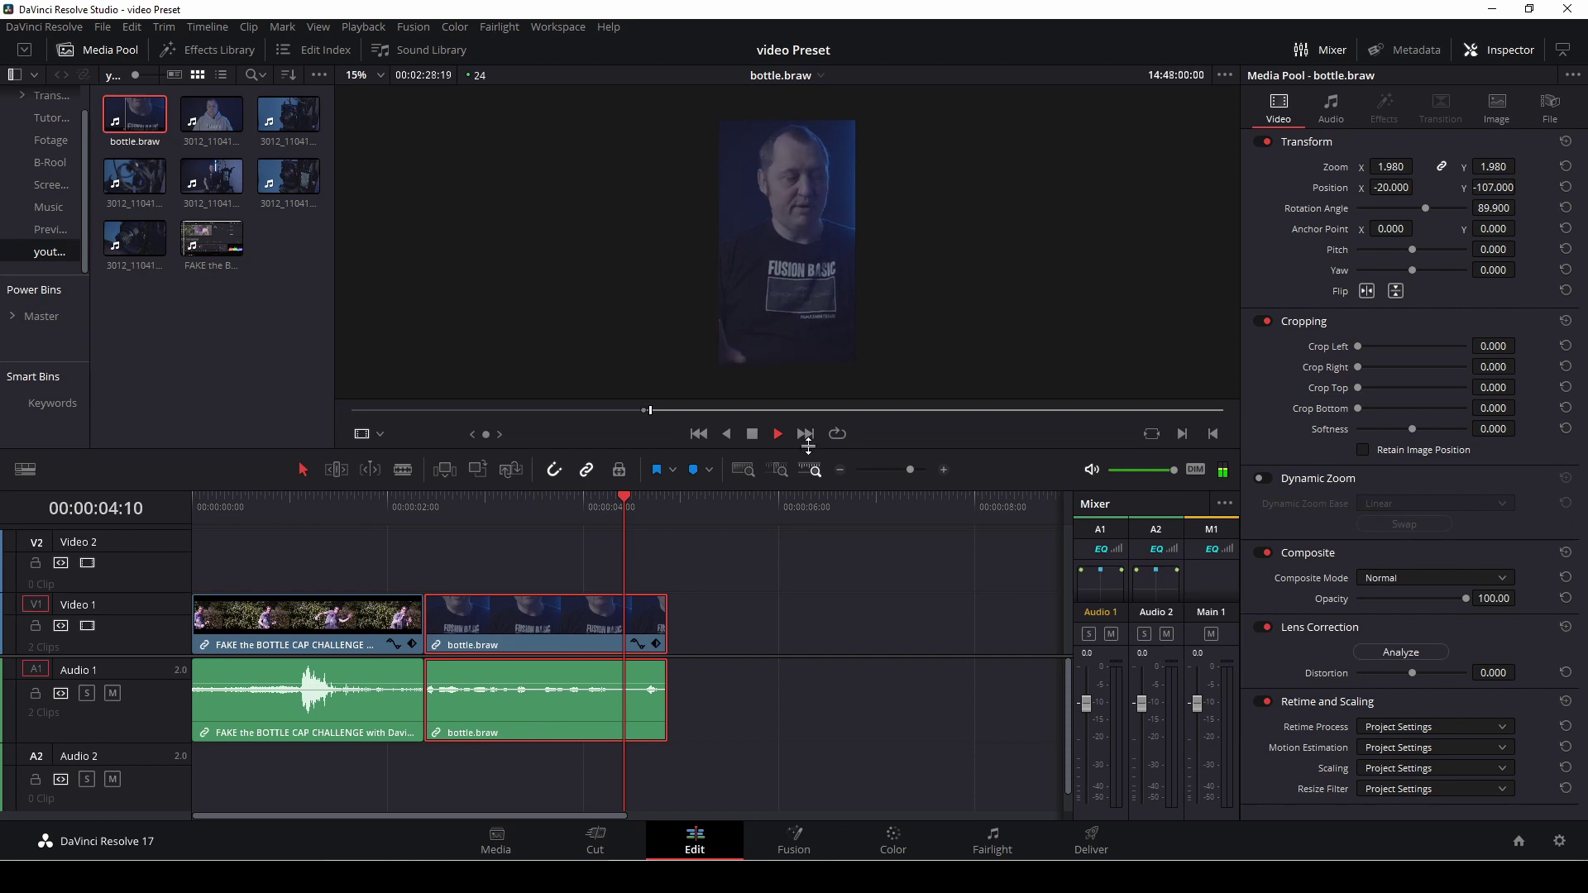
{"action": "key", "text": "space"}
{"action": "key", "text": "space"}
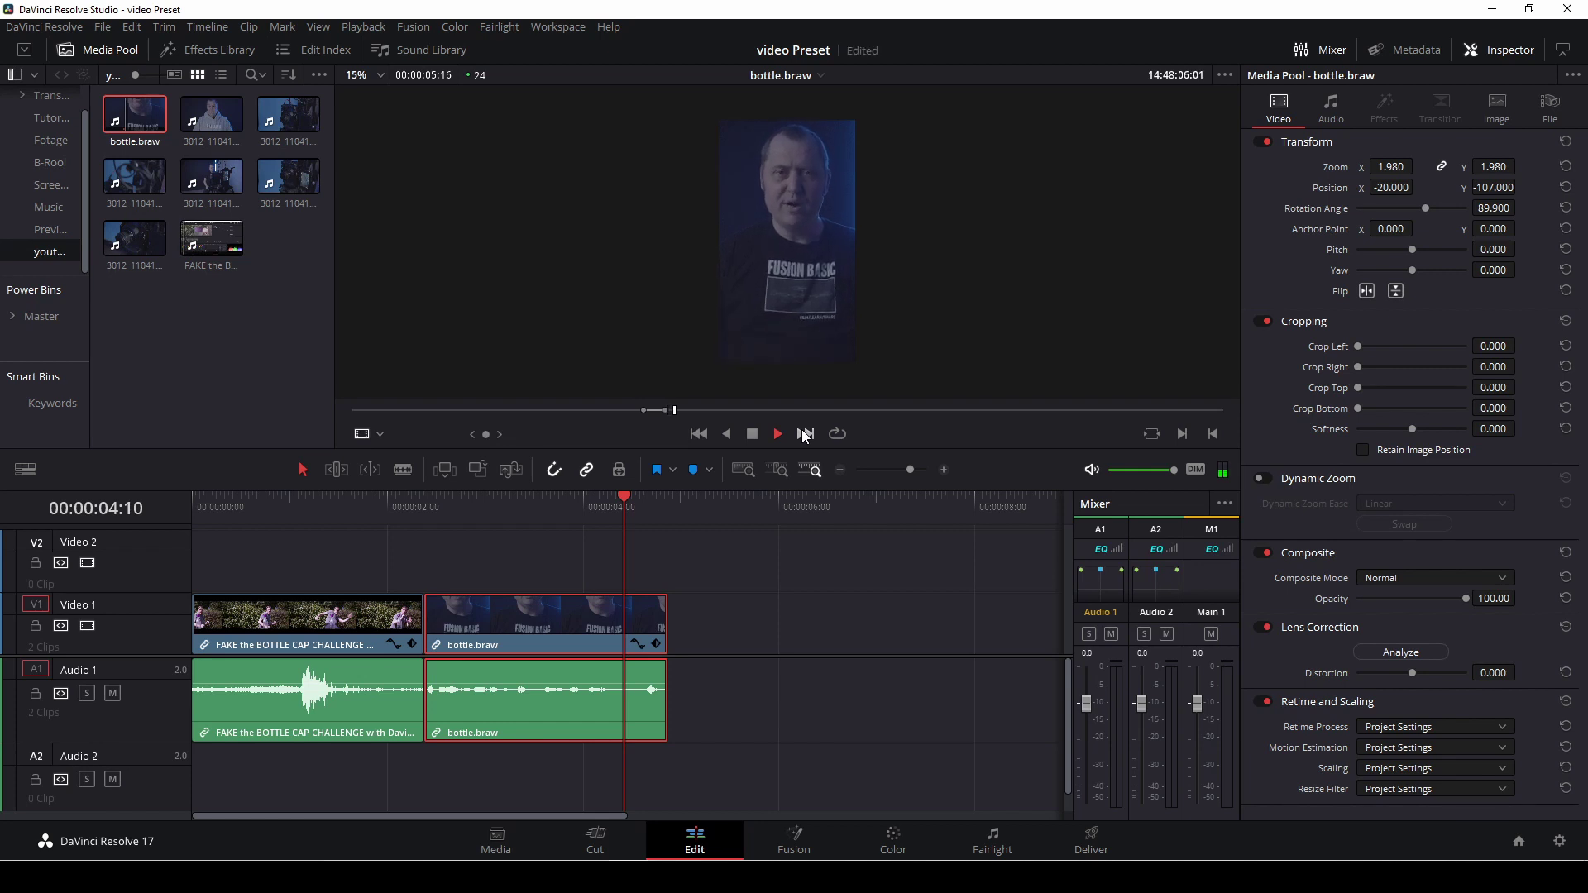
{"action": "key", "text": "space"}
{"action": "left_click_drag", "start_coordinate": [677, 411], "coordinate": [647, 420]}
{"action": "key", "text": "space"}
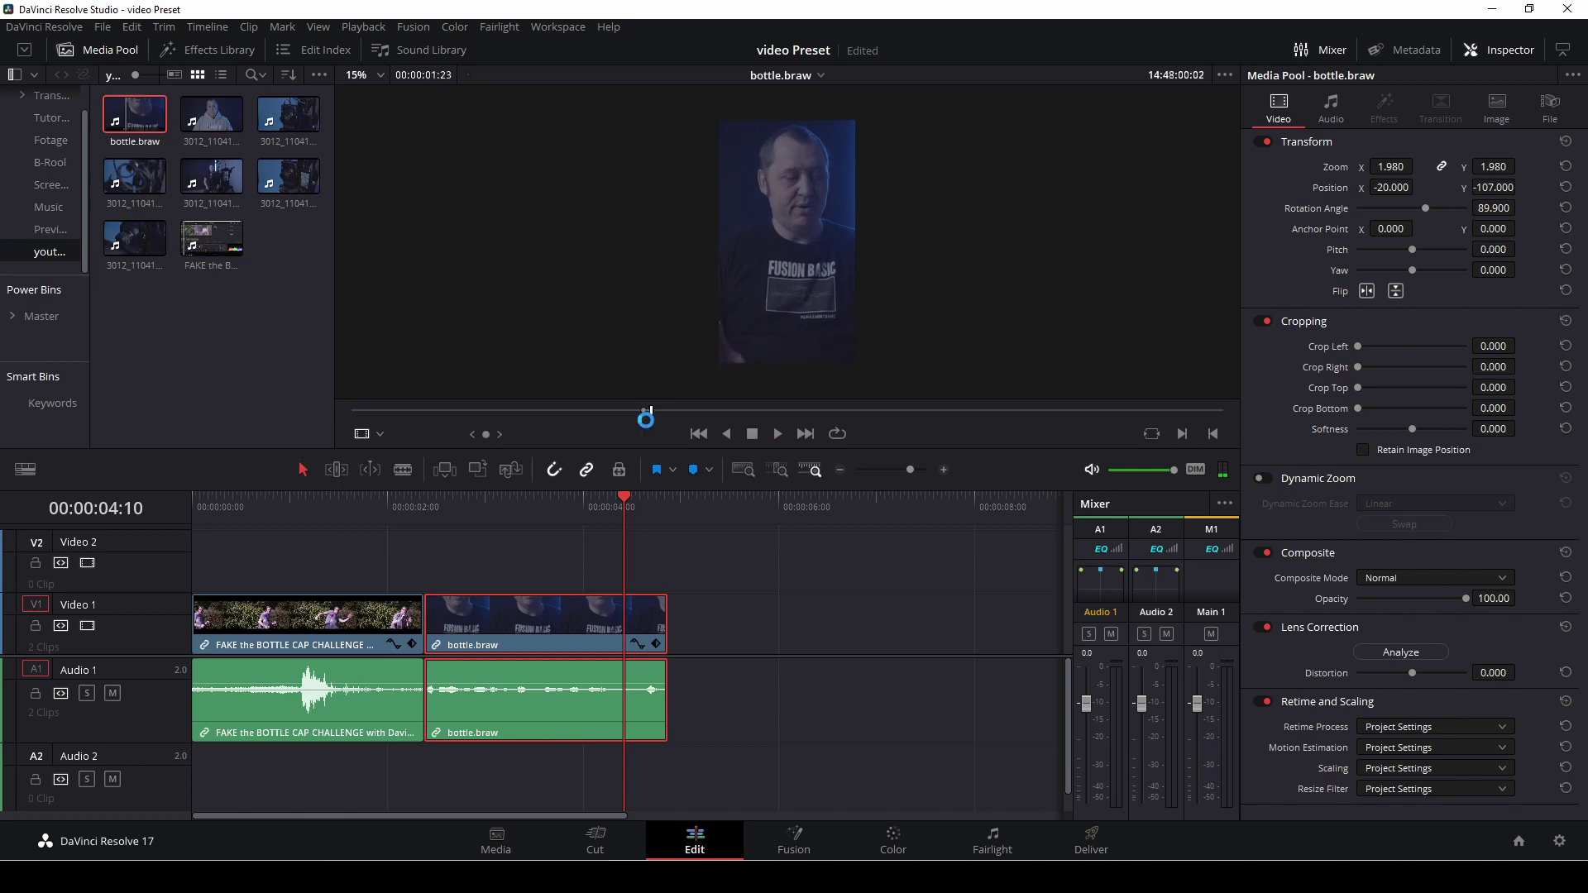
{"action": "key", "text": "o"}
{"action": "left_click_drag", "start_coordinate": [712, 648], "coordinate": [695, 662]}
Step: Scrub and play the timeline from the end of the second clip into the new clip
{"action": "left_click_drag", "start_coordinate": [705, 505], "coordinate": [730, 506]}
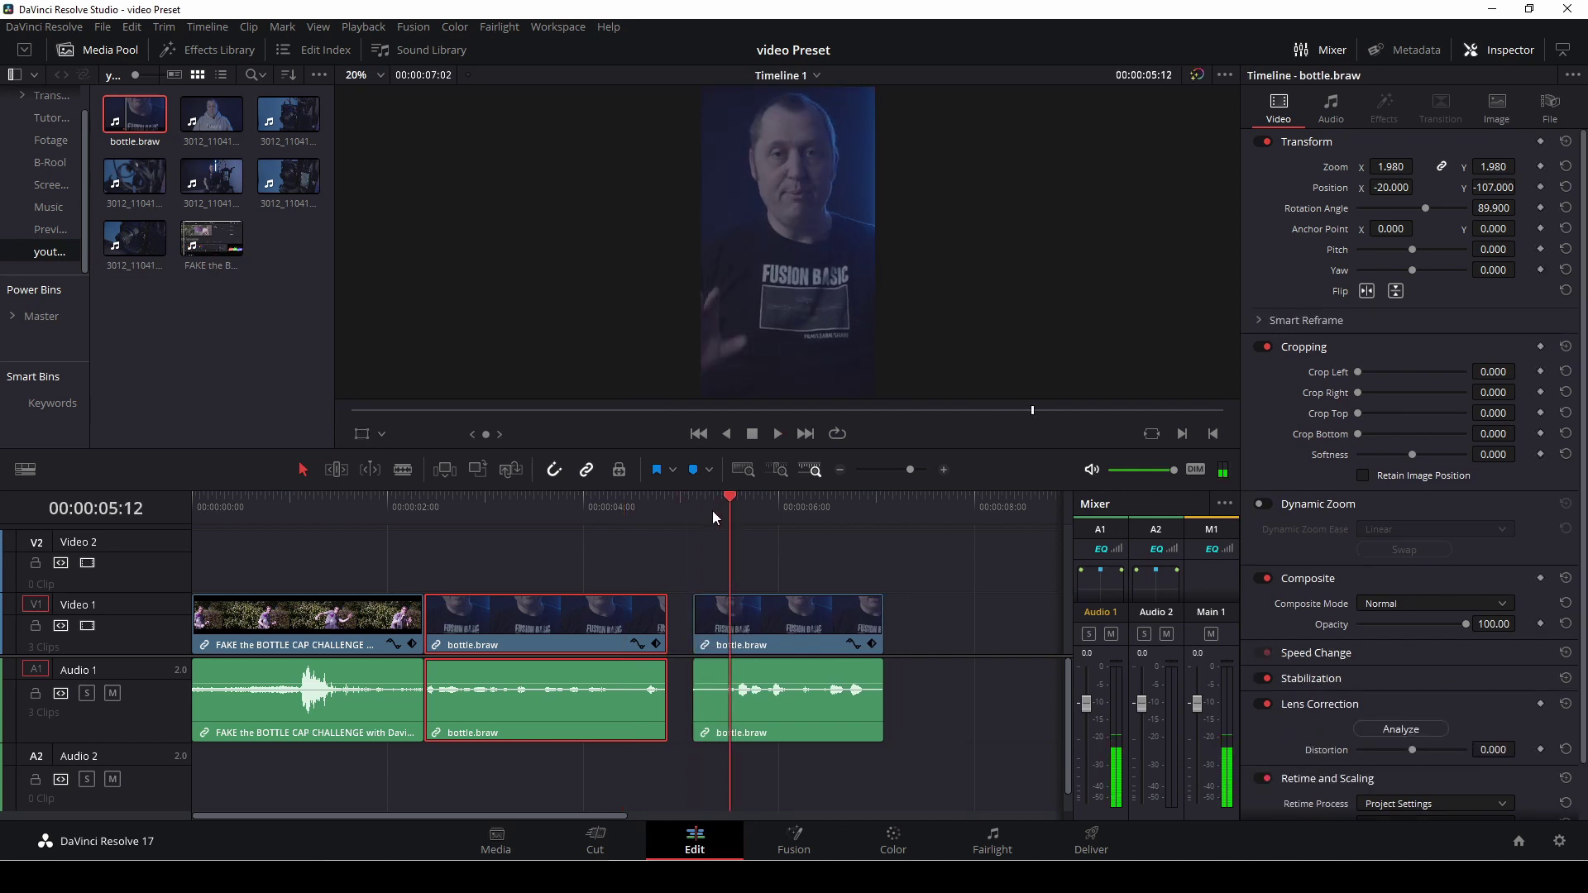
{"action": "left_click", "coordinate": [553, 513]}
{"action": "key", "text": "space"}
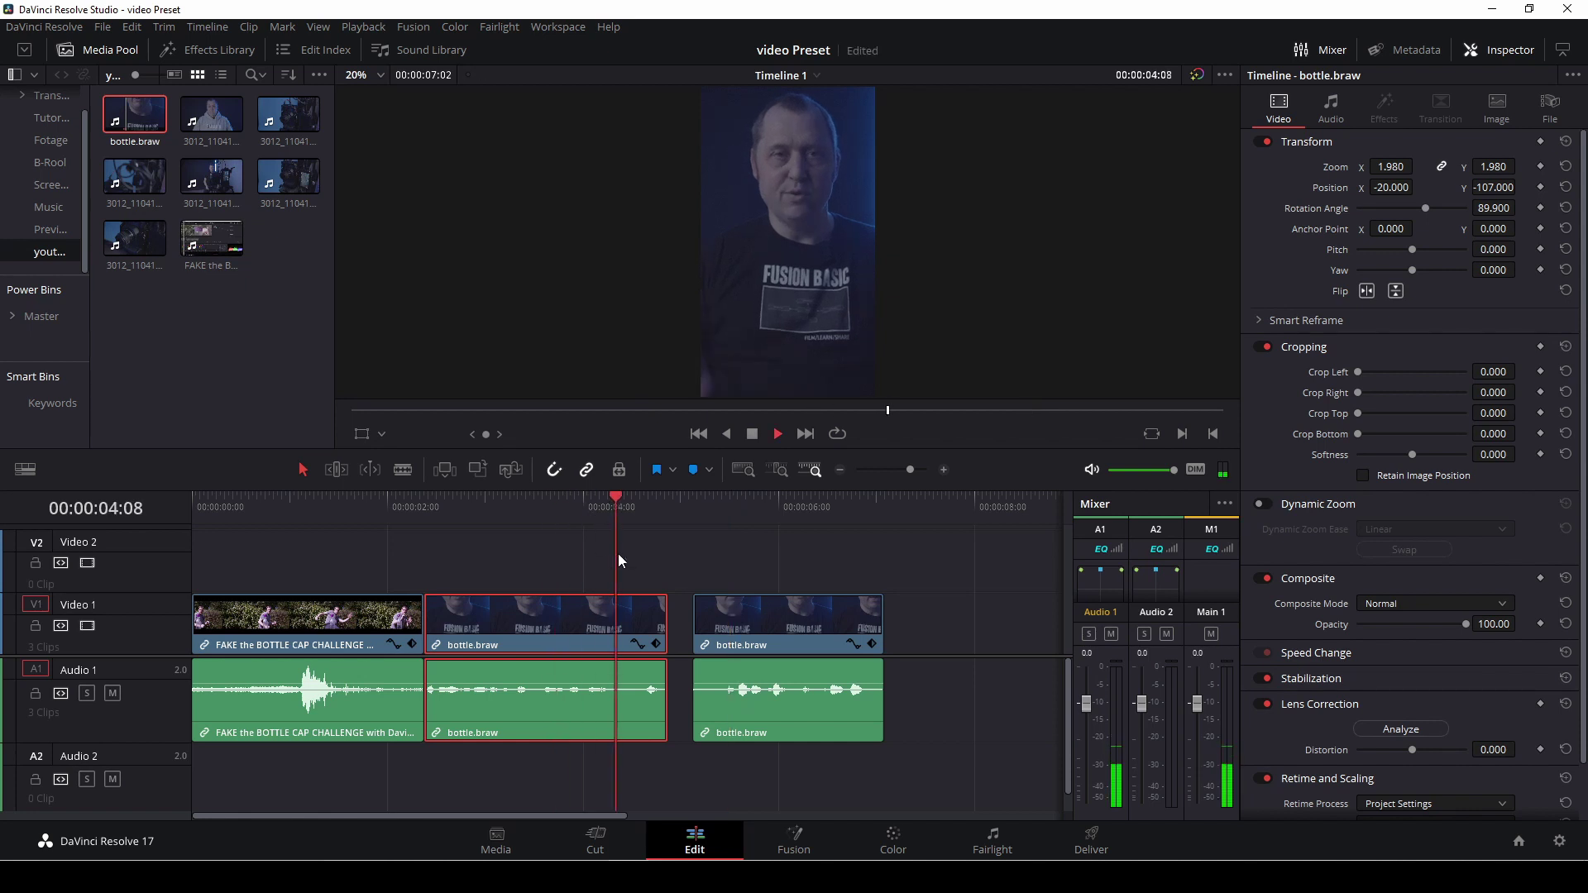
{"action": "left_click", "coordinate": [578, 510]}
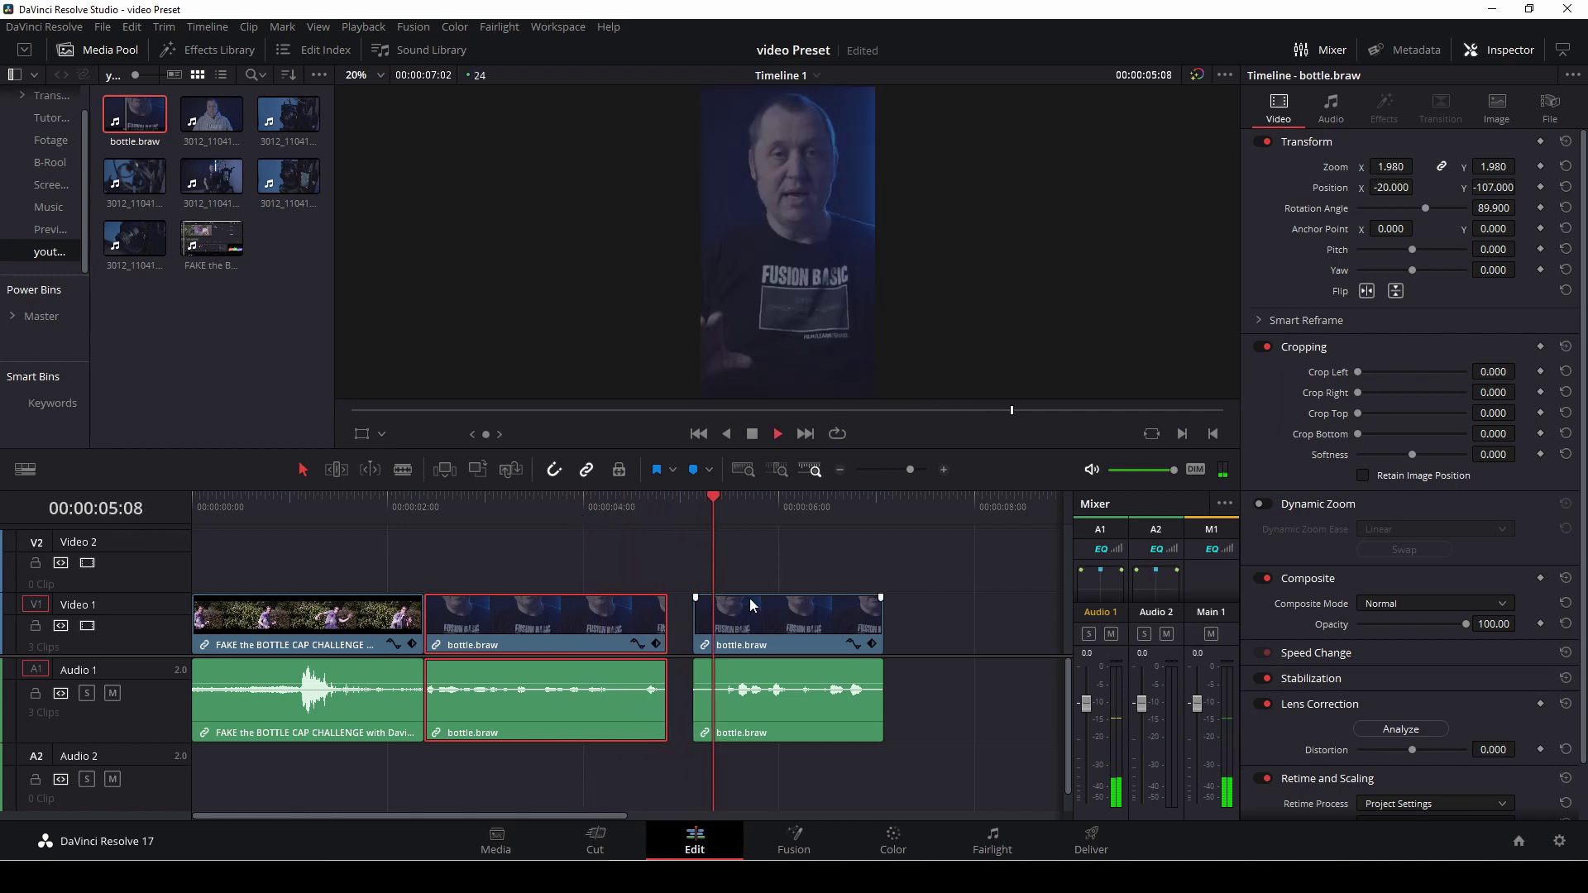
{"action": "key", "text": "space"}
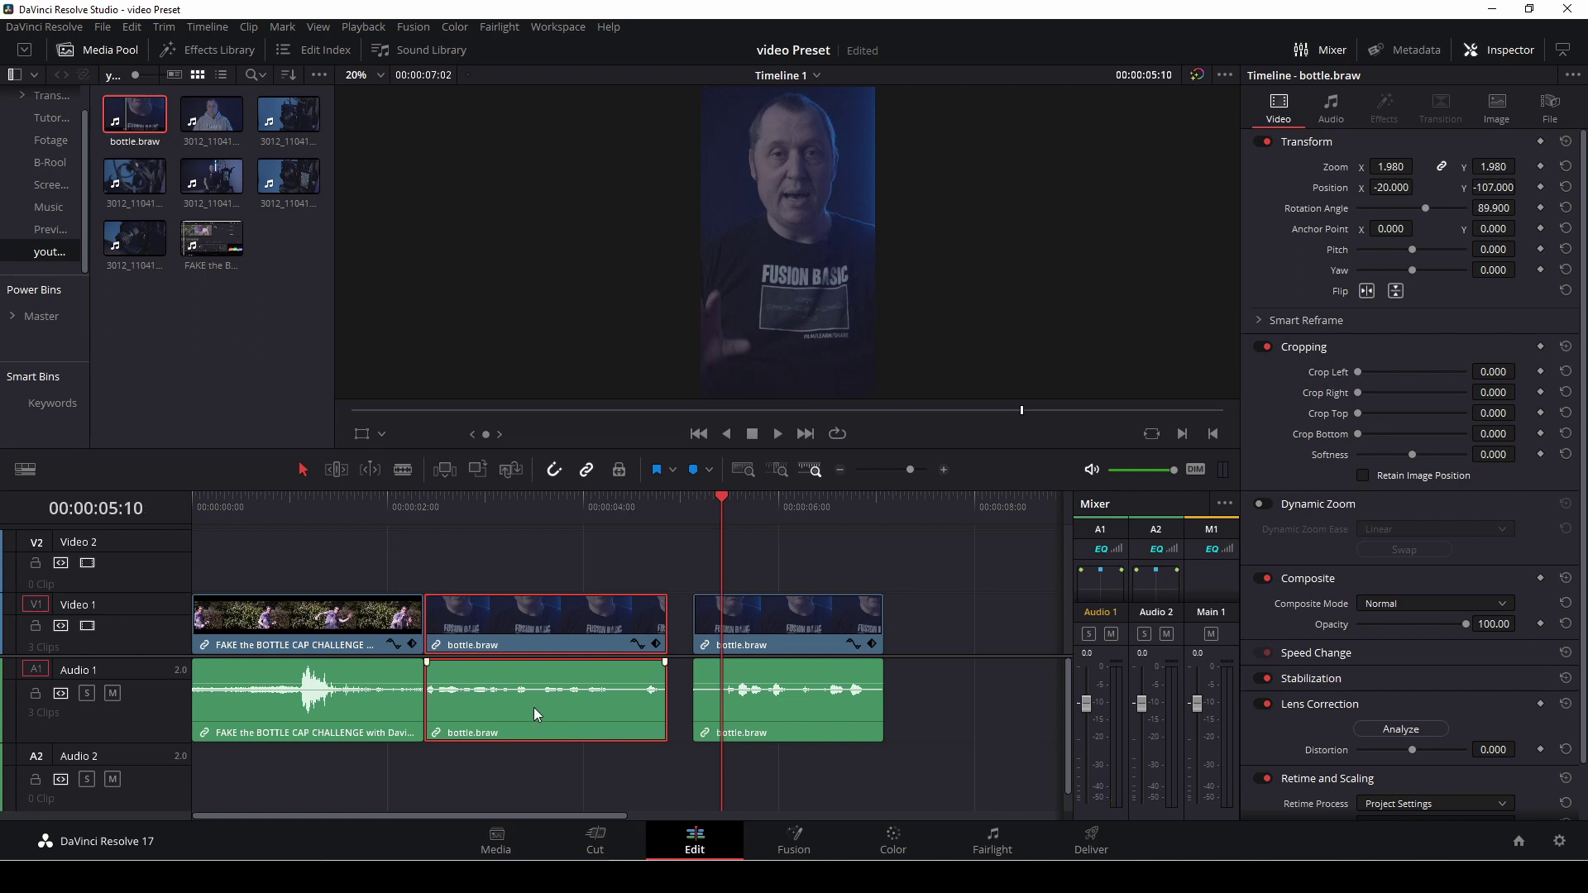
Step: Trim seven frames off the third clip's head and play through the closed-up cut
{"action": "left_click_drag", "start_coordinate": [699, 638], "coordinate": [755, 647]}
{"action": "left_click", "coordinate": [638, 513]}
{"action": "key", "text": "space"}
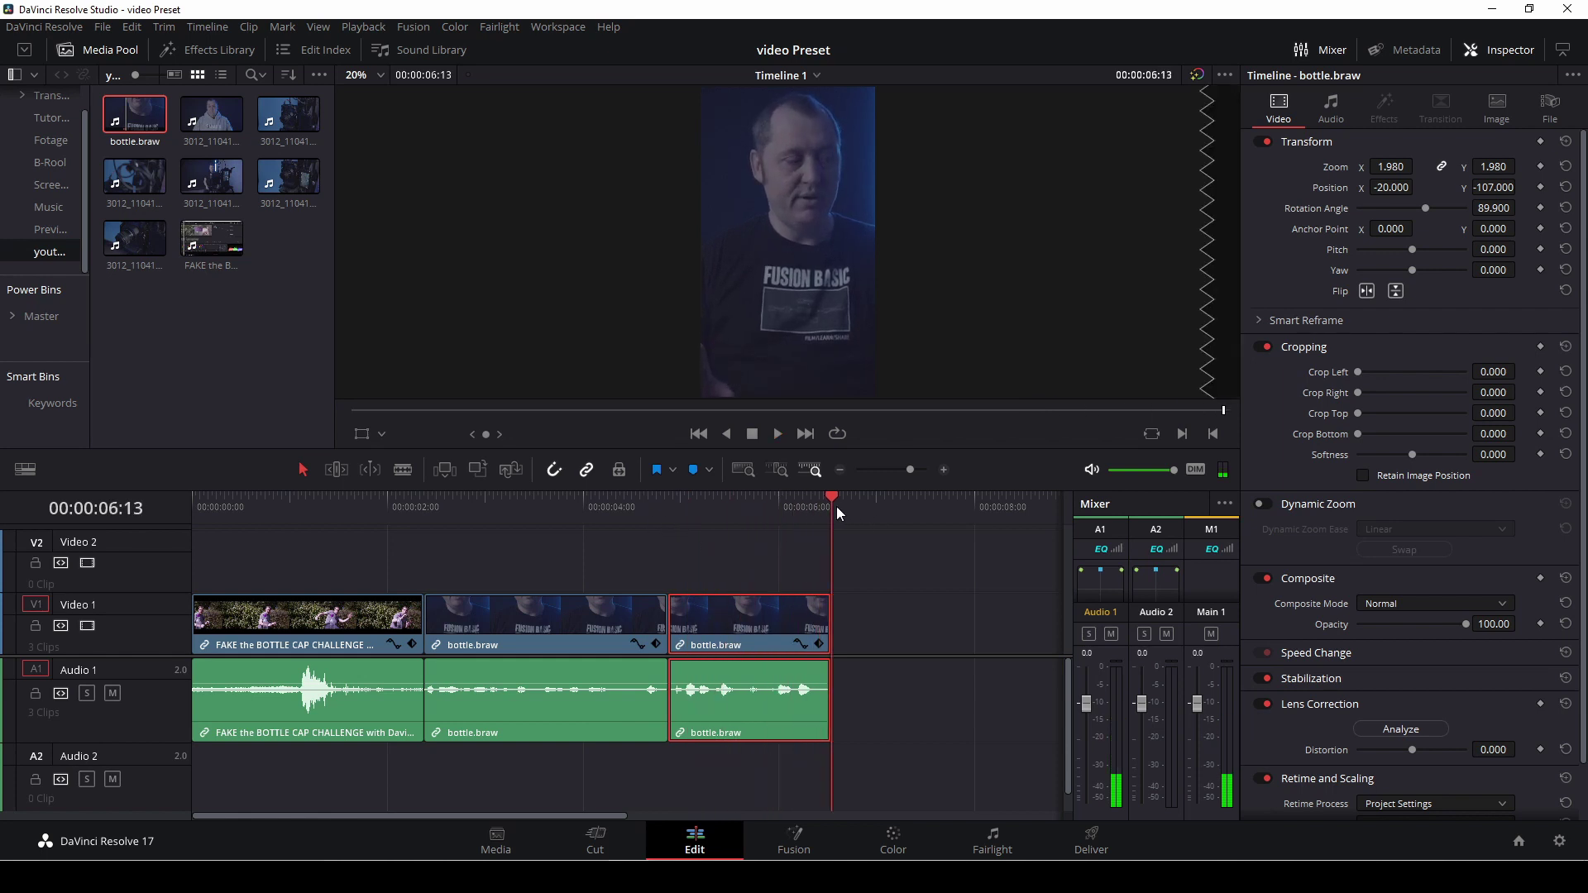
{"action": "key", "text": "Up"}
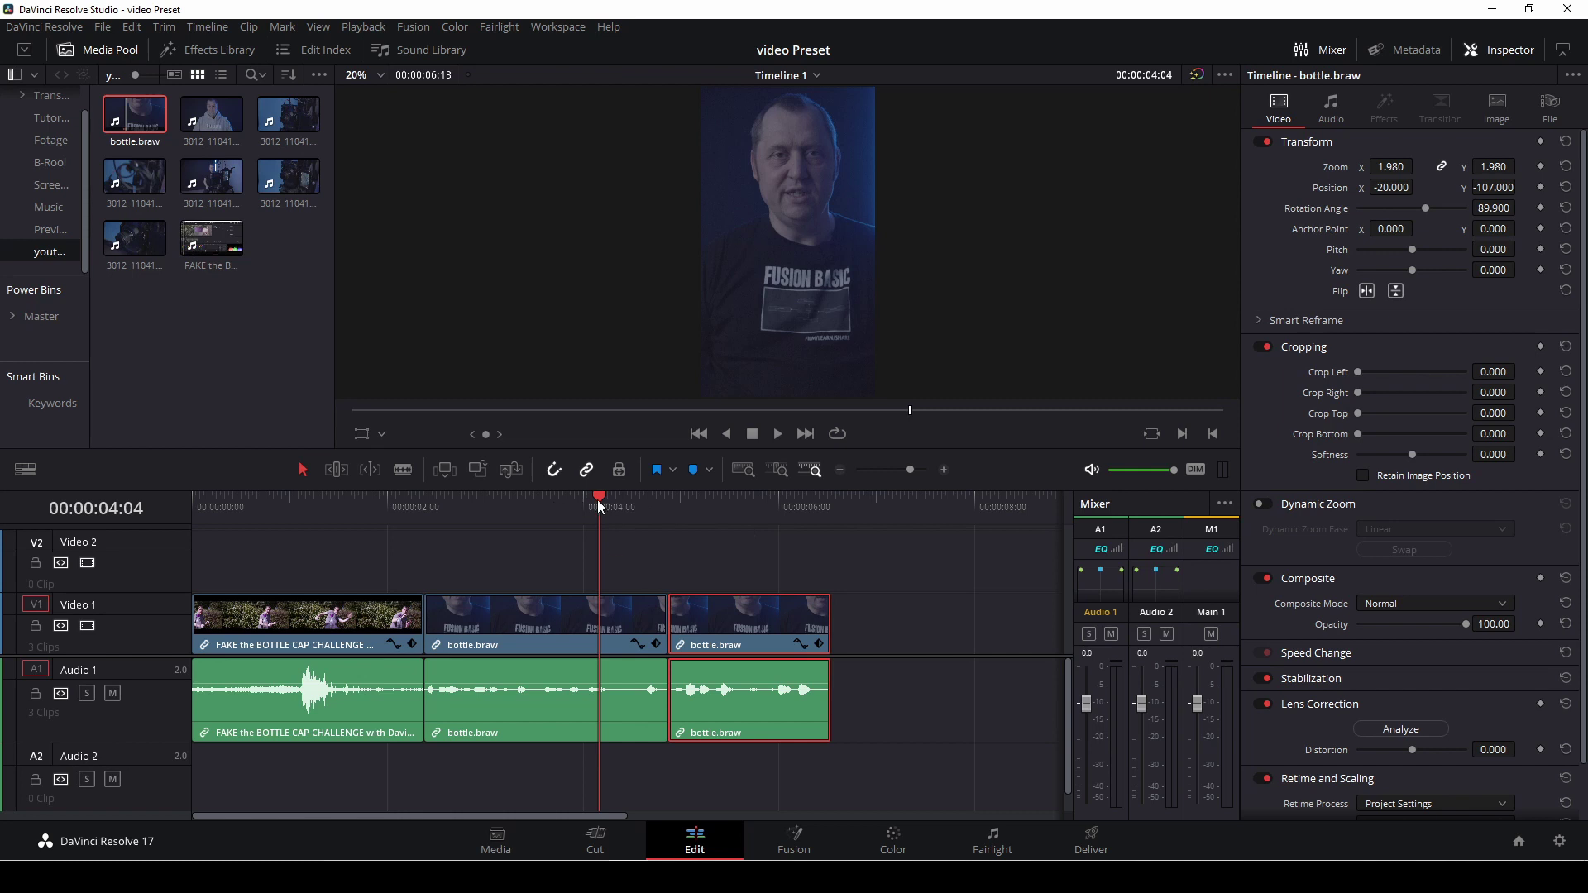
{"action": "left_click_drag", "start_coordinate": [601, 506], "coordinate": [575, 506]}
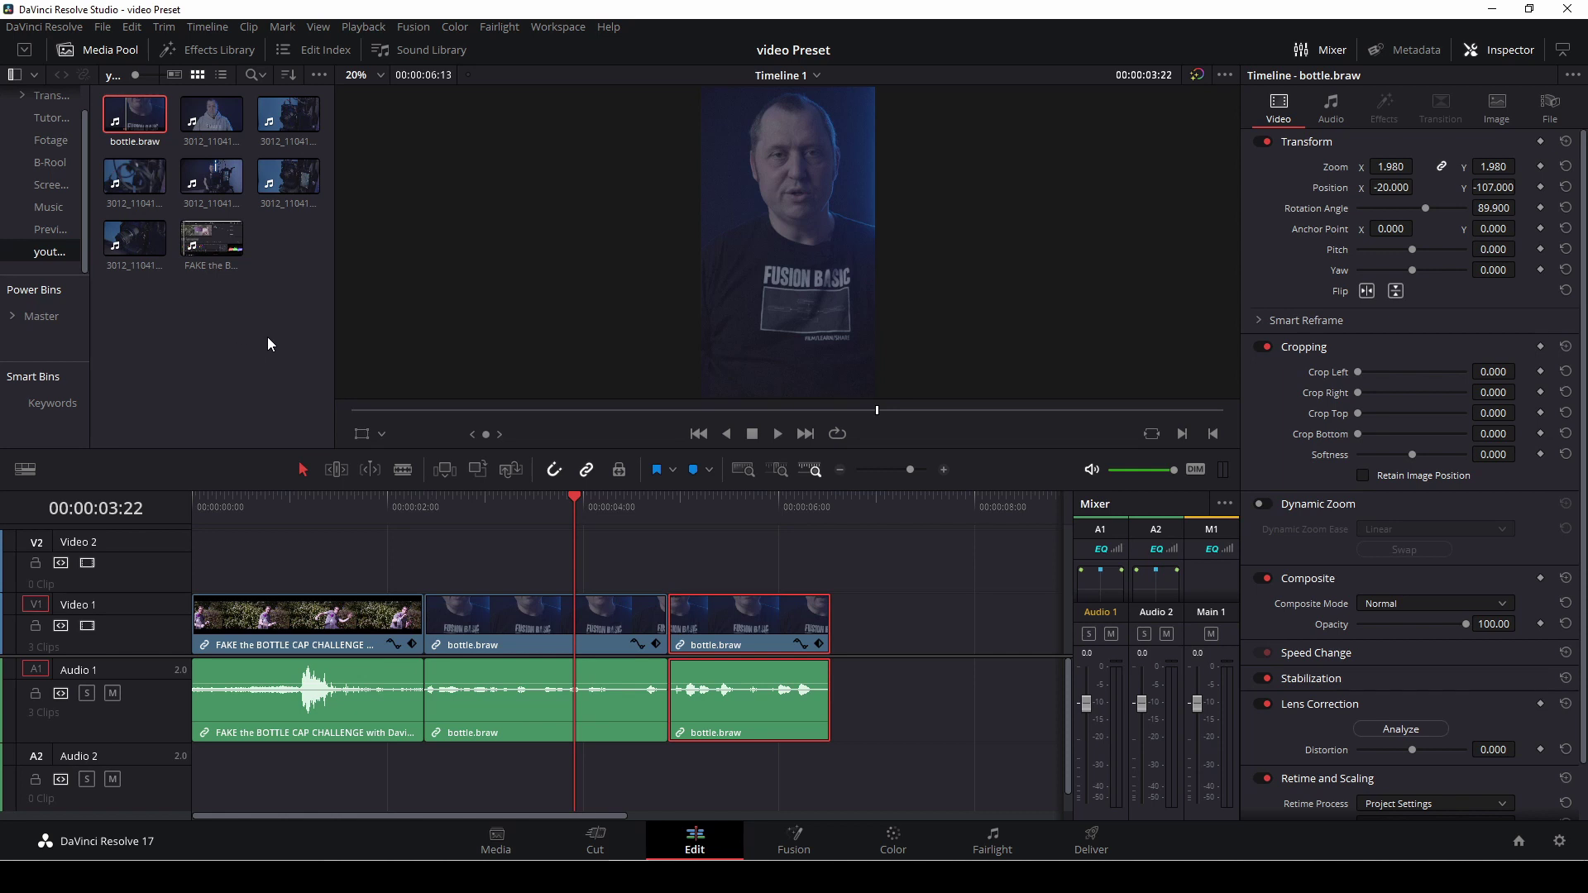
Step: Mark a bottle shot in FAKE the BOTTLE CAP CHALLENGE and place it video-only on Video 2 above bottle.braw
{"action": "left_click", "coordinate": [200, 236]}
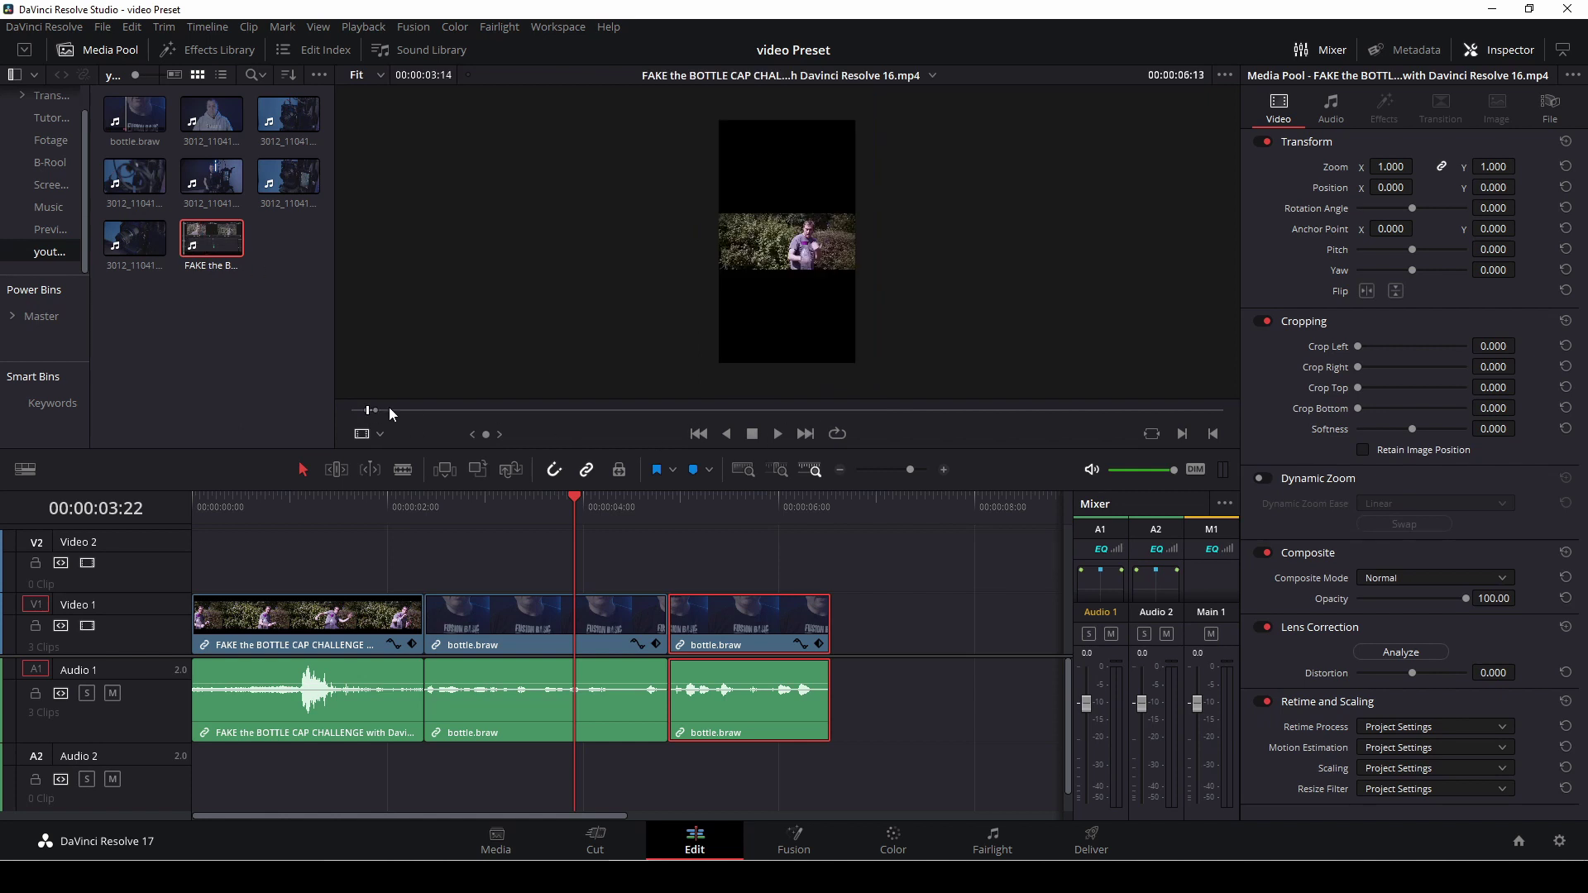
{"action": "mouse_move", "coordinate": [390, 411]}
{"action": "left_mouse_down"}
{"action": "mouse_move", "coordinate": [459, 411]}
{"action": "mouse_move", "coordinate": [437, 411]}
{"action": "left_mouse_up"}
{"action": "key", "text": "space"}
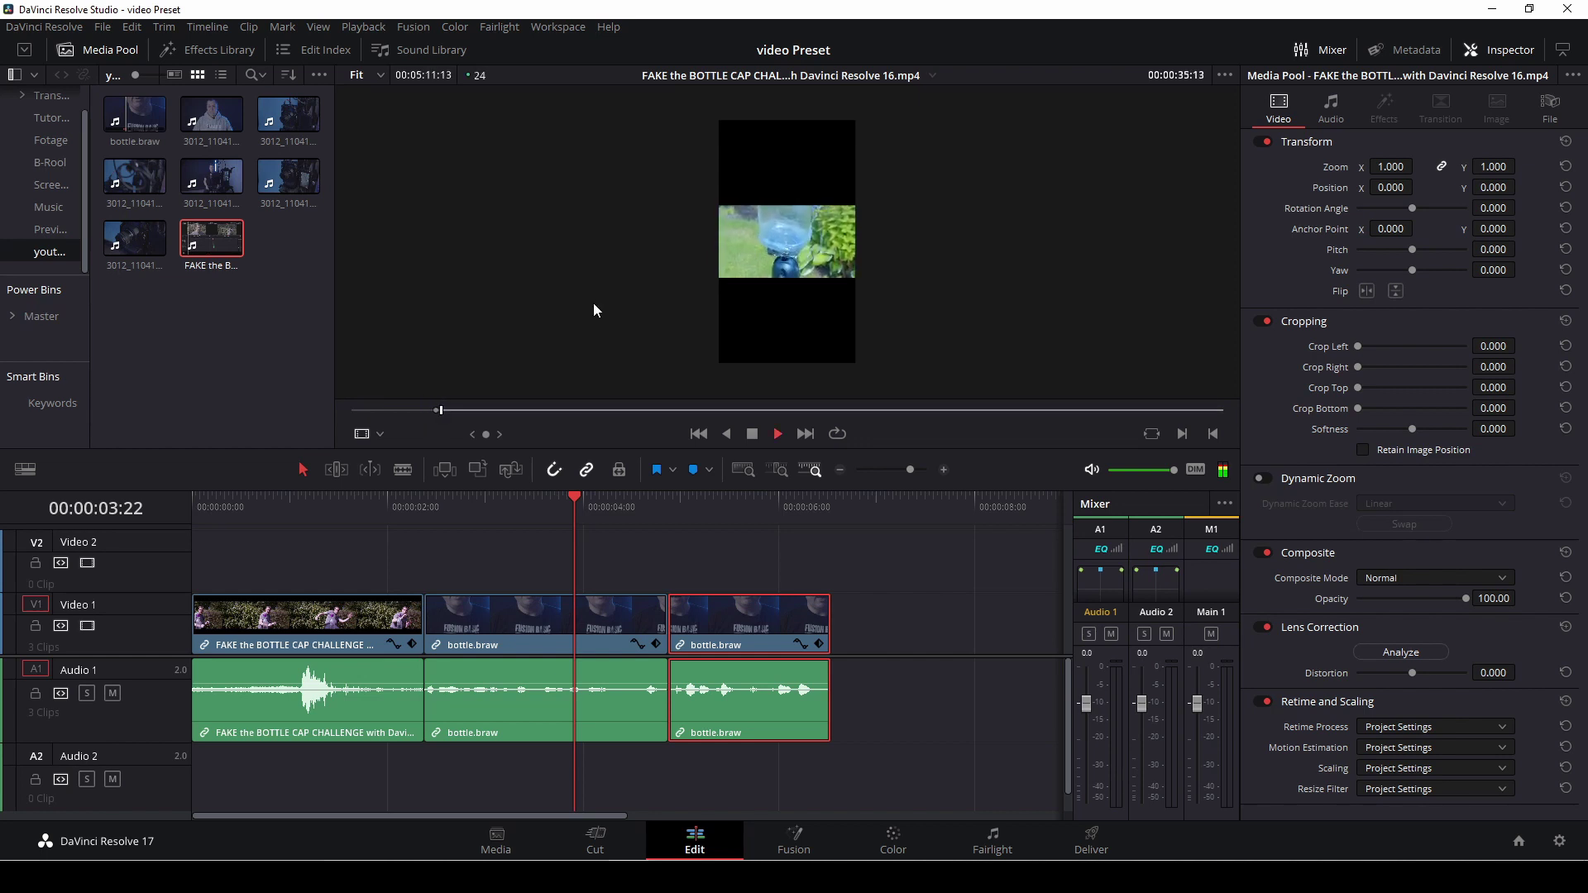
{"action": "key", "text": "space"}
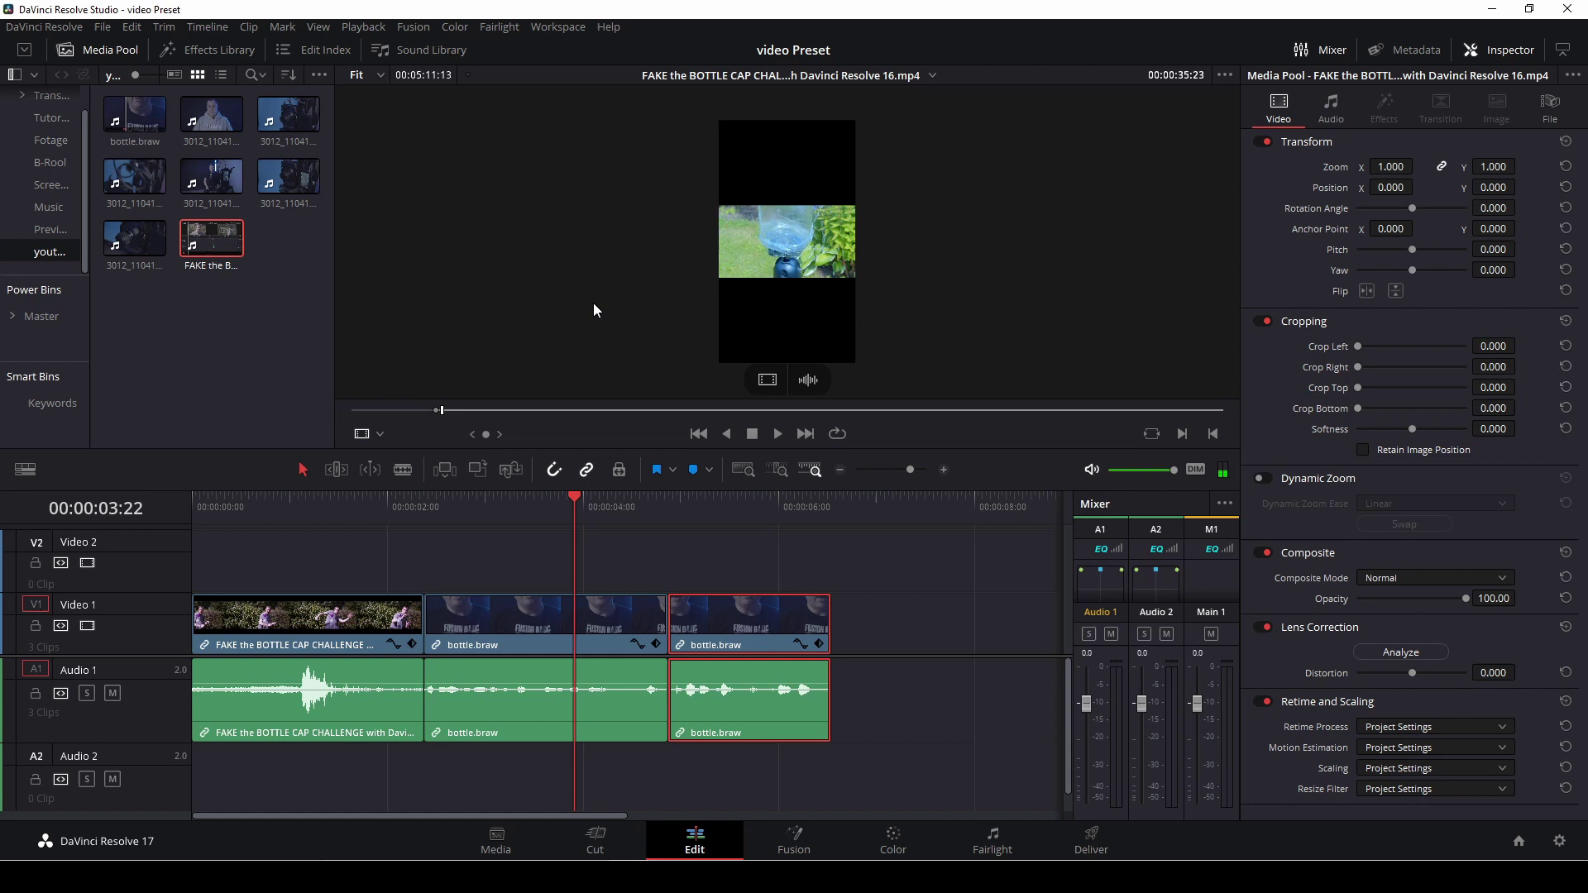
{"action": "key", "text": "o"}
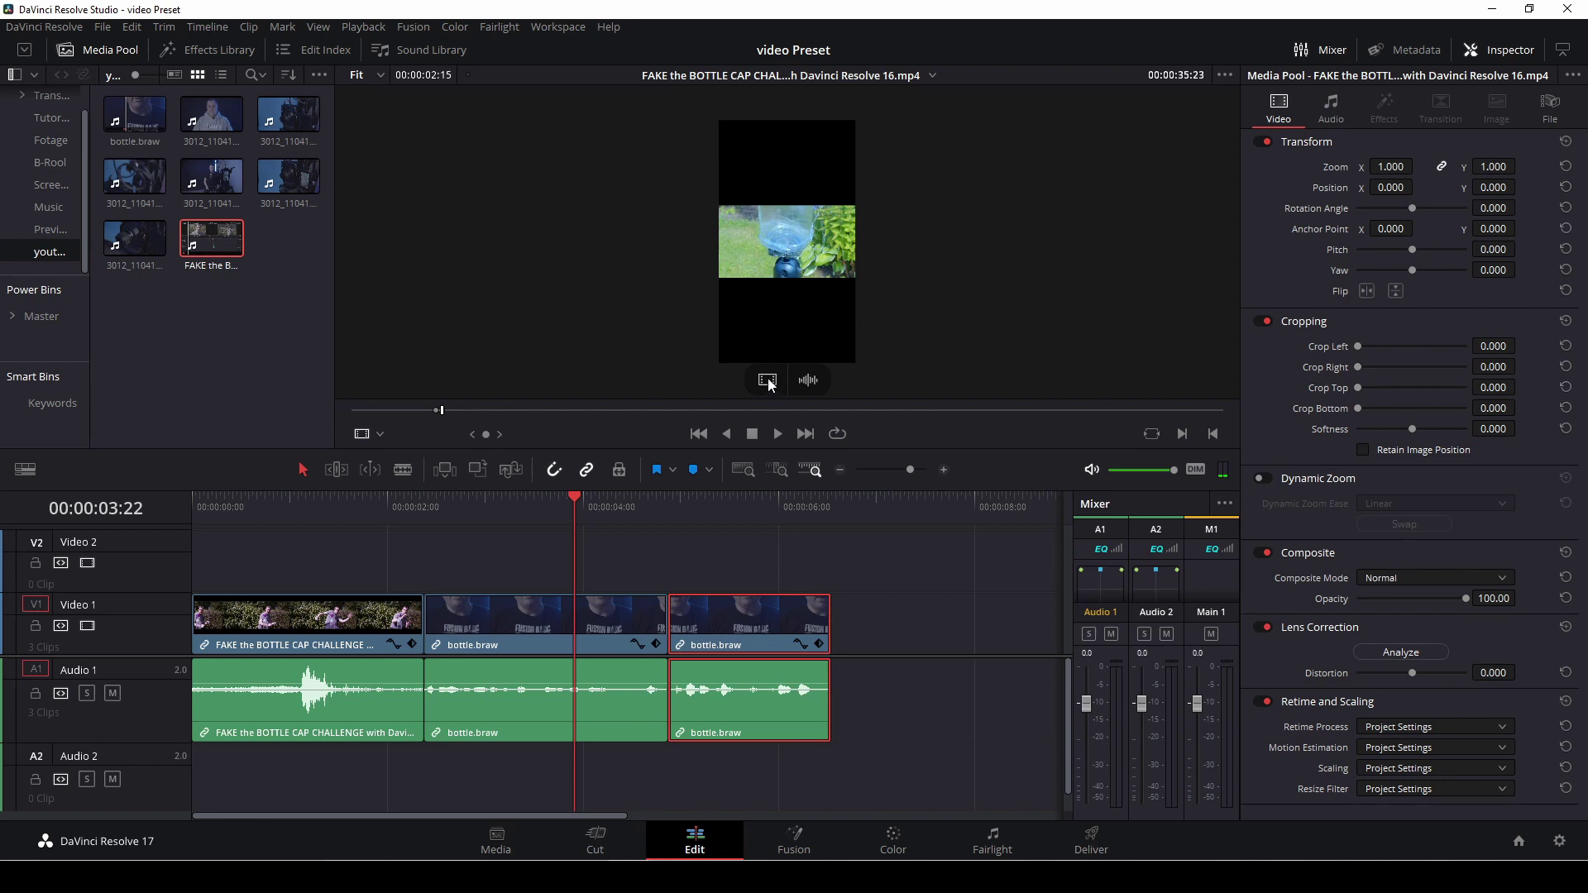
{"action": "left_click_drag", "start_coordinate": [767, 382], "coordinate": [568, 554]}
Step: Shift the Video 2 bottle shot slightly later, review the overlay, and save the project
{"action": "left_click", "coordinate": [543, 518]}
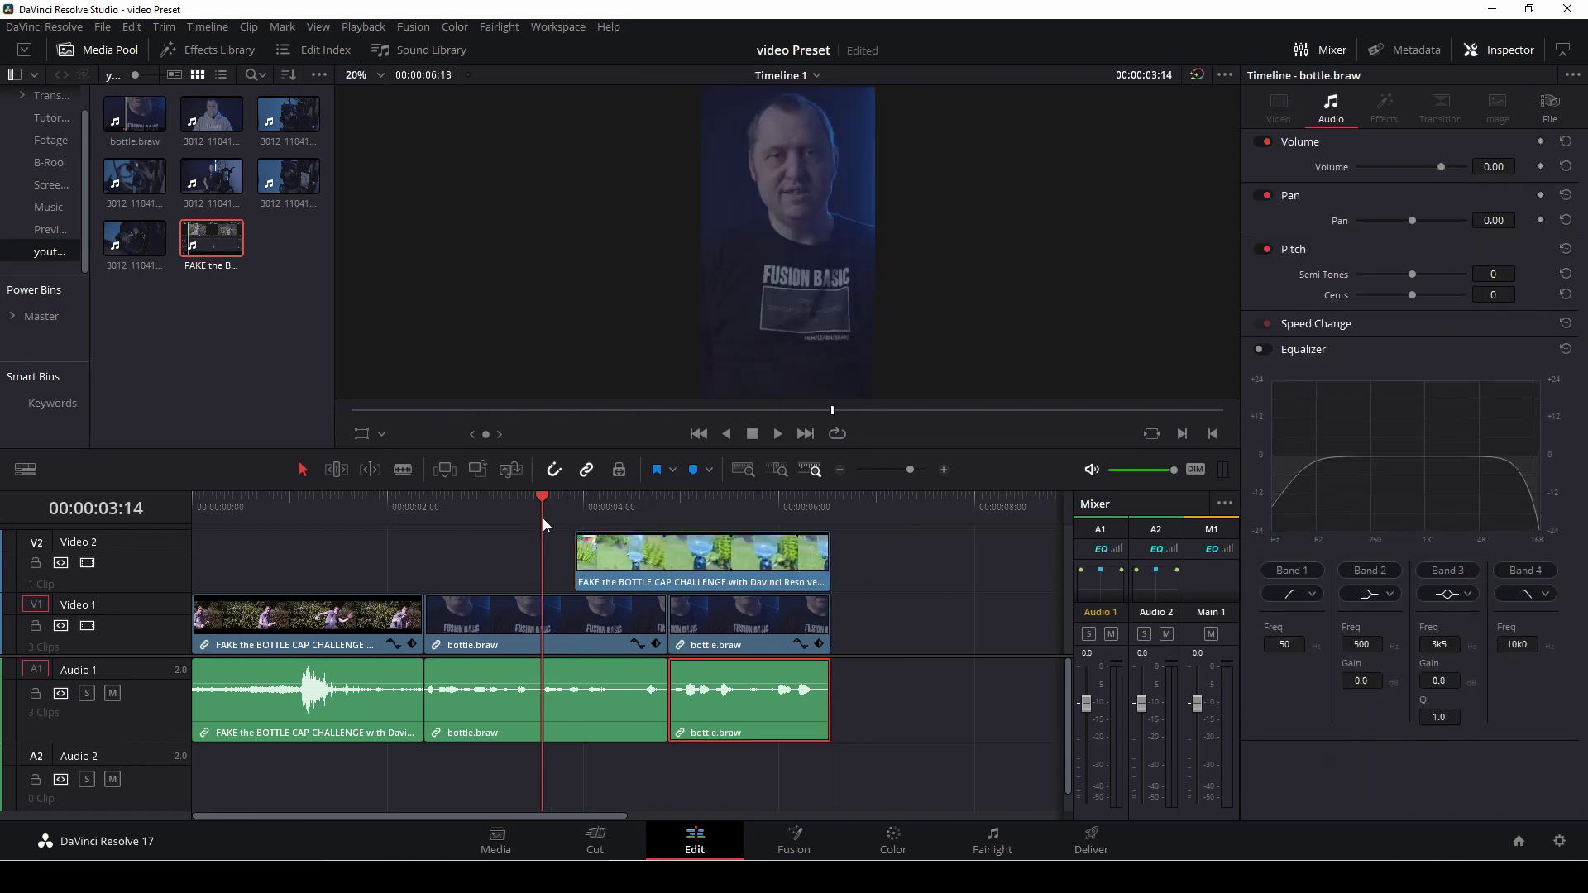
{"action": "key", "text": "space"}
{"action": "left_click_drag", "start_coordinate": [653, 568], "coordinate": [714, 559]}
{"action": "left_click", "coordinate": [592, 514]}
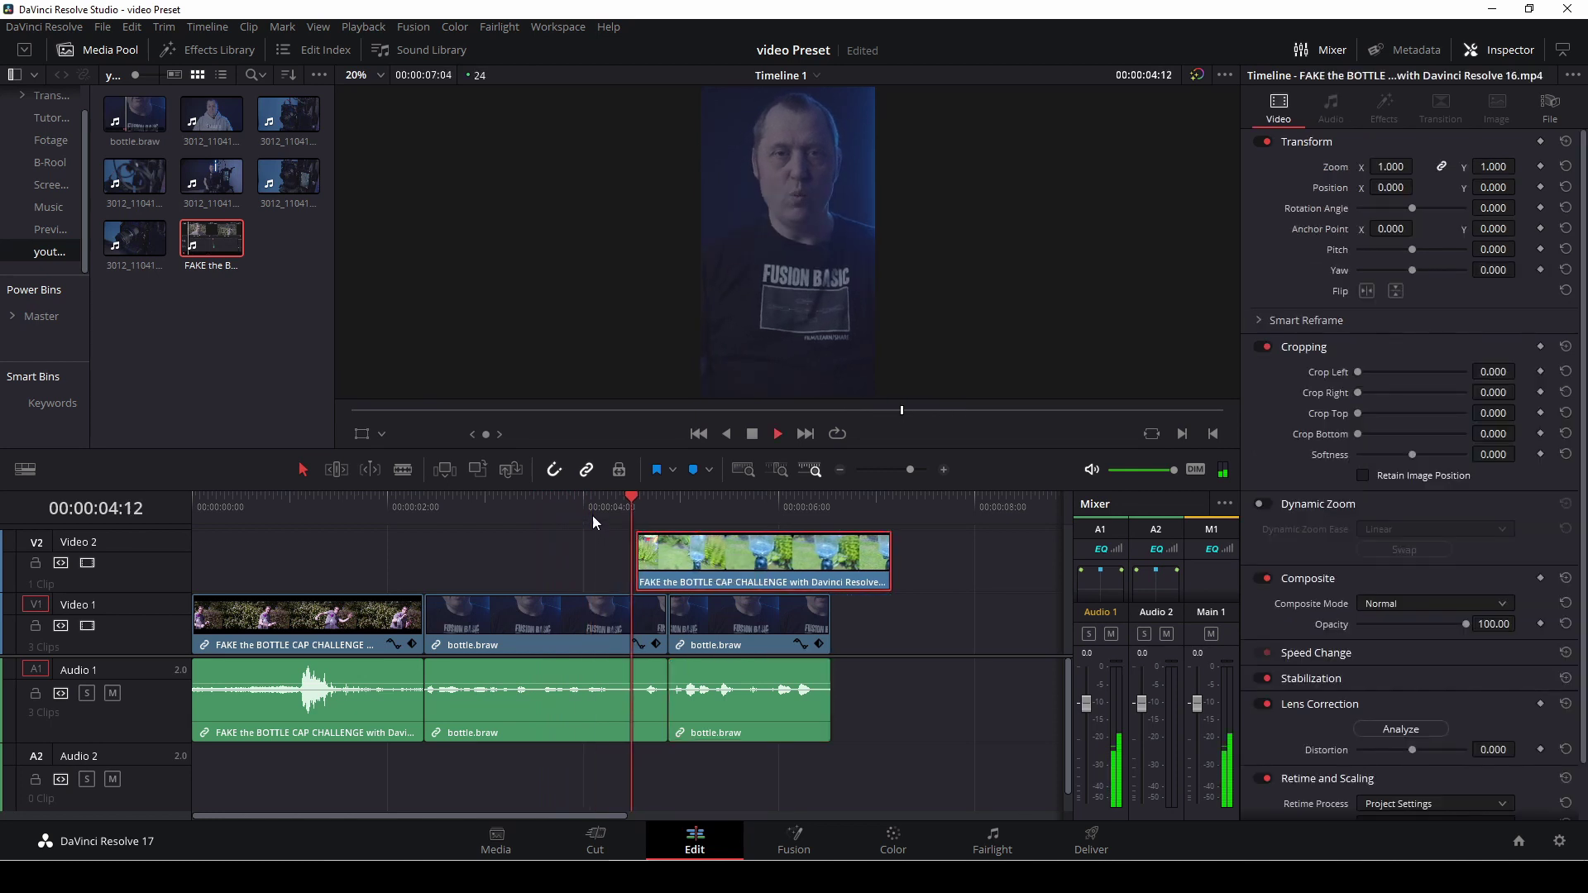
{"action": "key", "text": "space"}
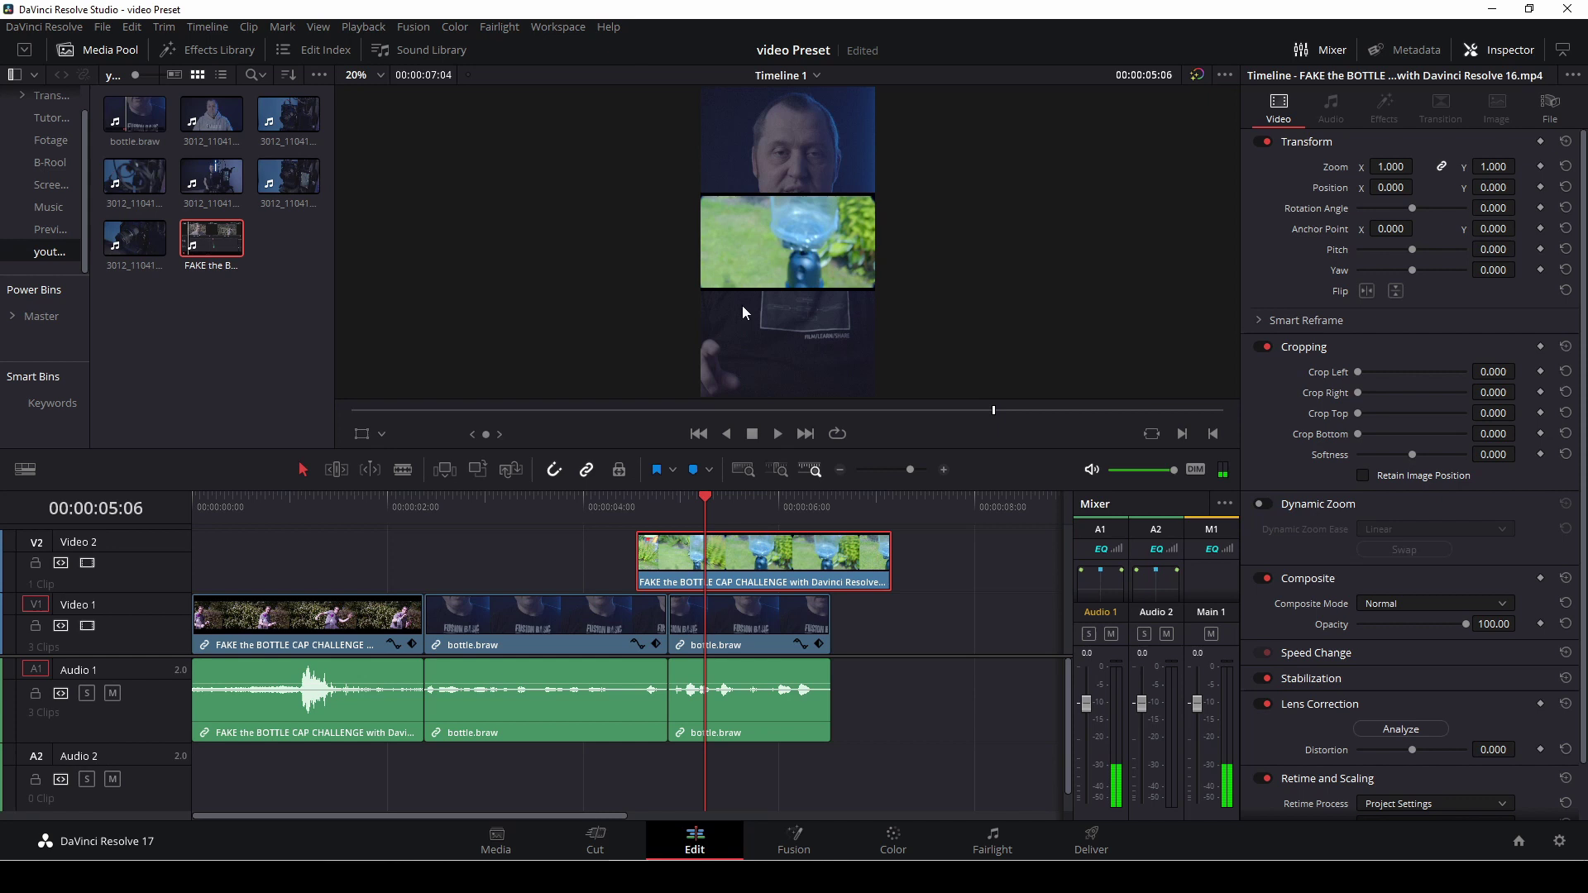
{"action": "key", "text": "ctrl+s"}
Step: Zoom the Video 2 bottle shot from 1.5 up to 3.33, scrub it, and trim a few frames off its start
{"action": "double_click", "coordinate": [1392, 167]}
{"action": "type", "text": "1.5"}
{"action": "key", "text": "Return"}
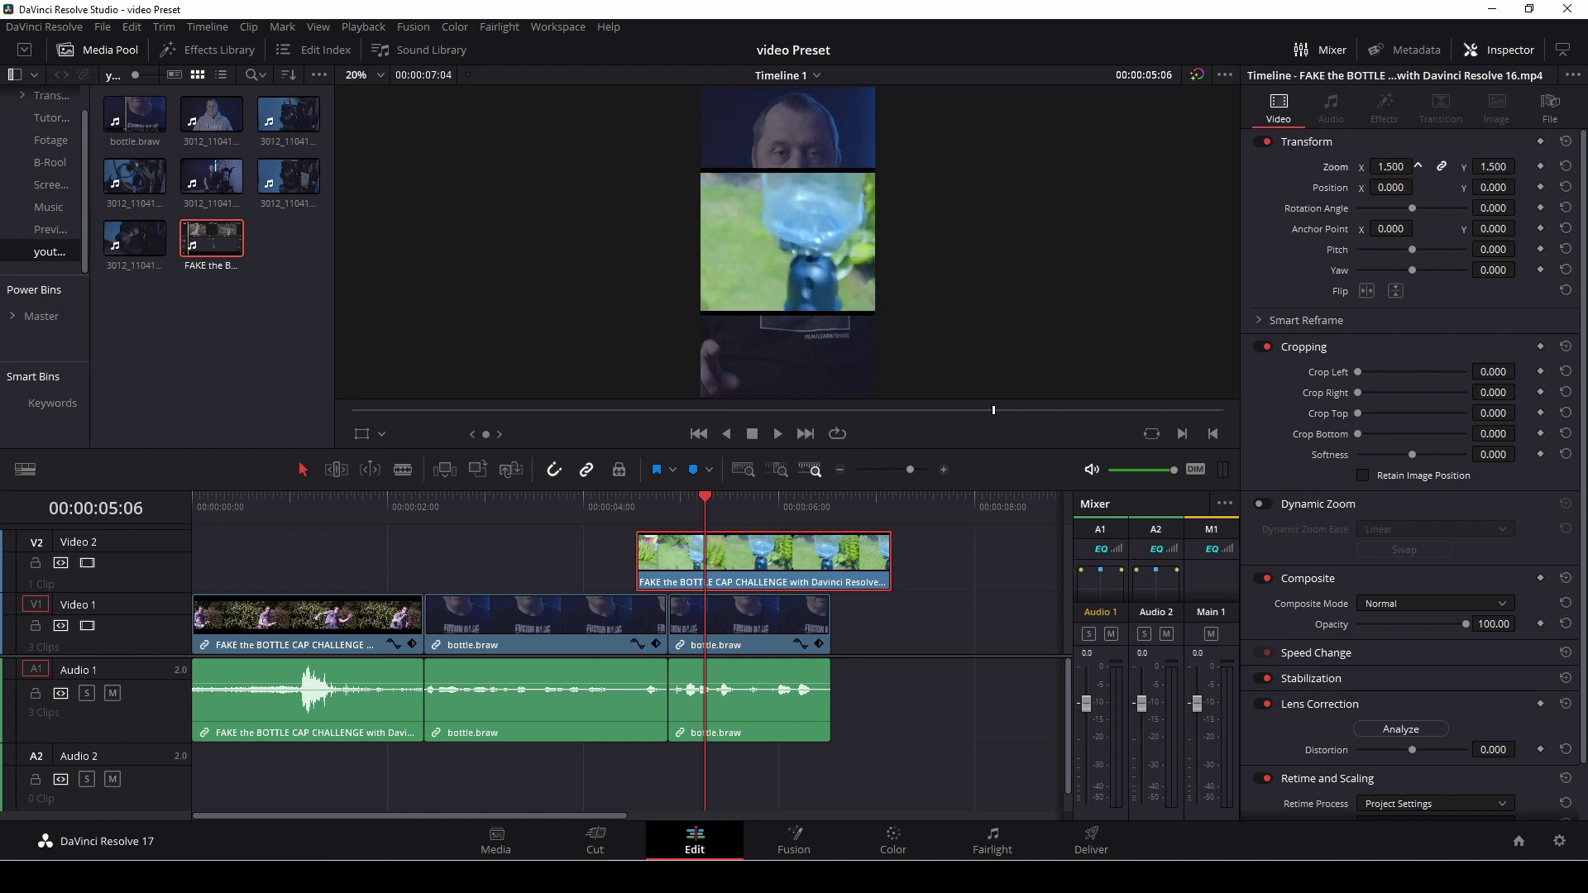
{"action": "left_click_drag", "start_coordinate": [1392, 167], "coordinate": [1429, 166]}
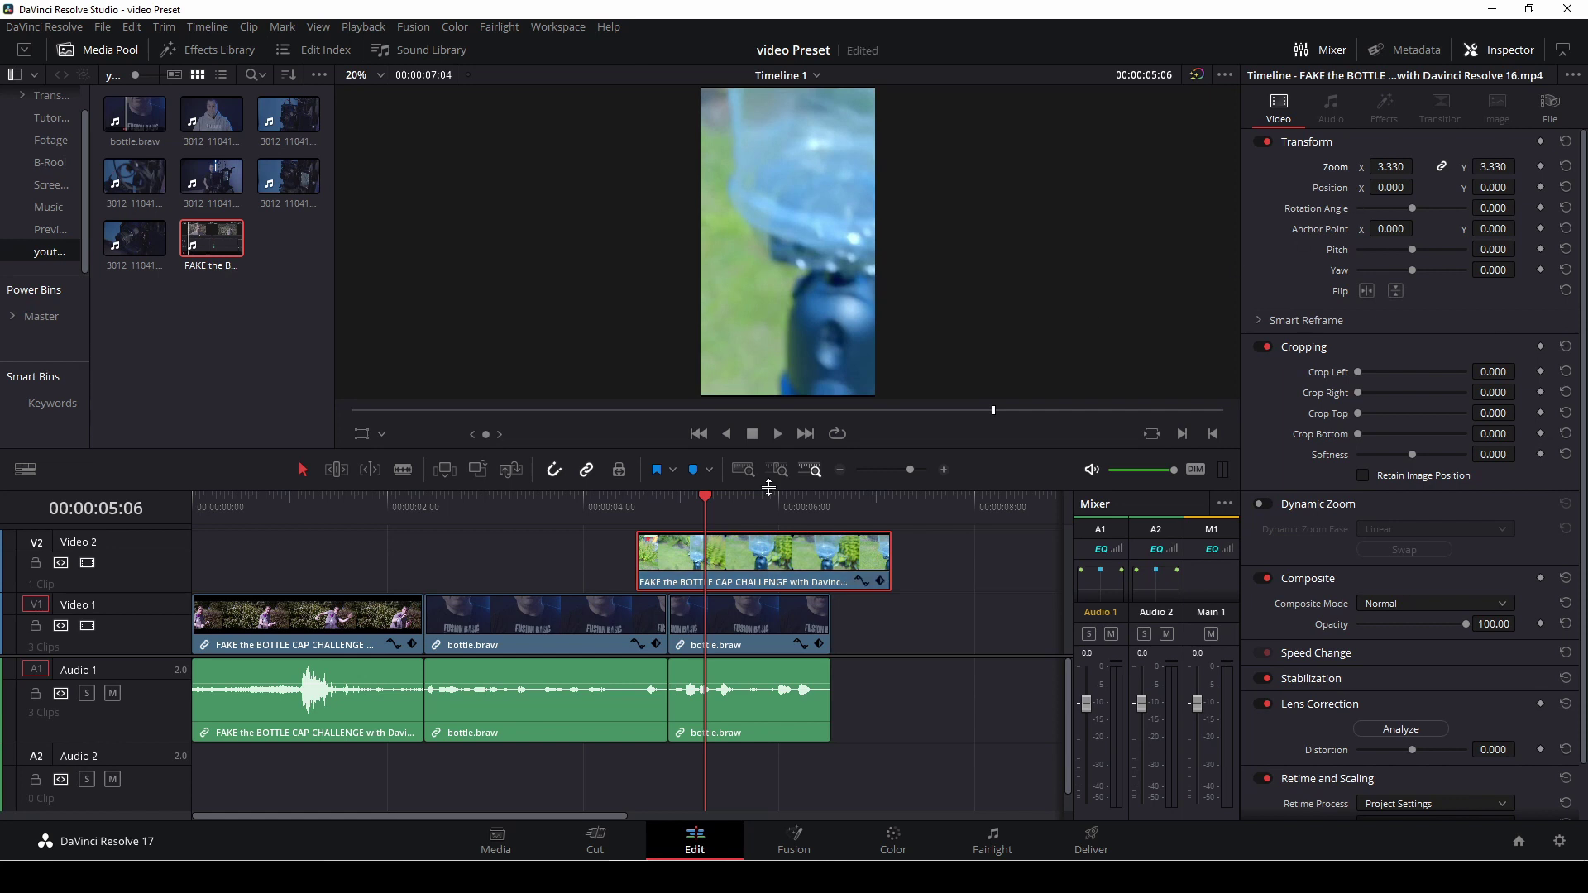
{"action": "left_click_drag", "start_coordinate": [705, 499], "coordinate": [762, 501]}
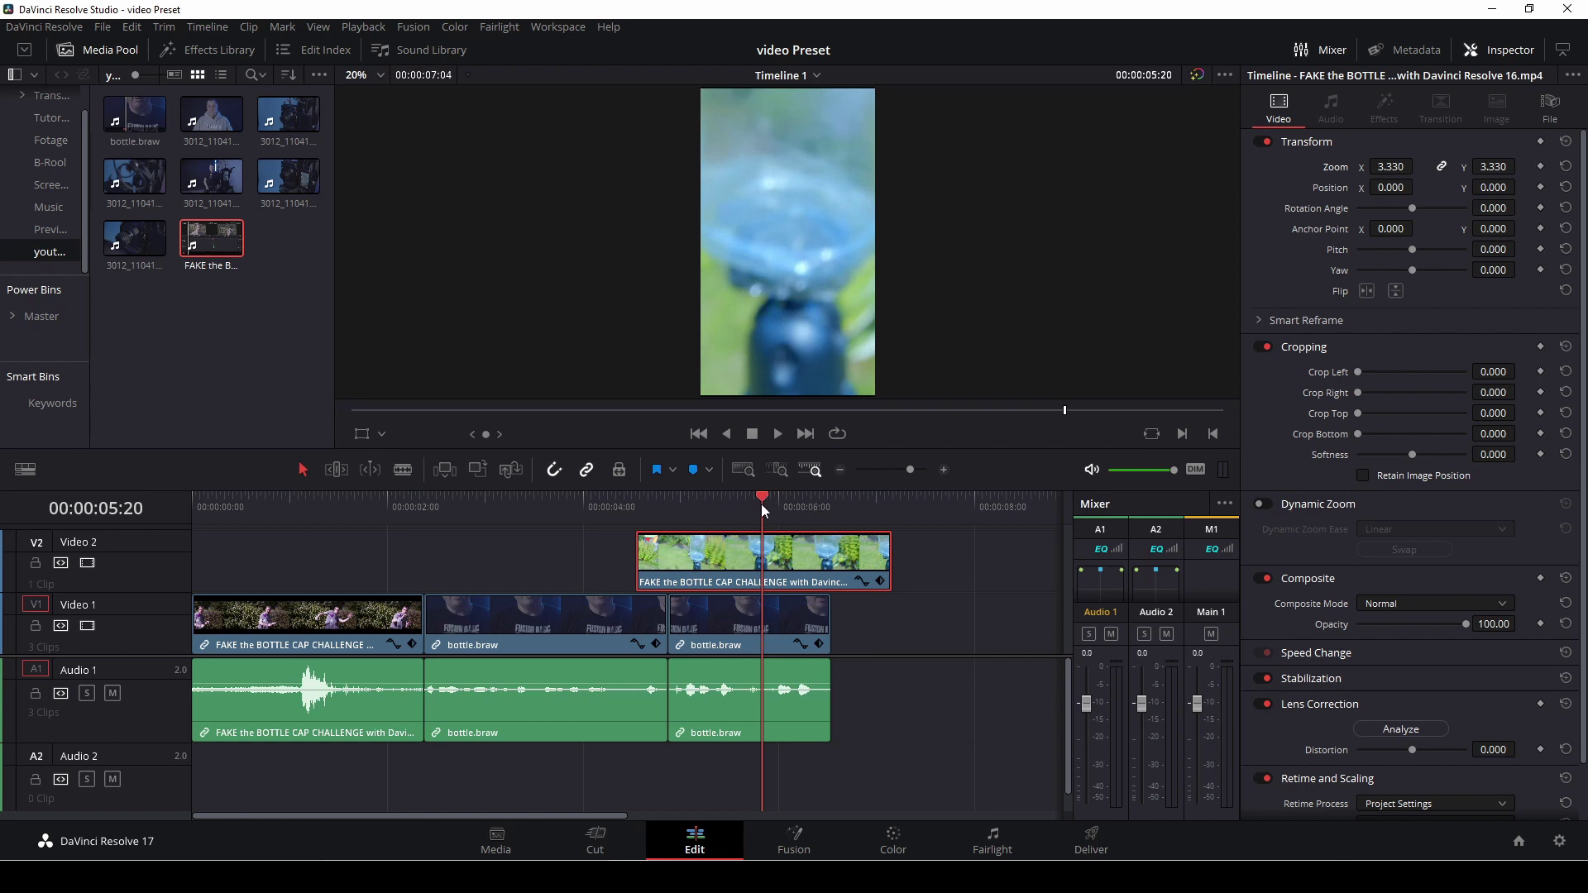
{"action": "left_click_drag", "start_coordinate": [761, 503], "coordinate": [831, 509]}
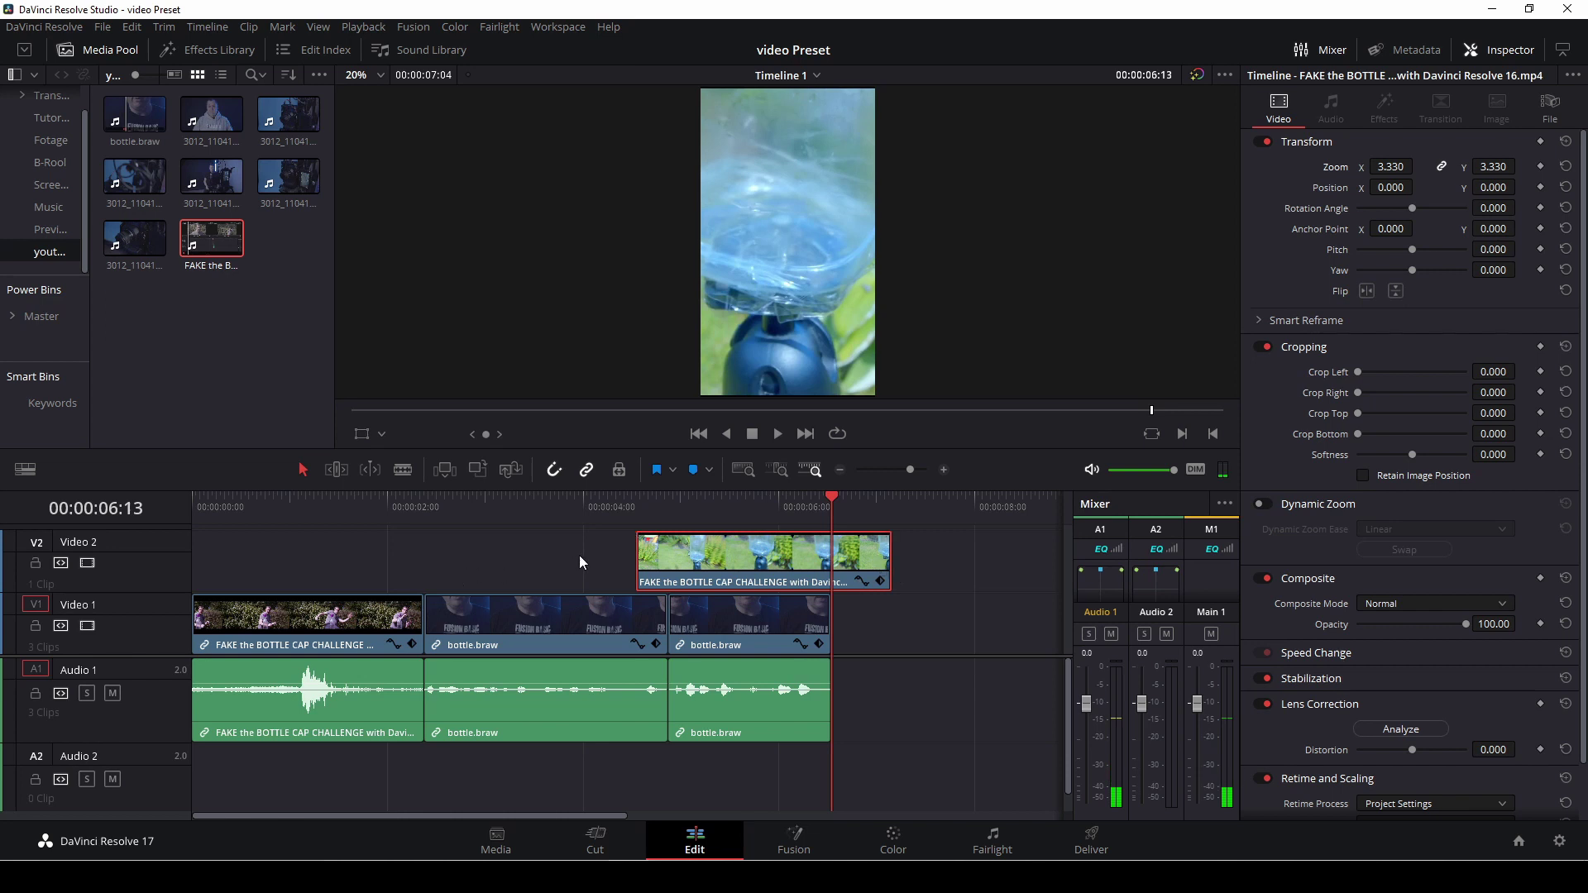
{"action": "left_click_drag", "start_coordinate": [638, 558], "coordinate": [730, 563]}
Step: Play through the start of the bottle overlay and stop at 05:12 for the split
{"action": "left_click", "coordinate": [594, 504]}
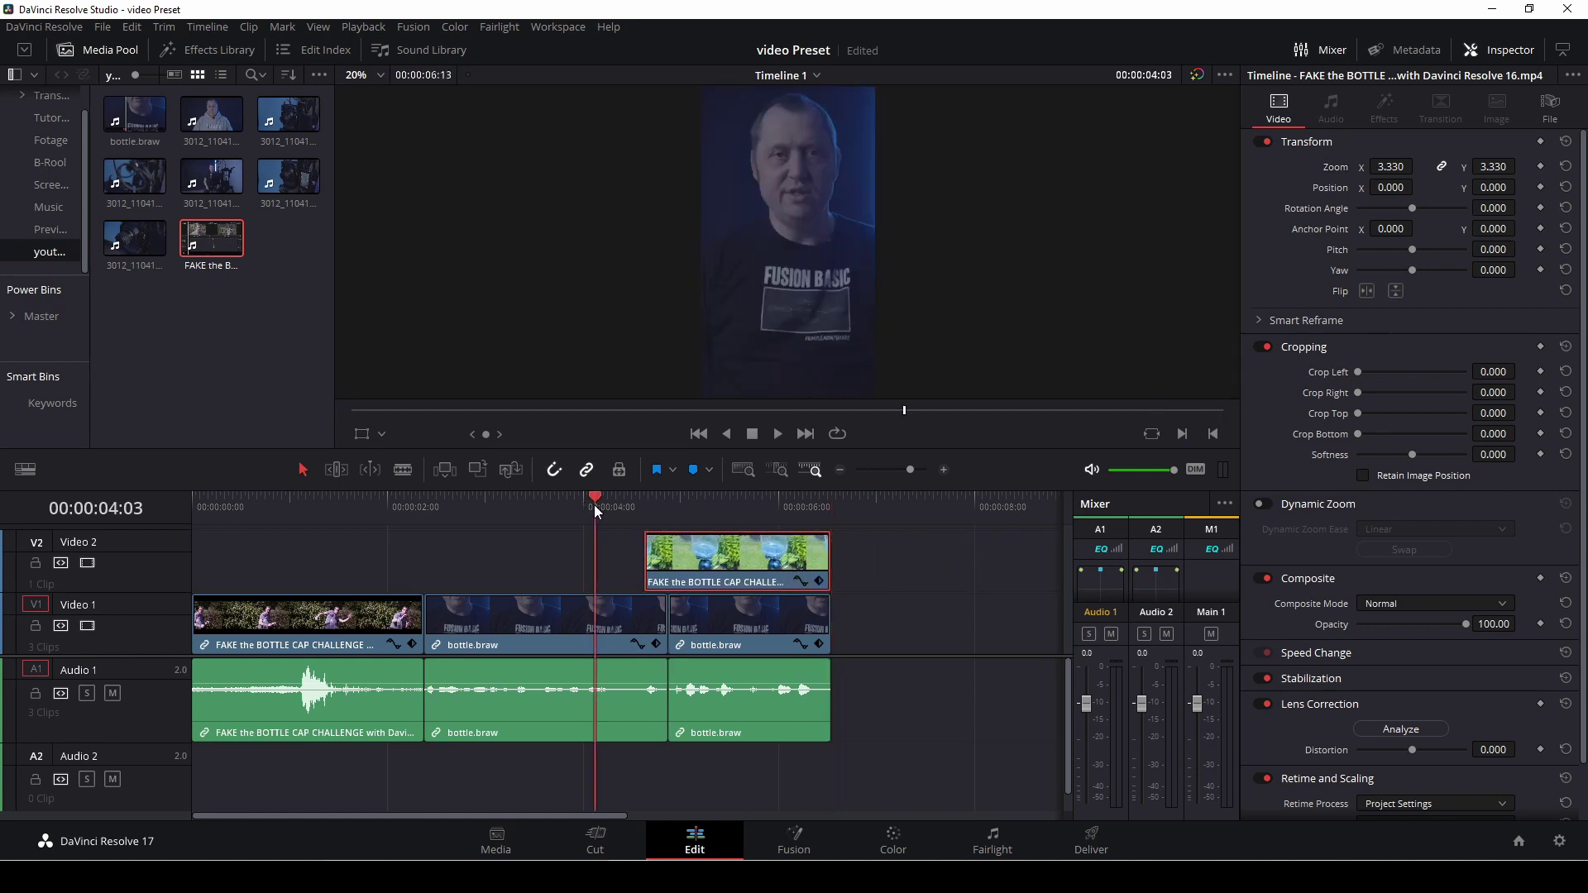
{"action": "key", "text": "space"}
{"action": "left_click_drag", "start_coordinate": [632, 508], "coordinate": [606, 504]}
{"action": "key", "text": "space"}
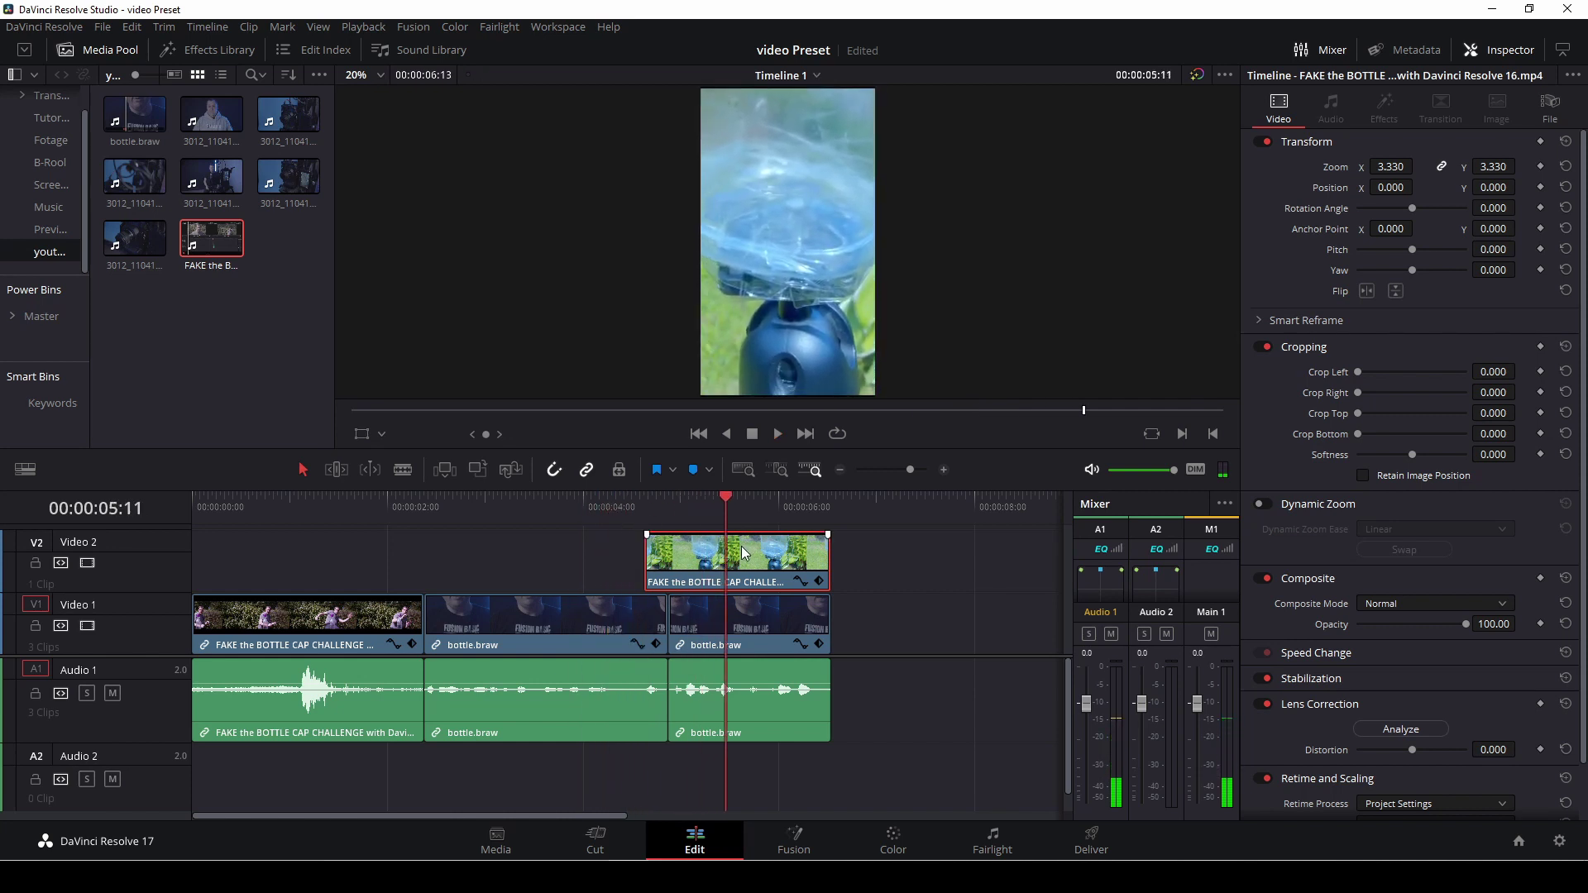
{"action": "key", "text": "v"}
{"action": "key", "text": "space"}
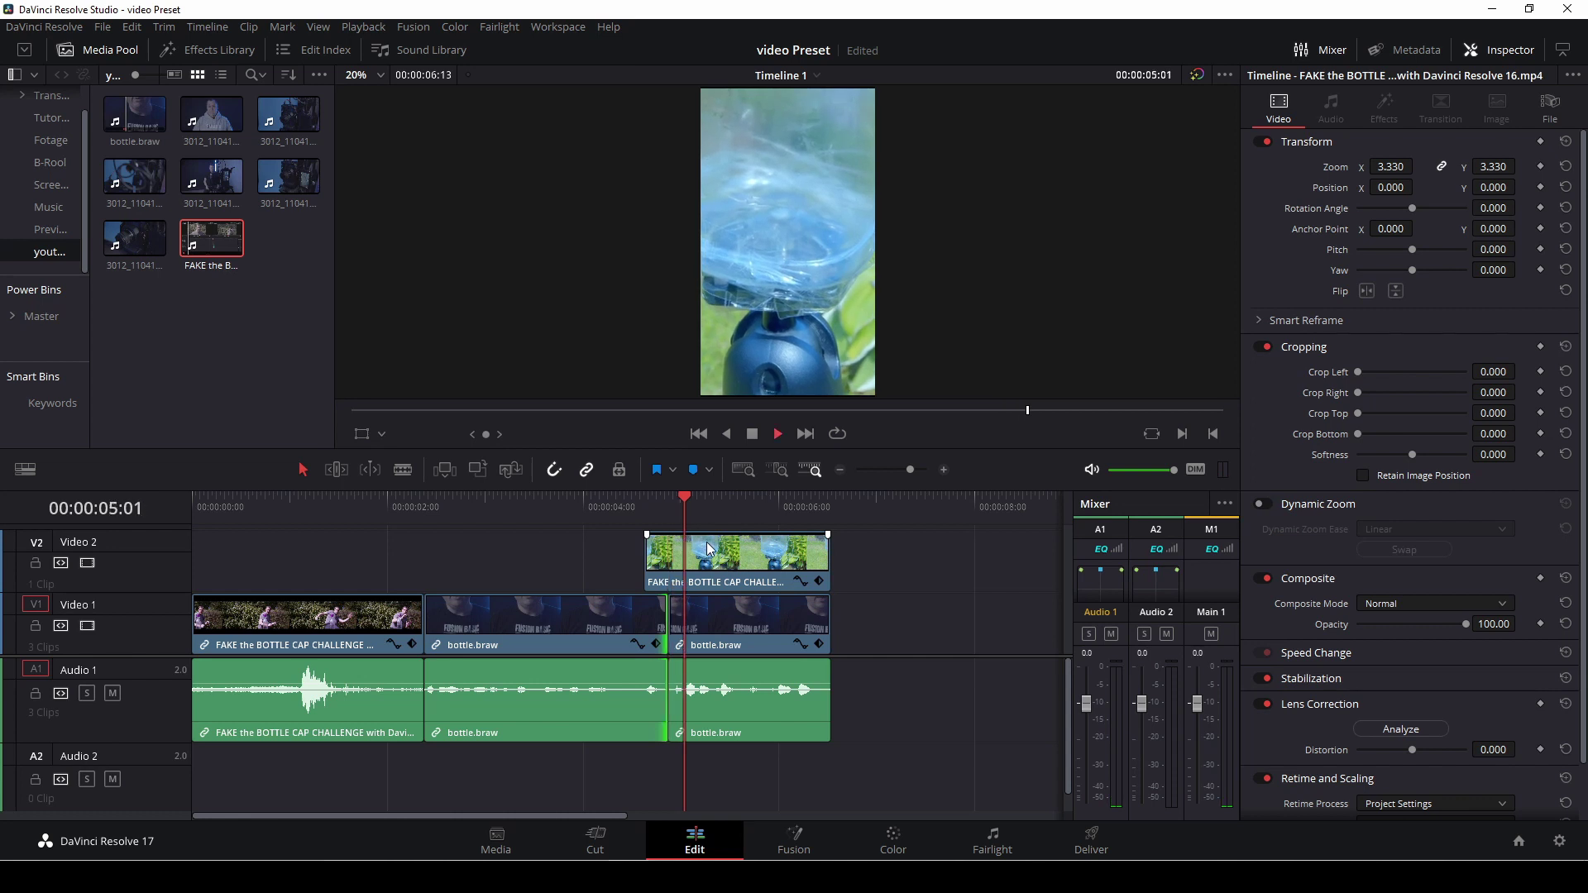
{"action": "key", "text": "space"}
Step: Split the V2 bottle clip at 05:12, then extend the second piece and shift its start earlier
{"action": "key", "text": "b"}
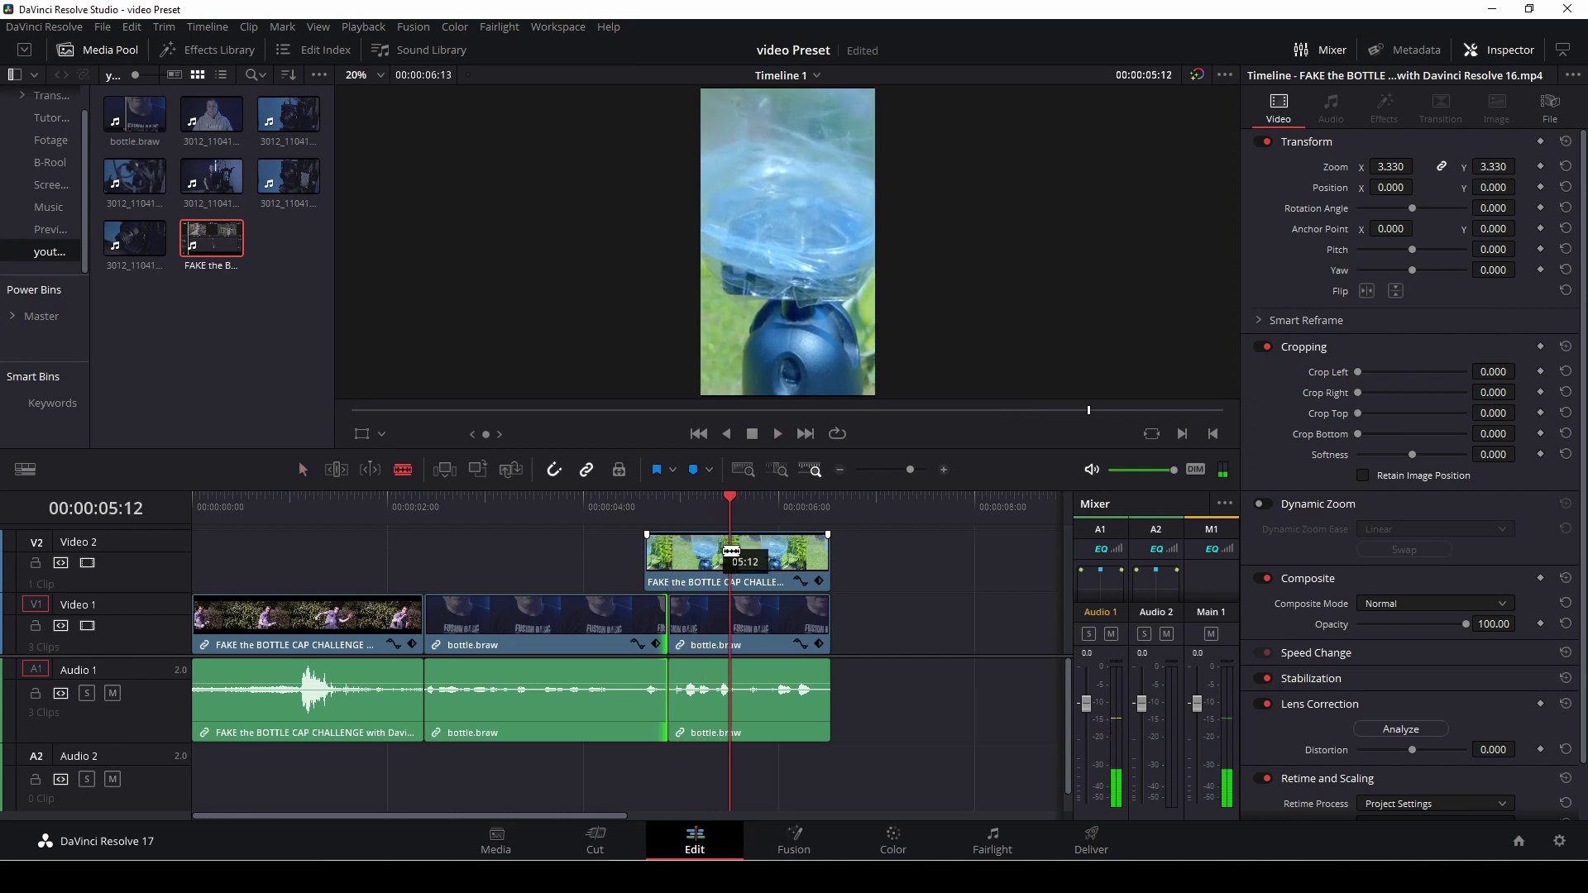
{"action": "left_click", "coordinate": [730, 554]}
{"action": "key", "text": "space"}
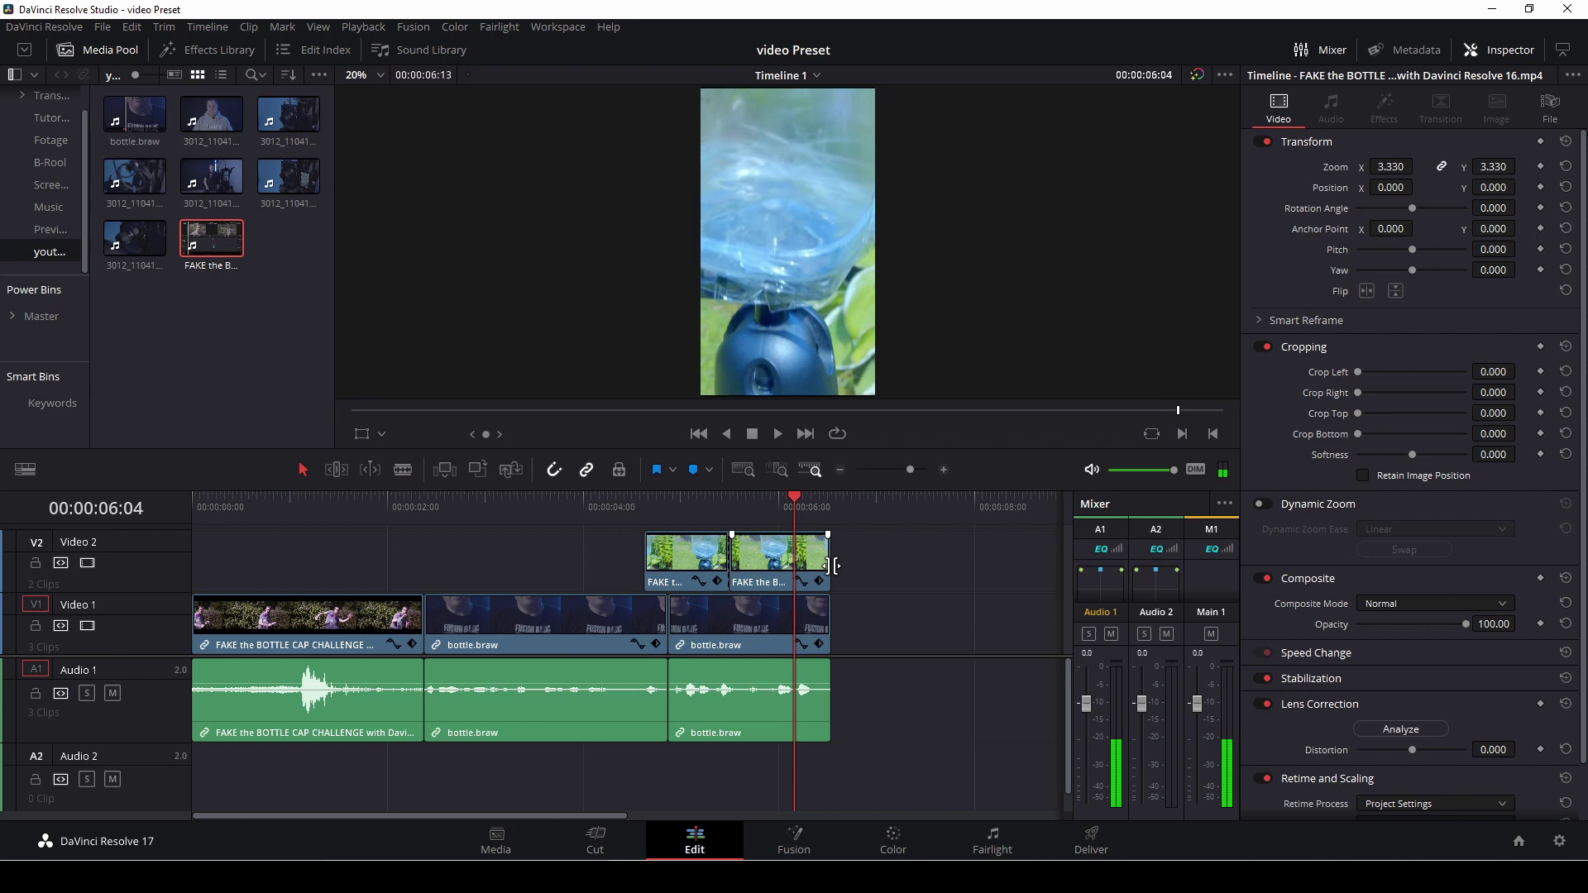
{"action": "left_click_drag", "start_coordinate": [842, 566], "coordinate": [986, 578]}
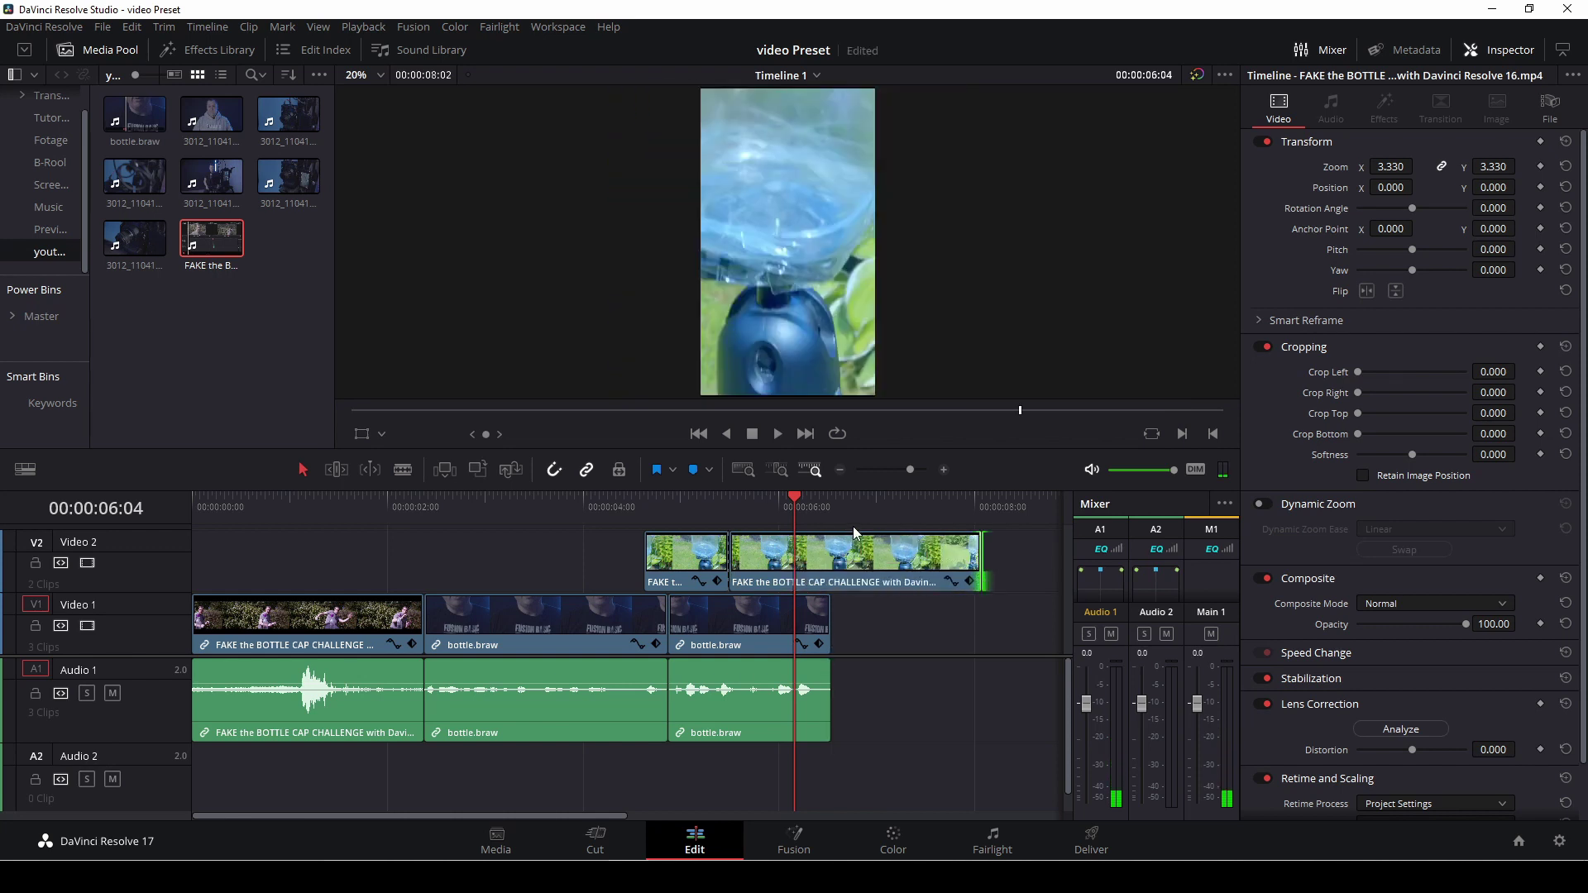
{"action": "left_click_drag", "start_coordinate": [795, 511], "coordinate": [892, 520]}
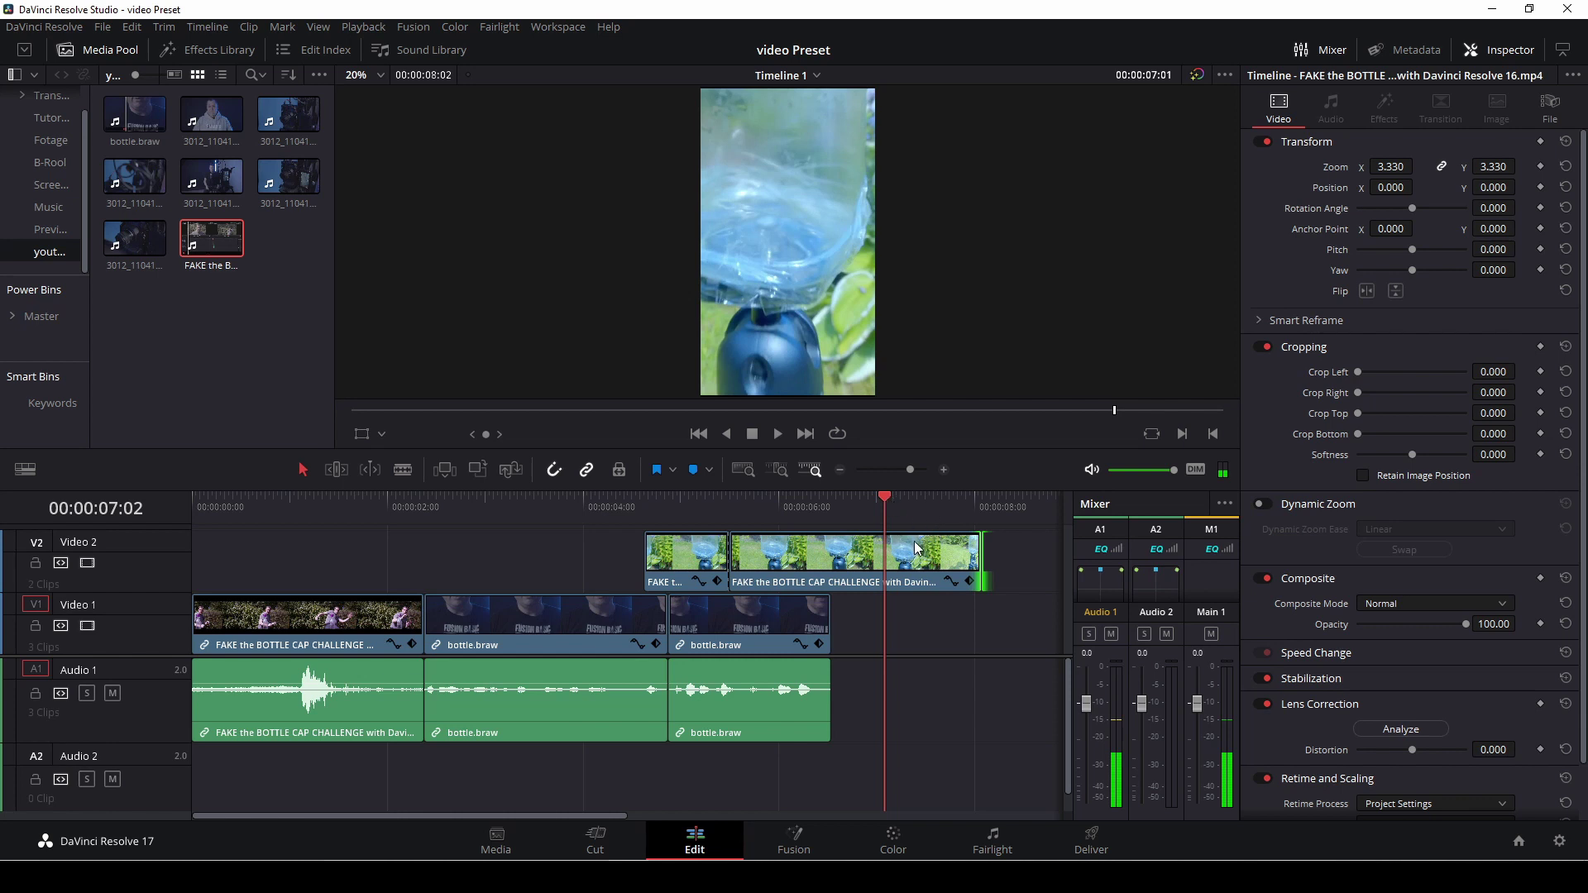
{"action": "left_click_drag", "start_coordinate": [885, 513], "coordinate": [932, 507]}
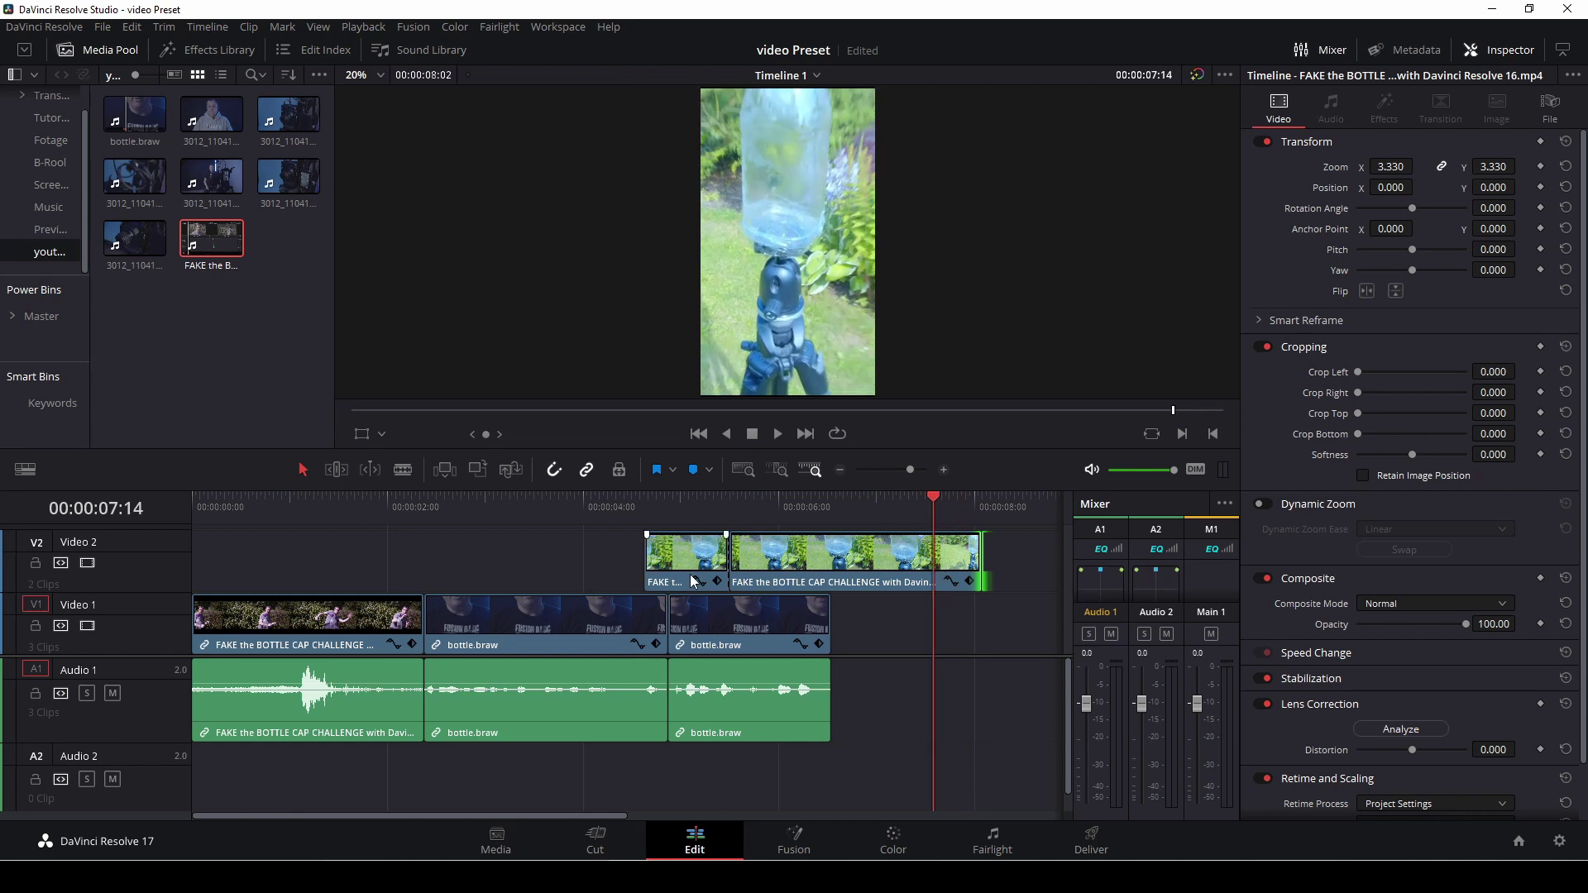
{"action": "mouse_move", "coordinate": [737, 557]}
{"action": "left_mouse_down"}
{"action": "mouse_move", "coordinate": [936, 557]}
{"action": "mouse_move", "coordinate": [871, 573]}
{"action": "mouse_move", "coordinate": [748, 559]}
{"action": "left_mouse_up"}
Step: Preview the join between the two bottle pieces from 05:02, then return to 04:15
{"action": "left_click", "coordinate": [693, 506]}
{"action": "key", "text": "space"}
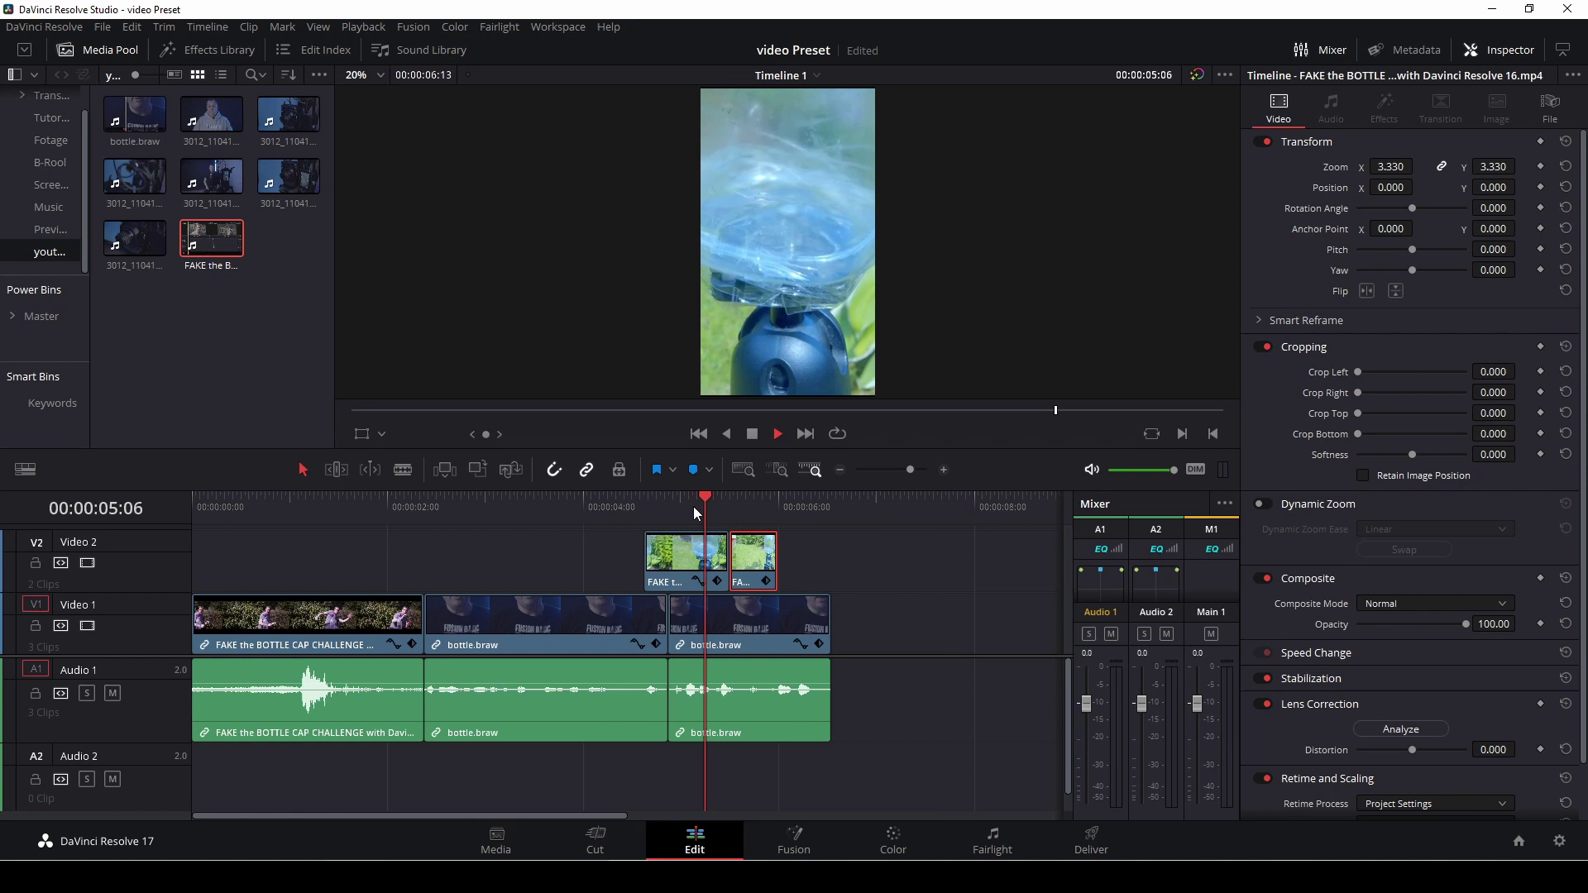
{"action": "key", "text": "space"}
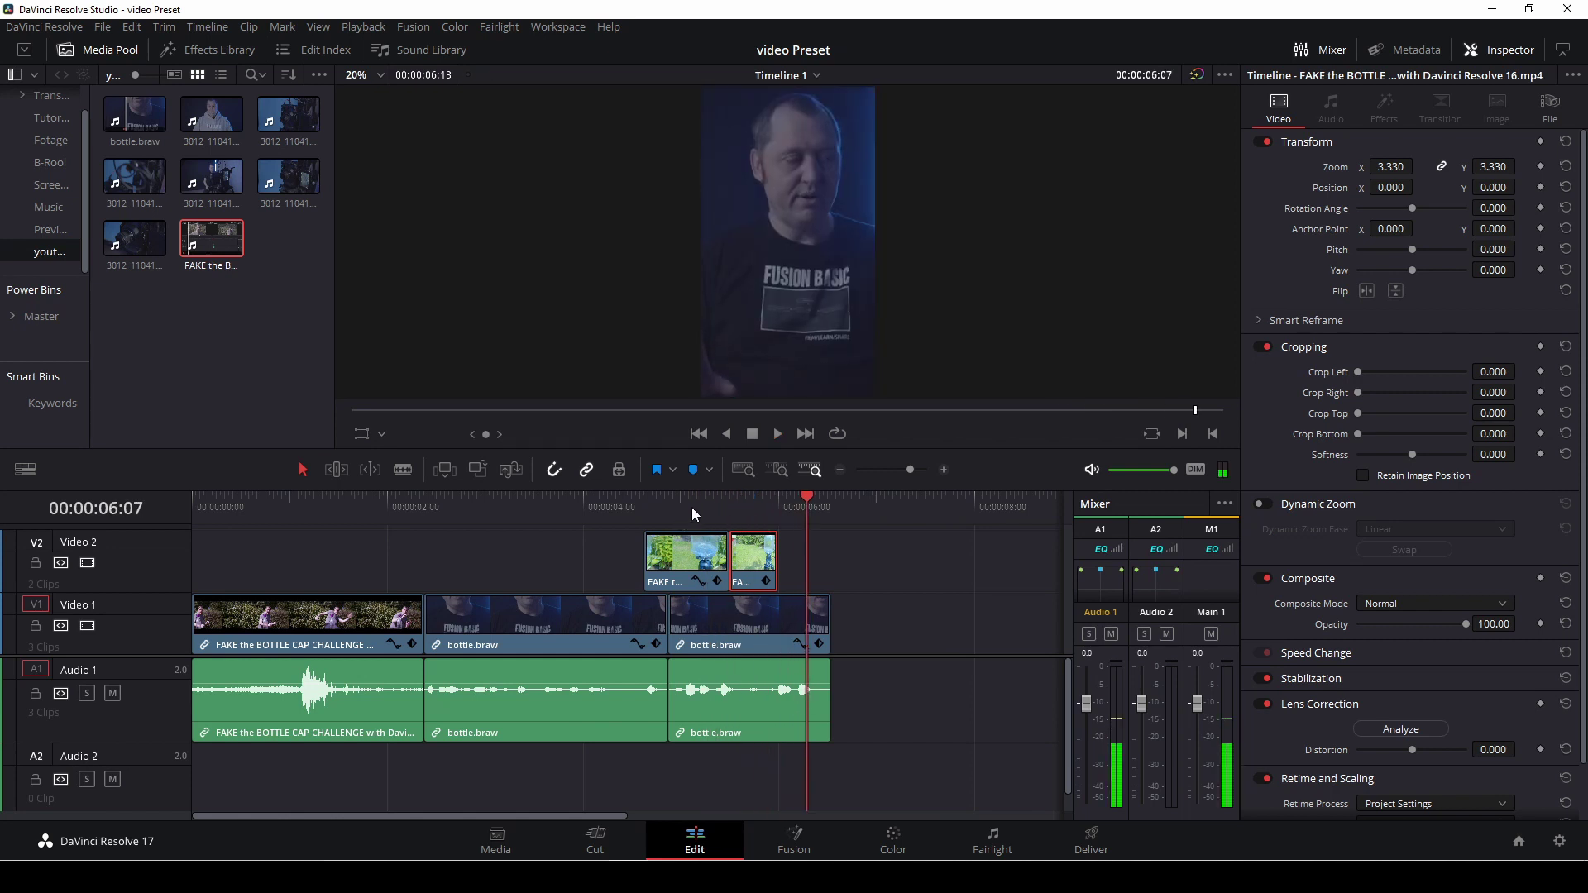
{"action": "left_click", "coordinate": [836, 508]}
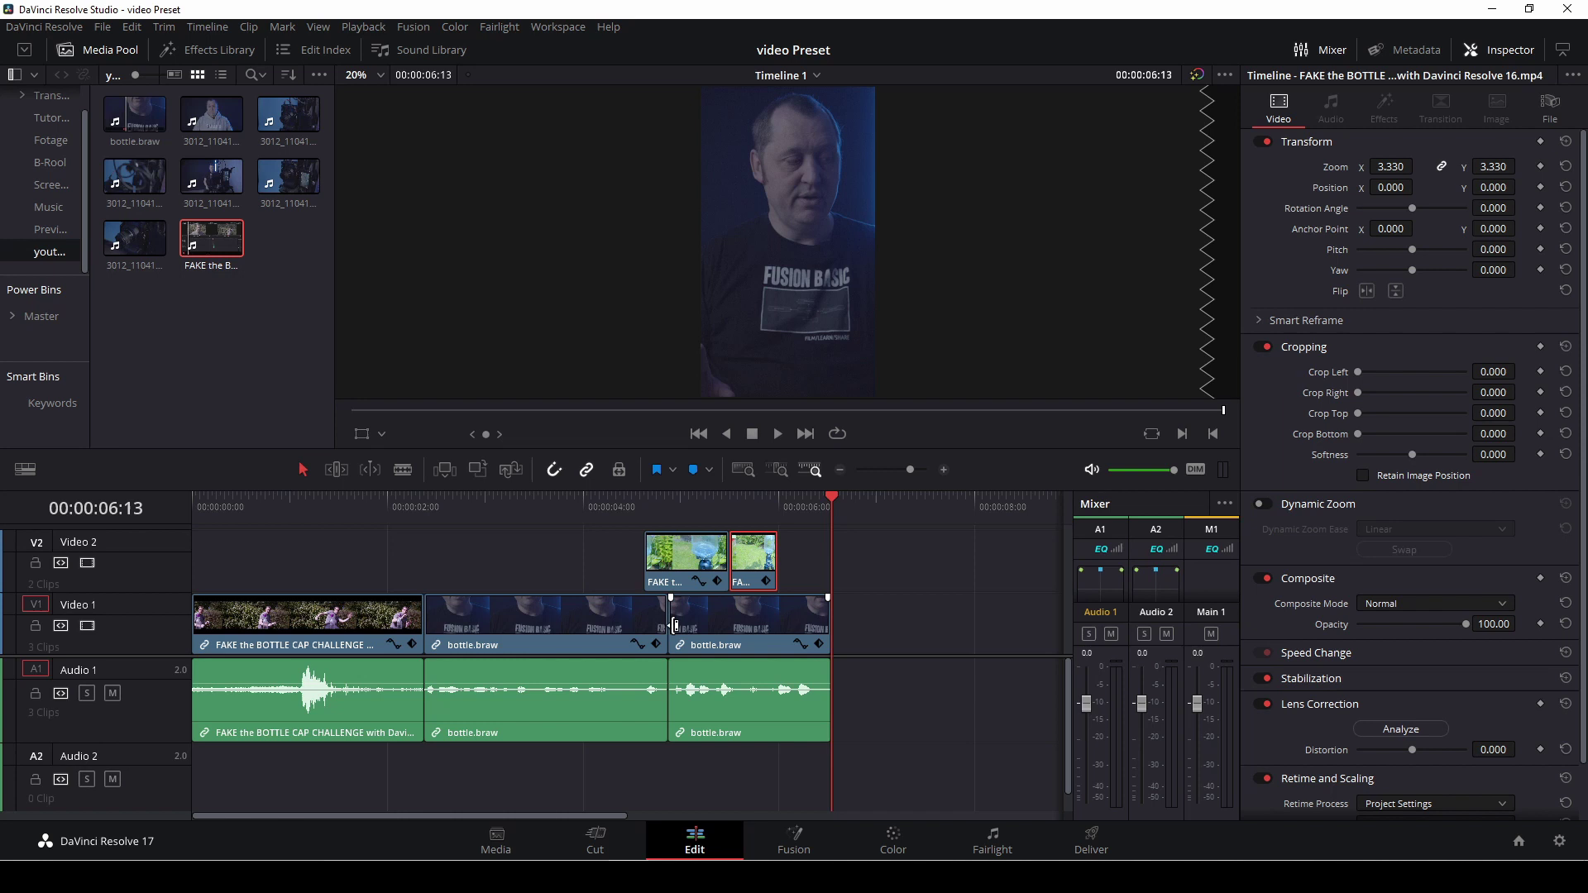
{"action": "left_click", "coordinate": [644, 507]}
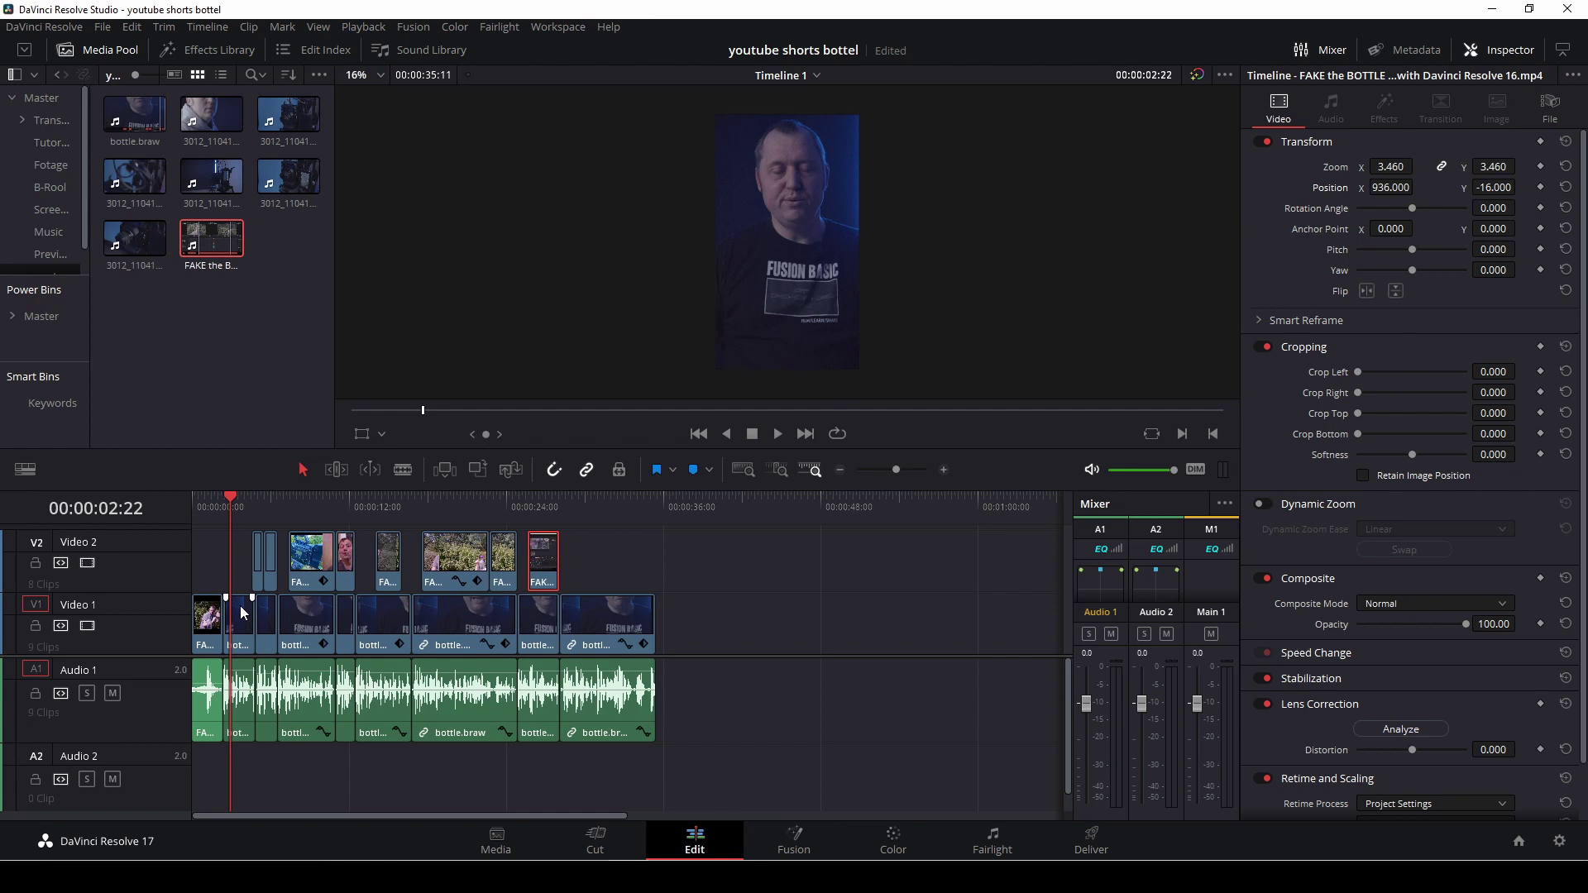
{"action": "left_click_drag", "start_coordinate": [237, 512], "coordinate": [189, 518]}
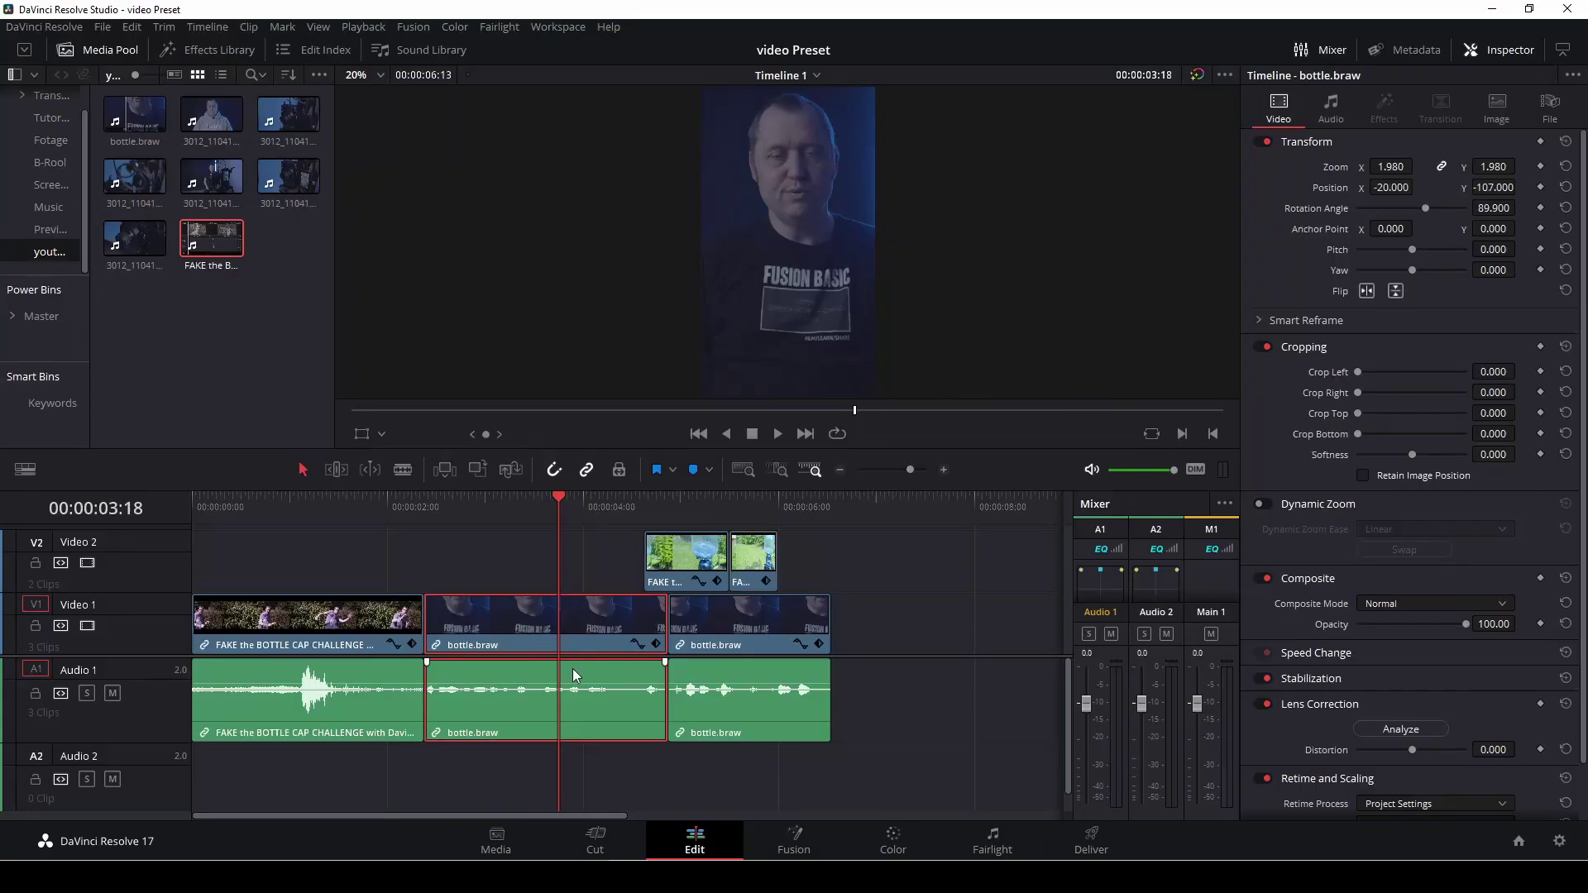
Step: On the Color page, lower Lift, raise Gain and increase Contrast on the talking-head clip
{"action": "left_click", "coordinate": [896, 848]}
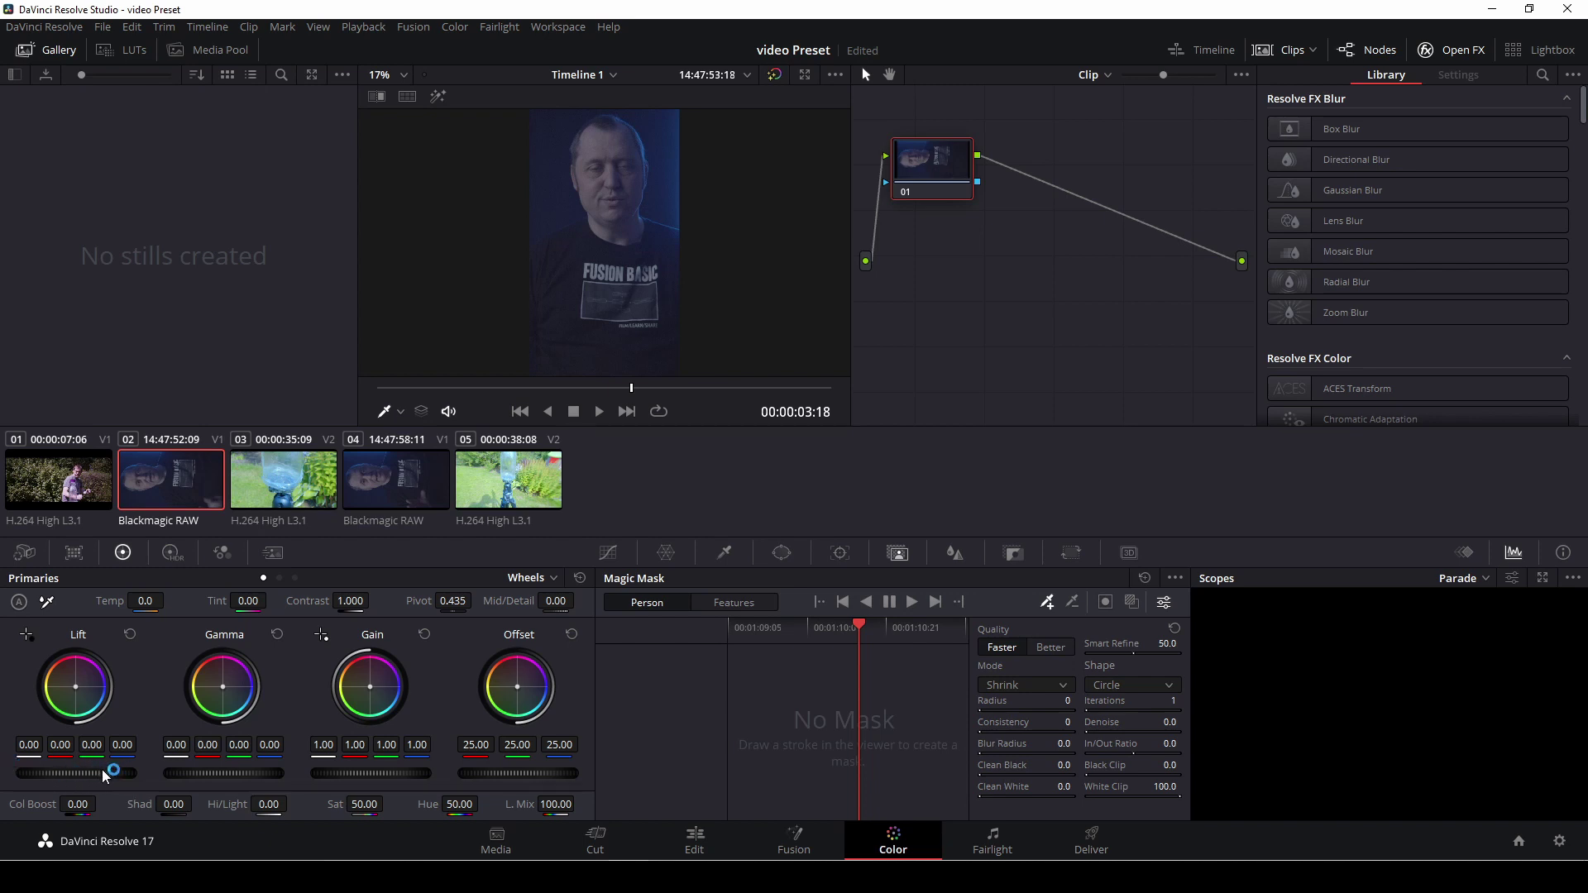
{"action": "left_click_drag", "start_coordinate": [106, 773], "coordinate": [97, 773]}
{"action": "left_click_drag", "start_coordinate": [370, 773], "coordinate": [389, 773]}
{"action": "left_click_drag", "start_coordinate": [350, 601], "coordinate": [374, 600]}
Step: Raise Temp and Tint for a warmer look and set Col Boost to 7
{"action": "scroll", "coordinate": [169, 599], "scroll_direction": "up", "scroll_amount": 5}
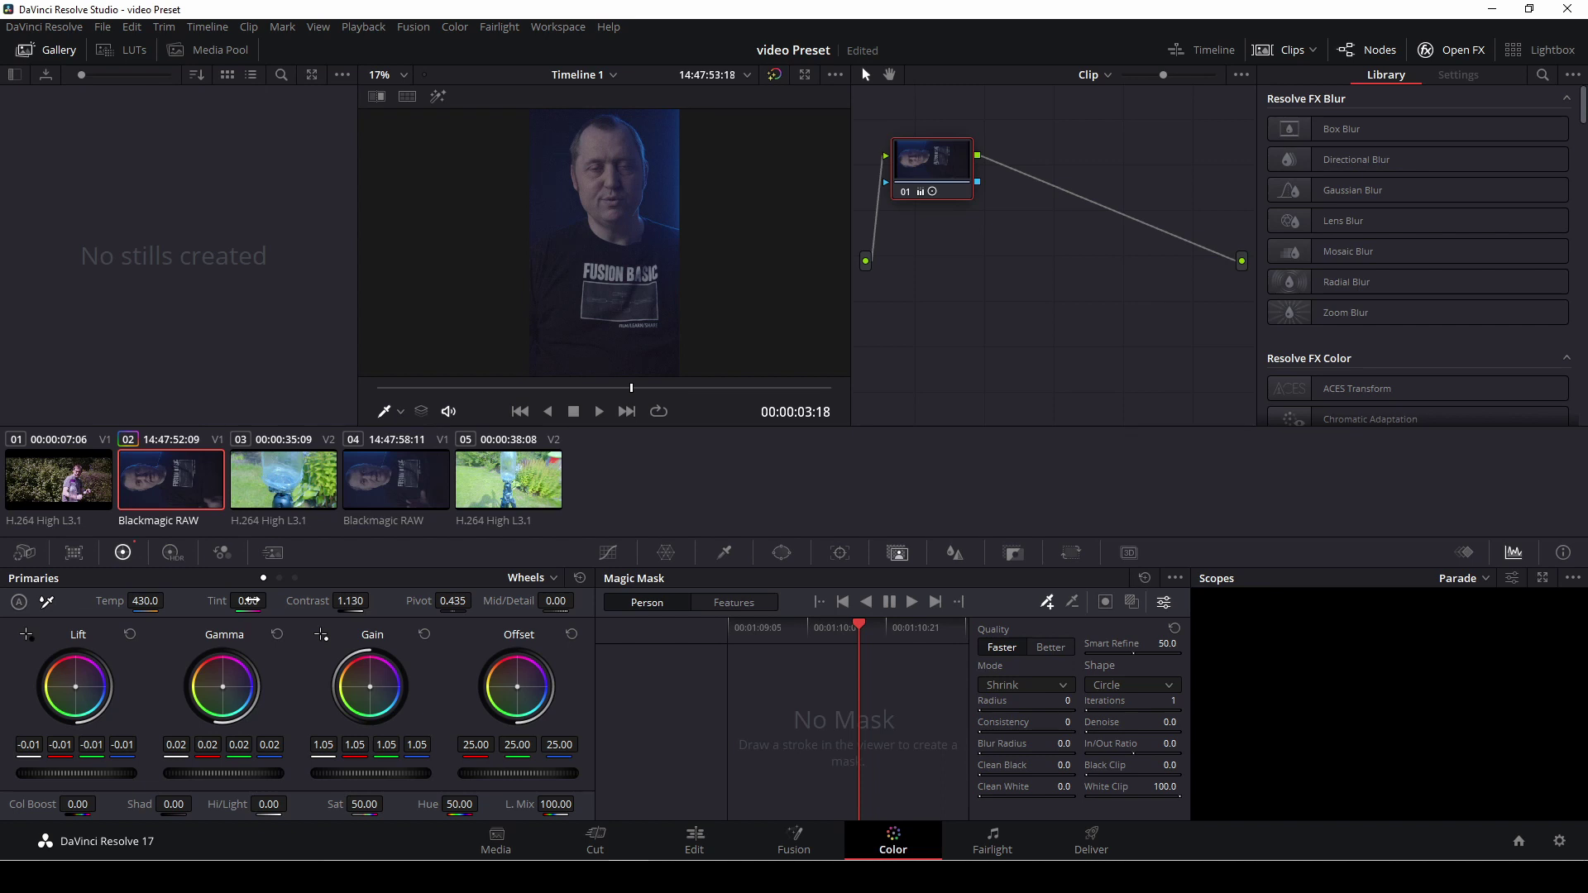
{"action": "scroll", "coordinate": [271, 600], "scroll_direction": "up", "scroll_amount": 5}
{"action": "left_click_drag", "start_coordinate": [78, 804], "coordinate": [147, 732]}
{"action": "scroll", "coordinate": [648, 215], "scroll_direction": "up", "scroll_amount": 3}
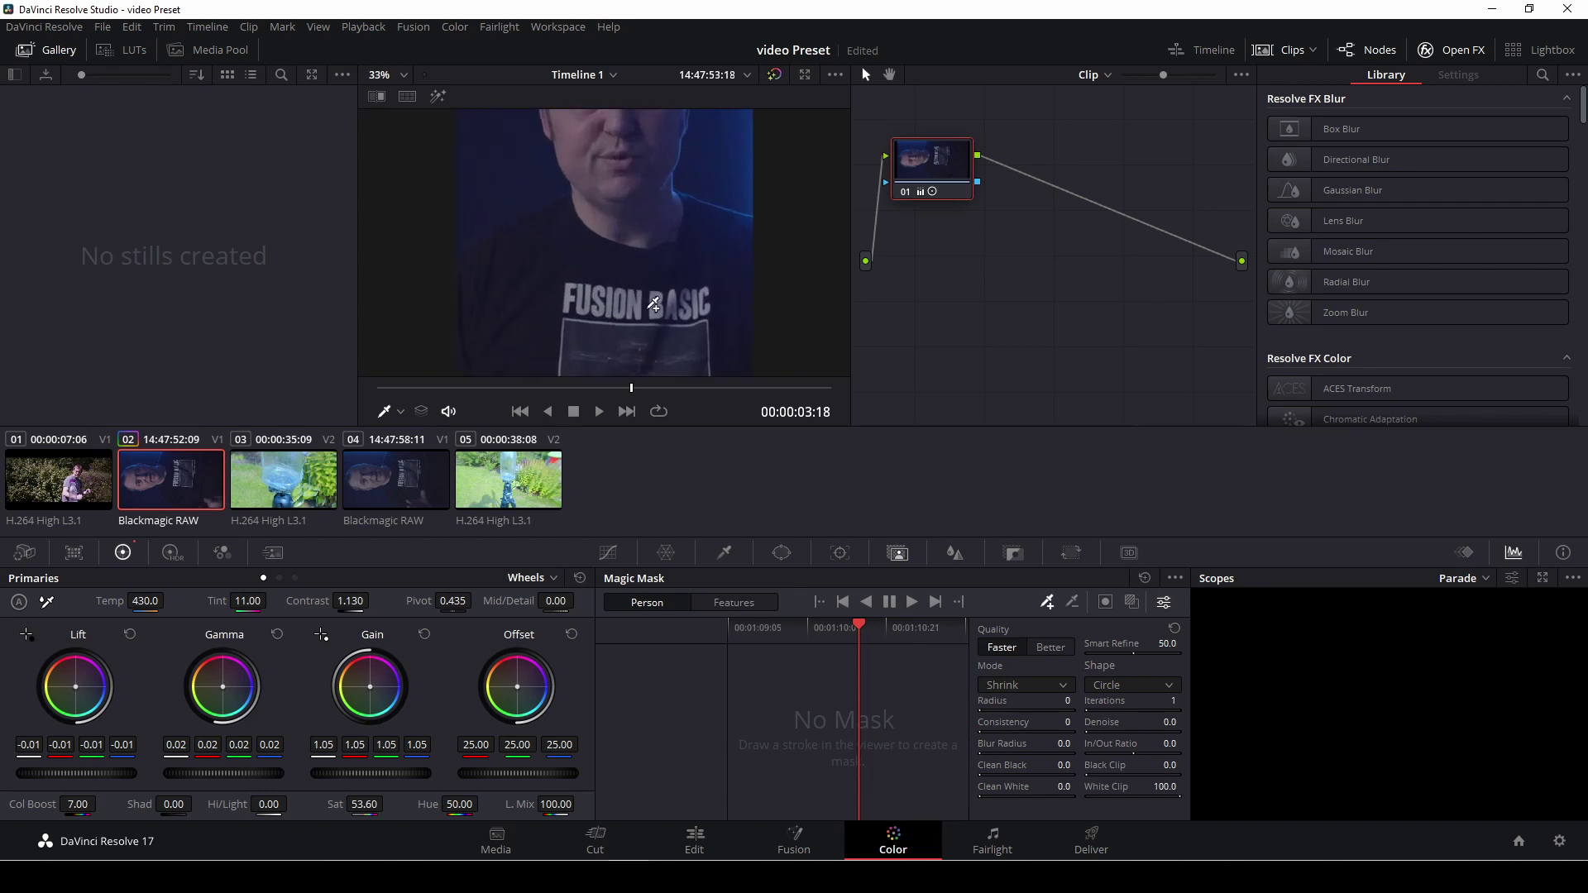
{"action": "scroll", "coordinate": [656, 355], "scroll_direction": "down", "scroll_amount": 1}
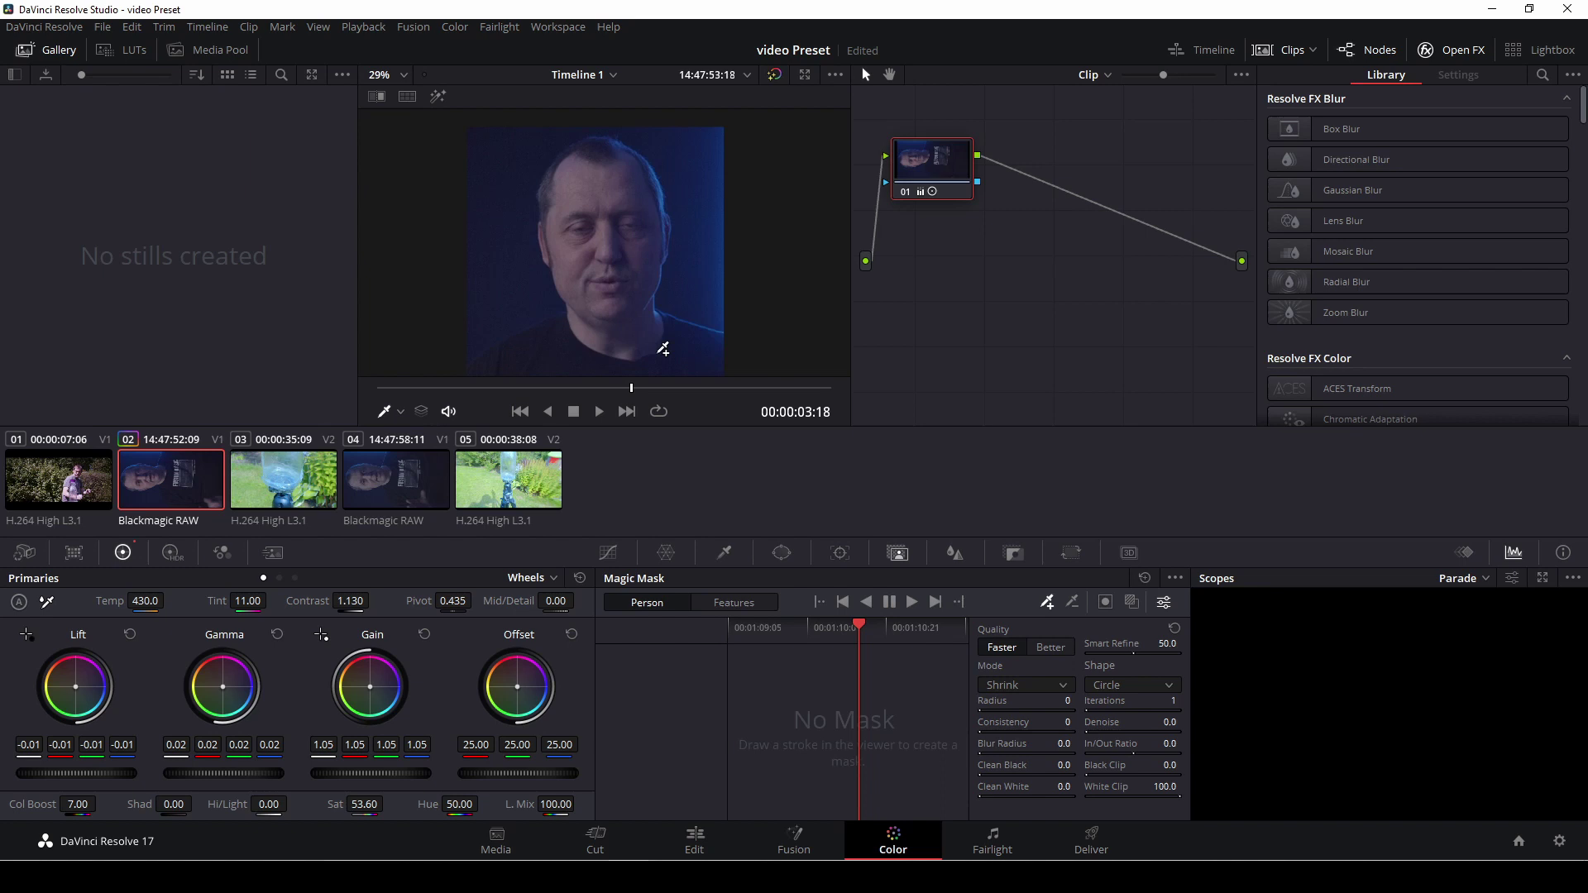
{"action": "left_click", "coordinate": [775, 76]}
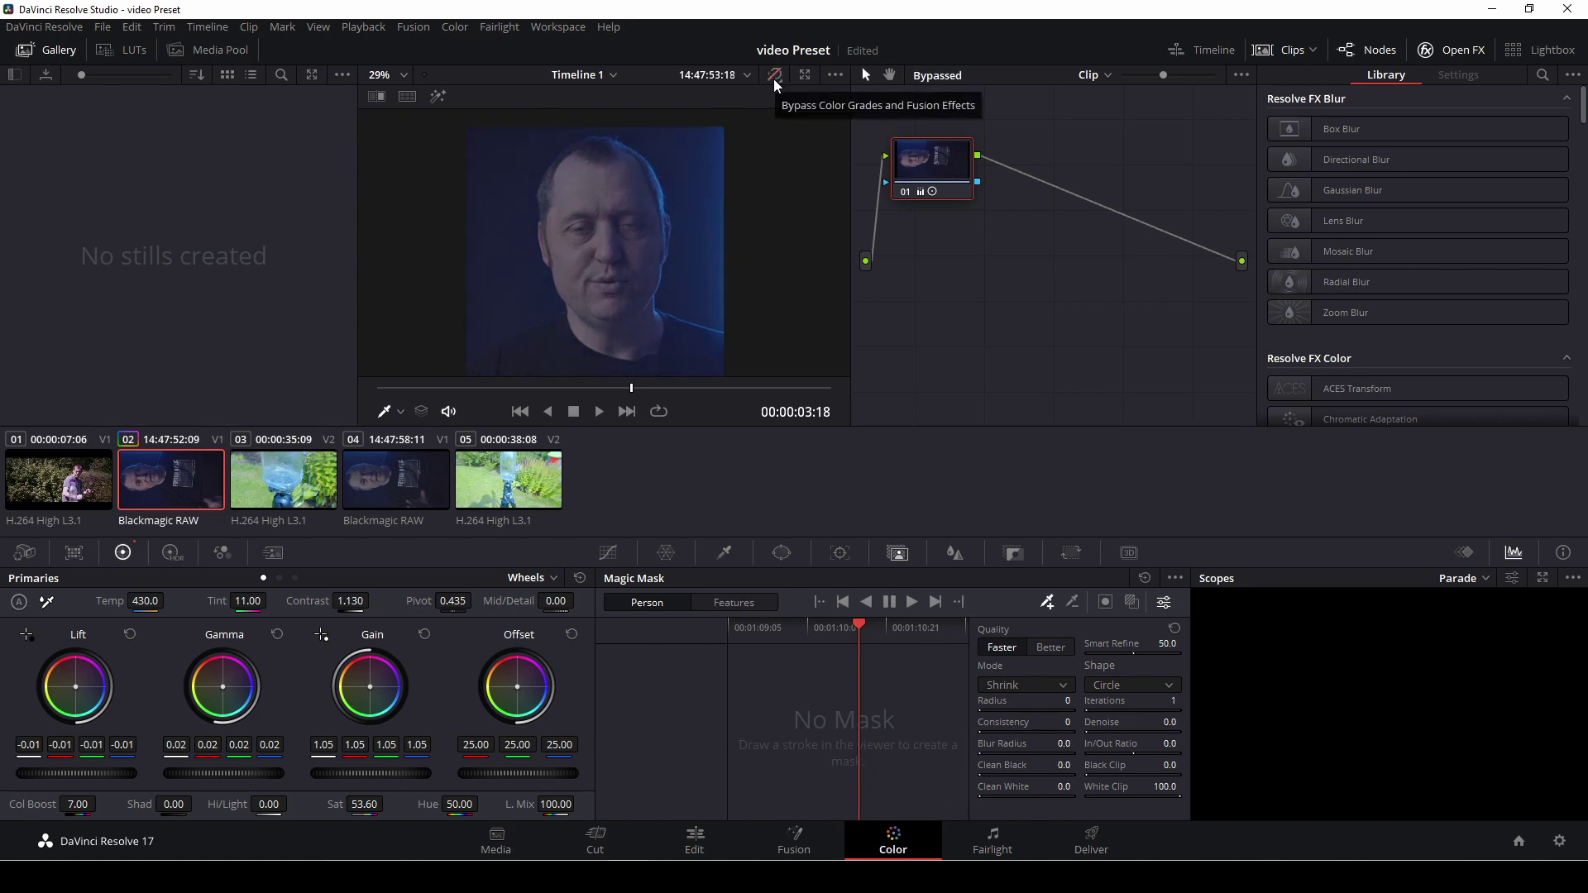
{"action": "left_click", "coordinate": [775, 76]}
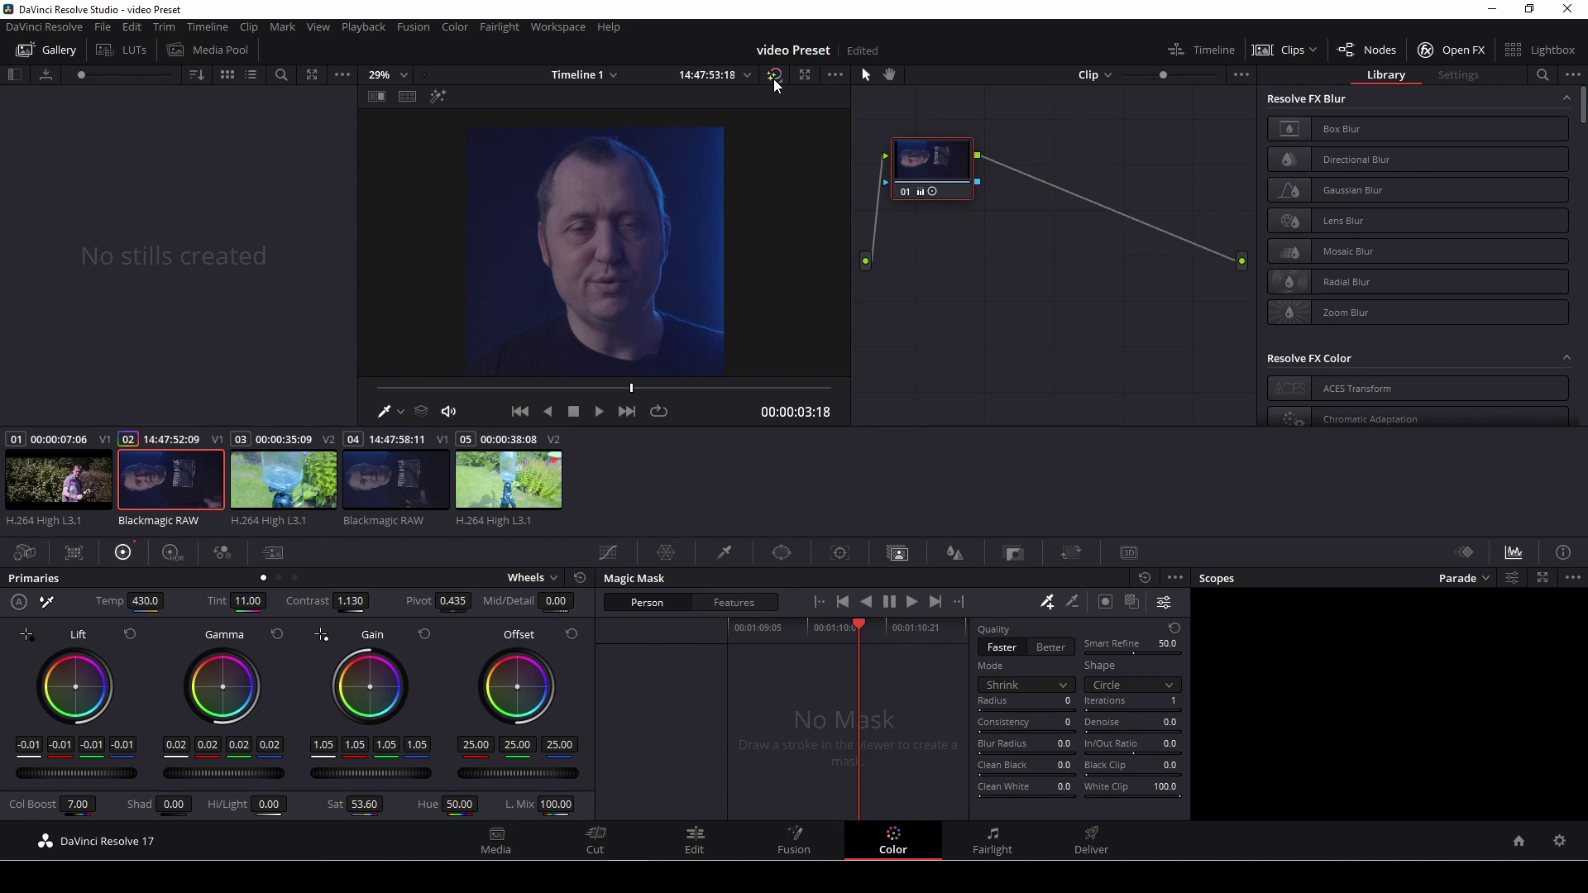